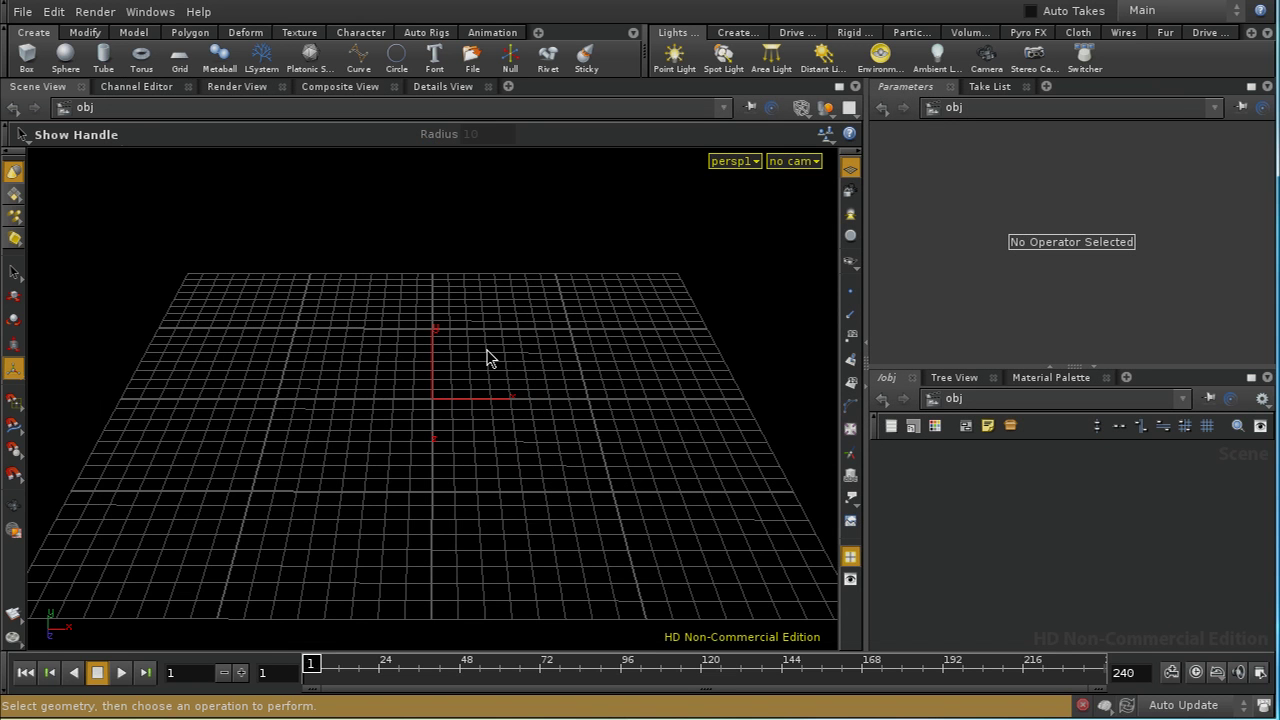
Create a grid object at the scene origin and open its geometry network
key(Escape)
drag(484, 373, 437, 394)
key(Return)
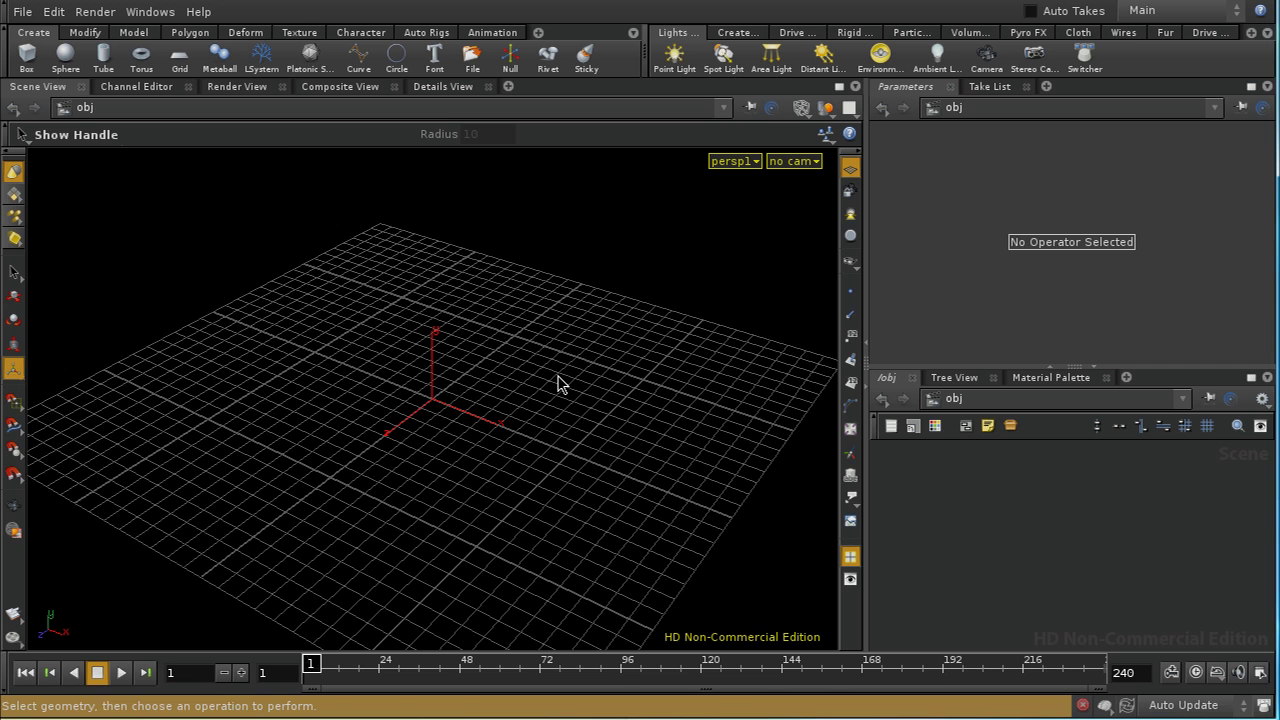
click(182, 64)
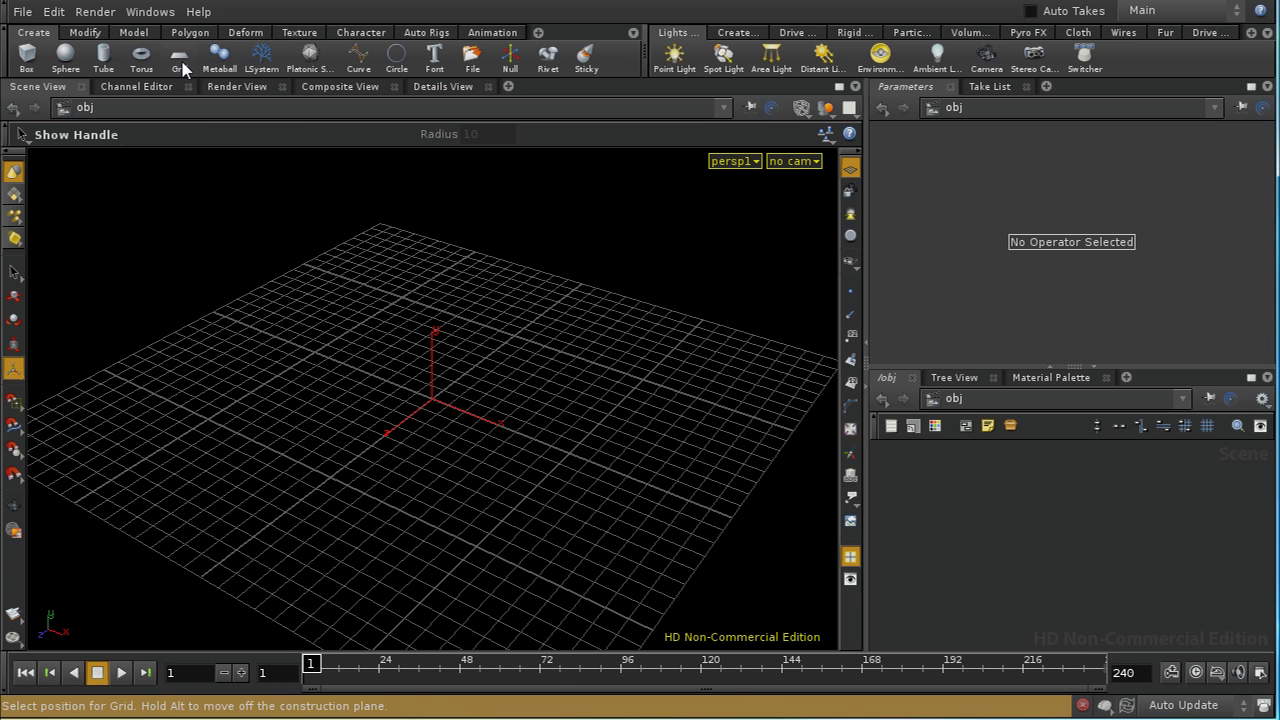
click(430, 395)
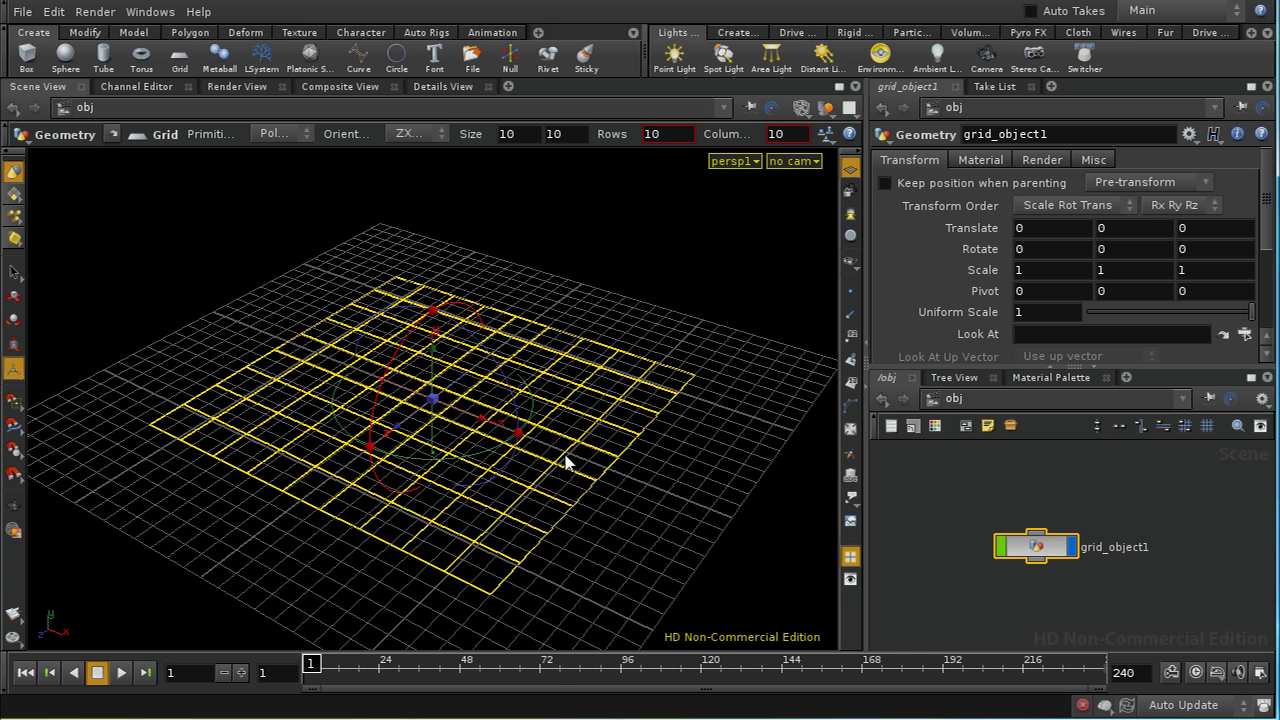
double_click(1036, 547)
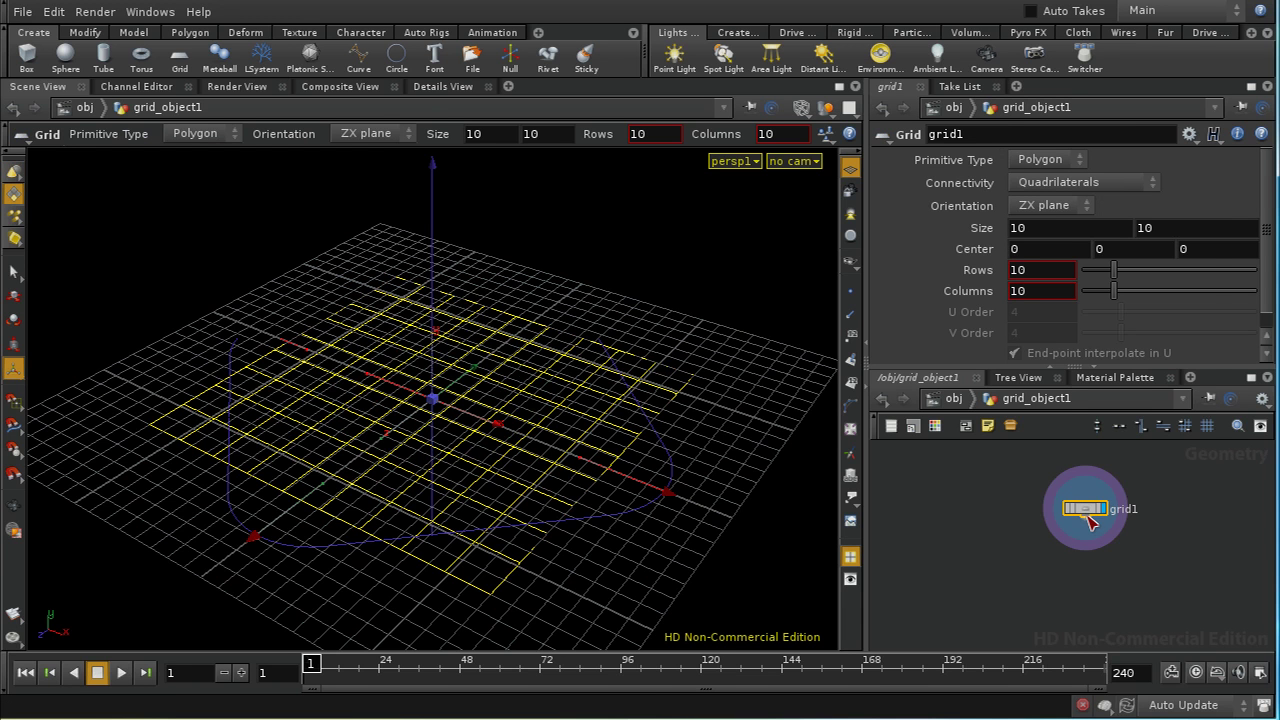
Add a PolyExtrude node connected below grid1
key(Tab)
text(poly)
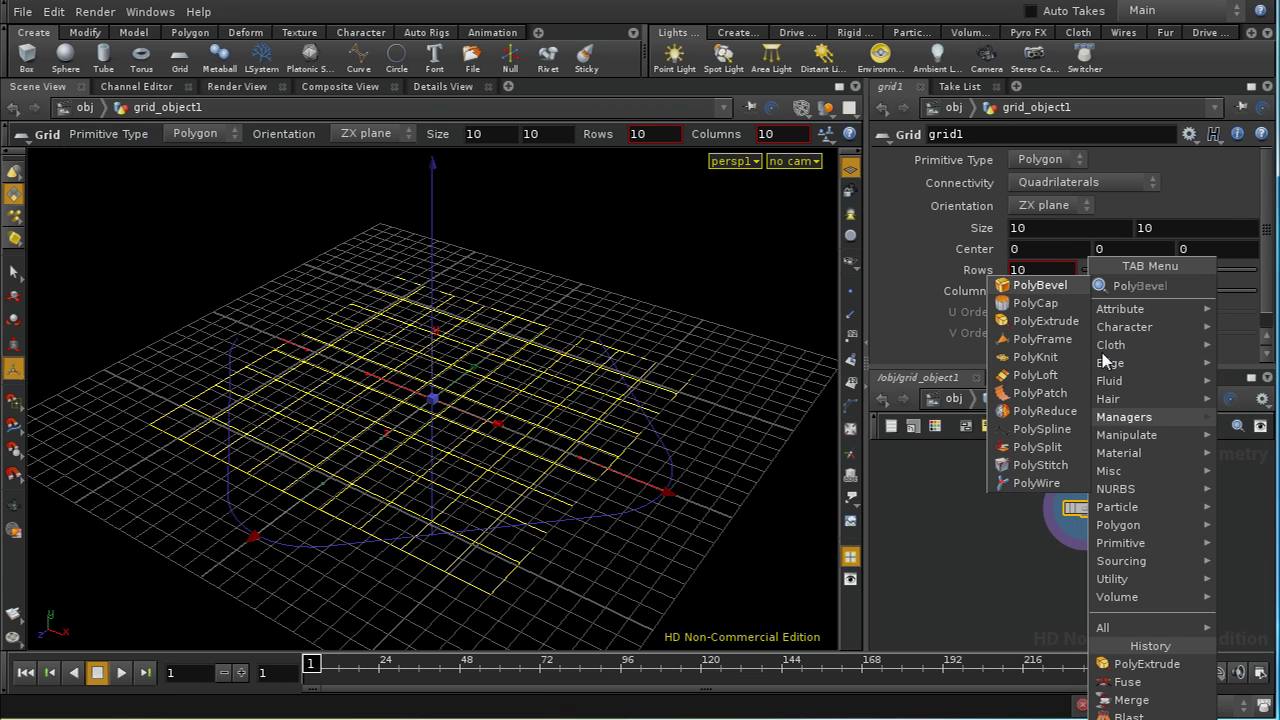
click(1084, 320)
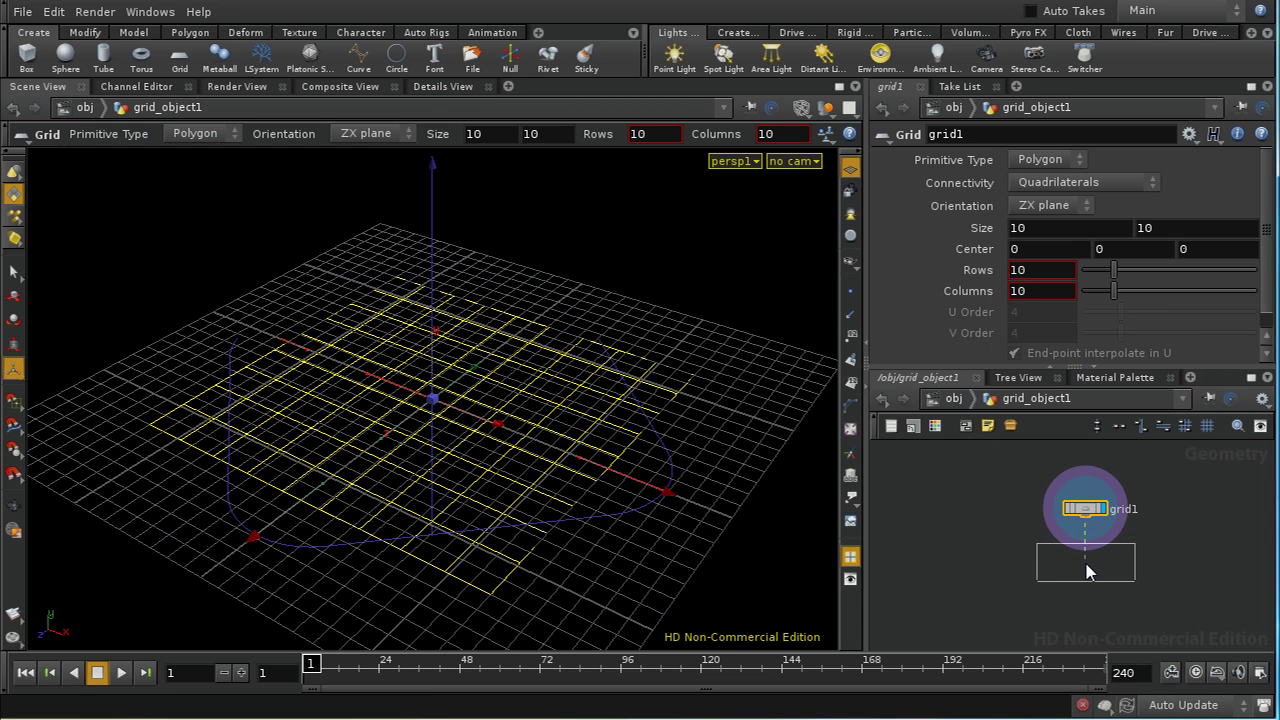
click(1086, 563)
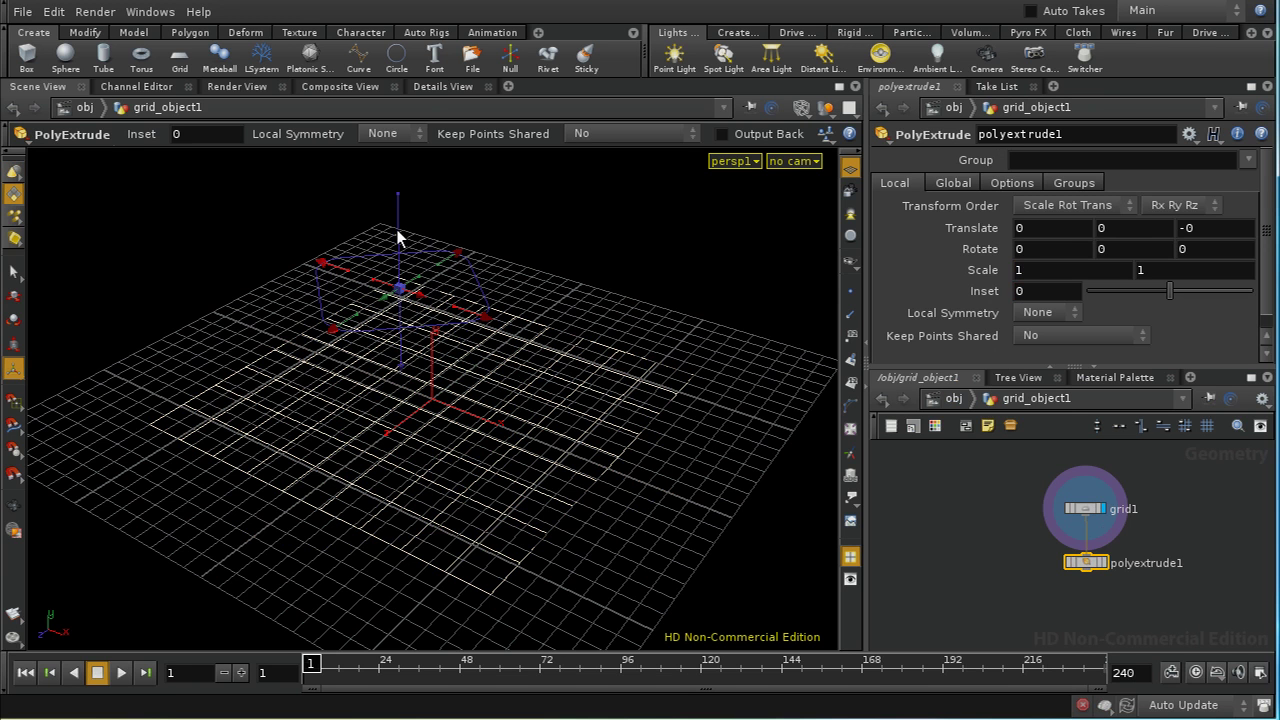
Set the PolyExtrude's local Z translation to the expression rand($PR) for random heights per face
drag(396, 232, 398, 220)
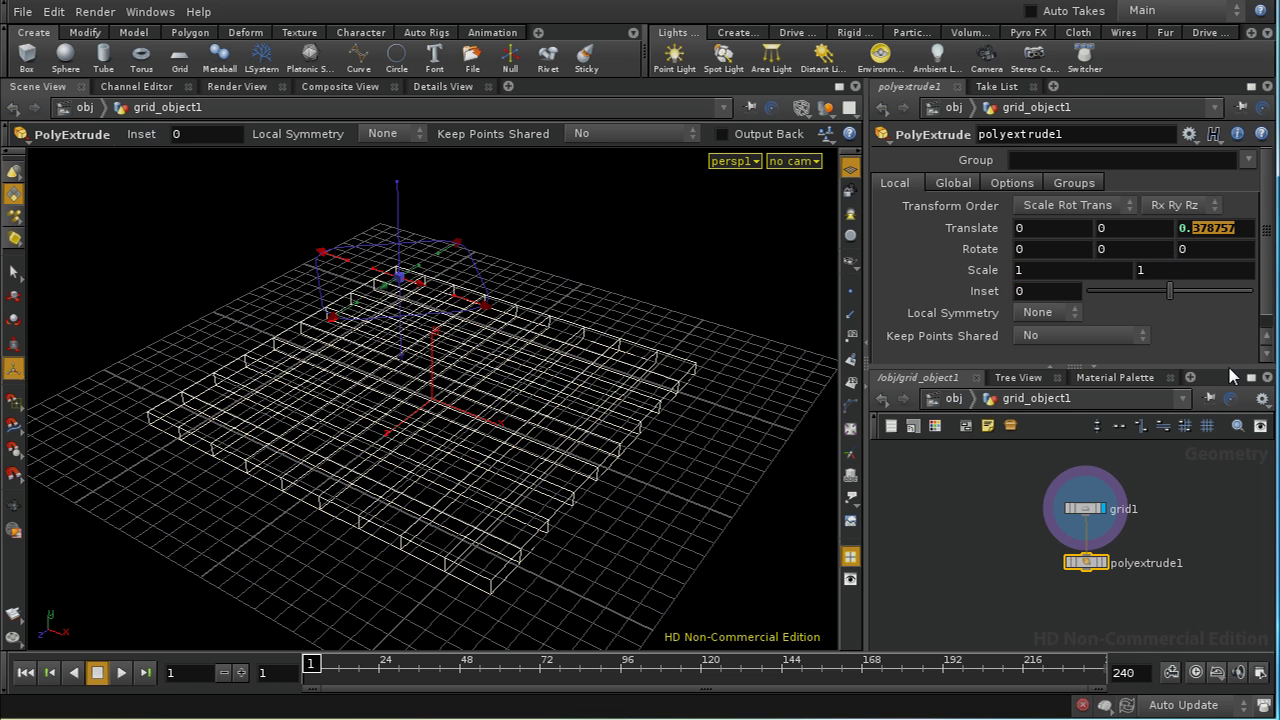
click(1238, 234)
double_click(1234, 229)
text(rand($PR))
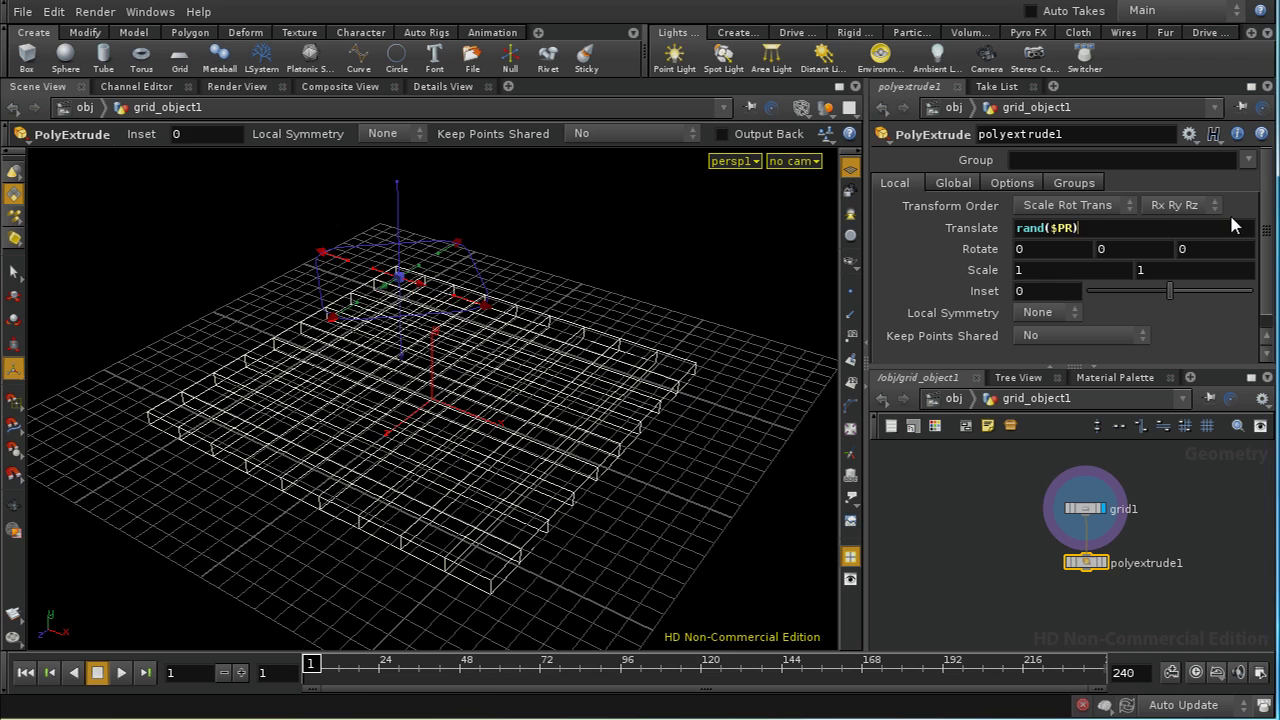
key(Return)
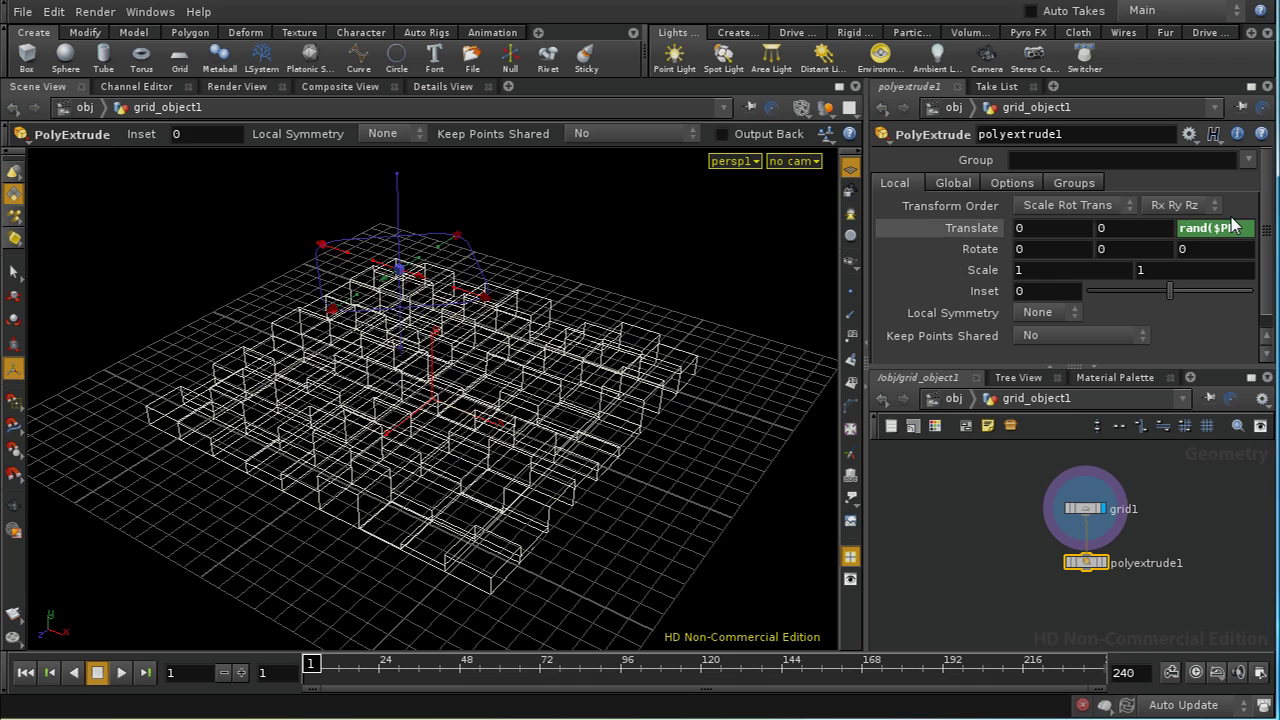
Switch the viewport from wireframe to shaded display
key(Escape)
mouse_move(766, 420)
mouse_down()
mouse_move(611, 434)
mouse_move(574, 374)
mouse_move(640, 469)
mouse_move(746, 303)
mouse_up()
key(Return)
key(w)
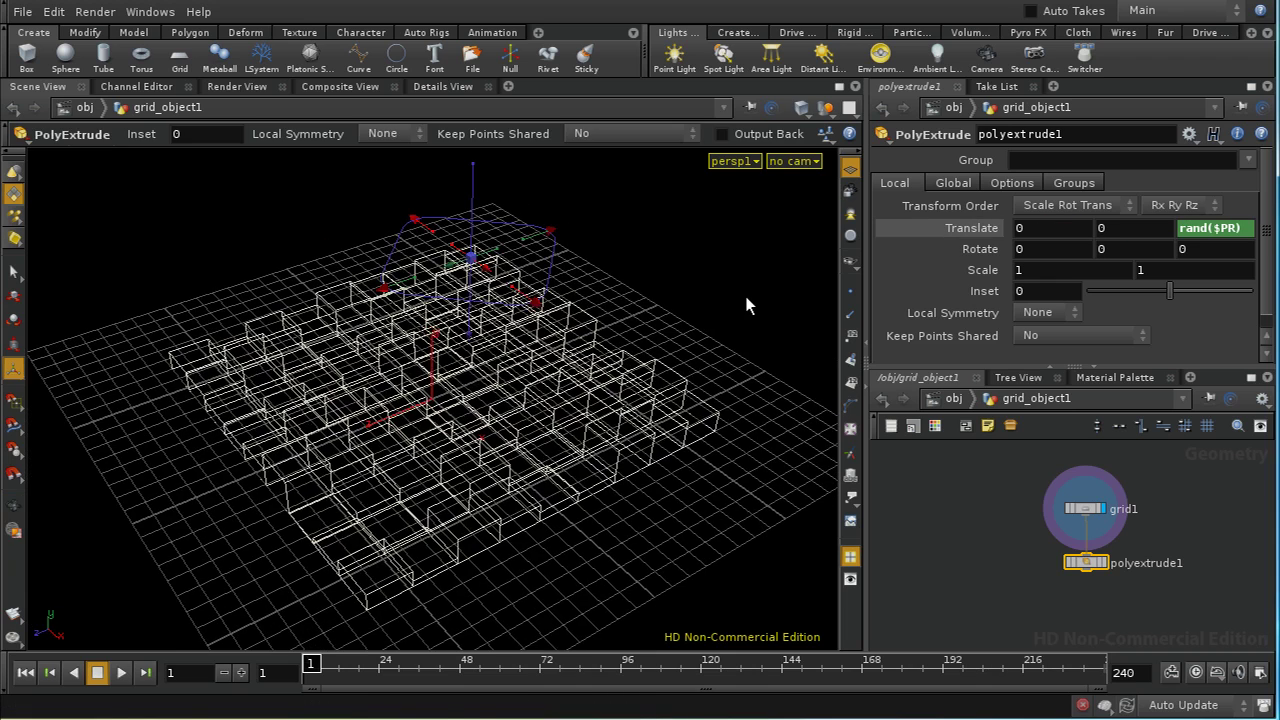
key(Escape)
drag(678, 381, 694, 336)
key(Return)
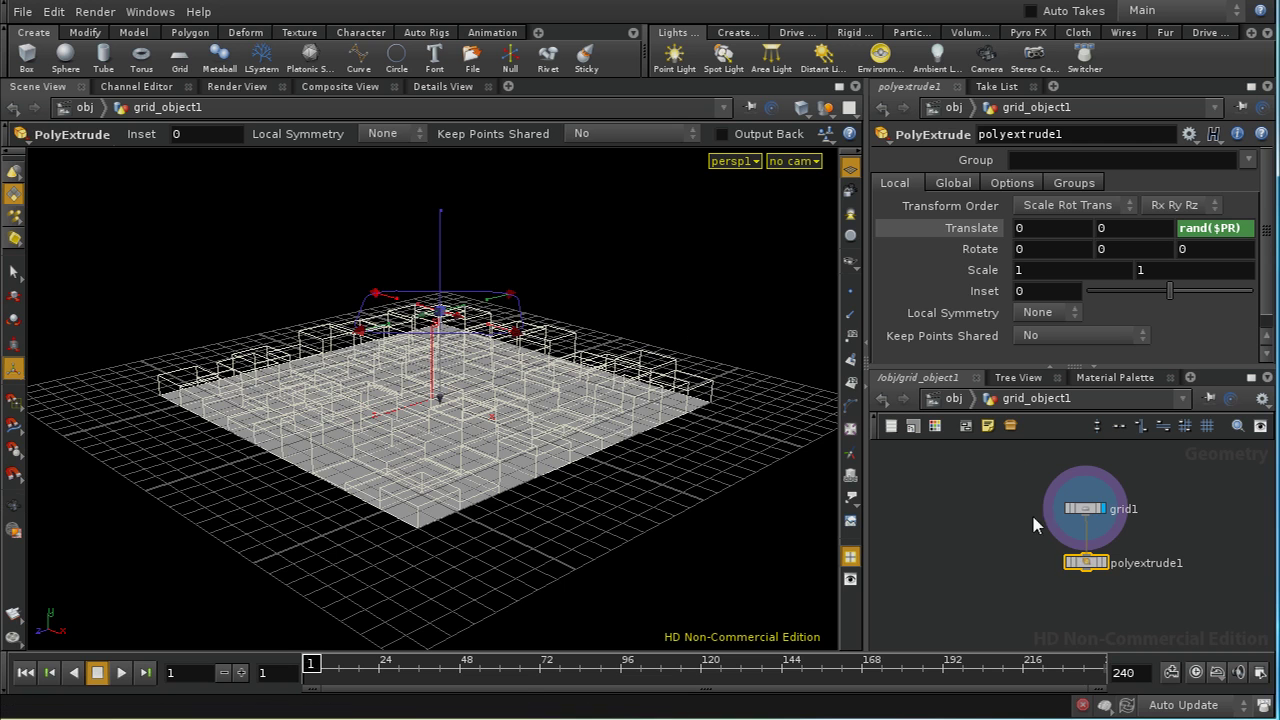
Display the PolyExtrude node's result to inspect the random blocks, and delete that node
click(1102, 562)
key(Escape)
drag(598, 432, 630, 468)
key(Return)
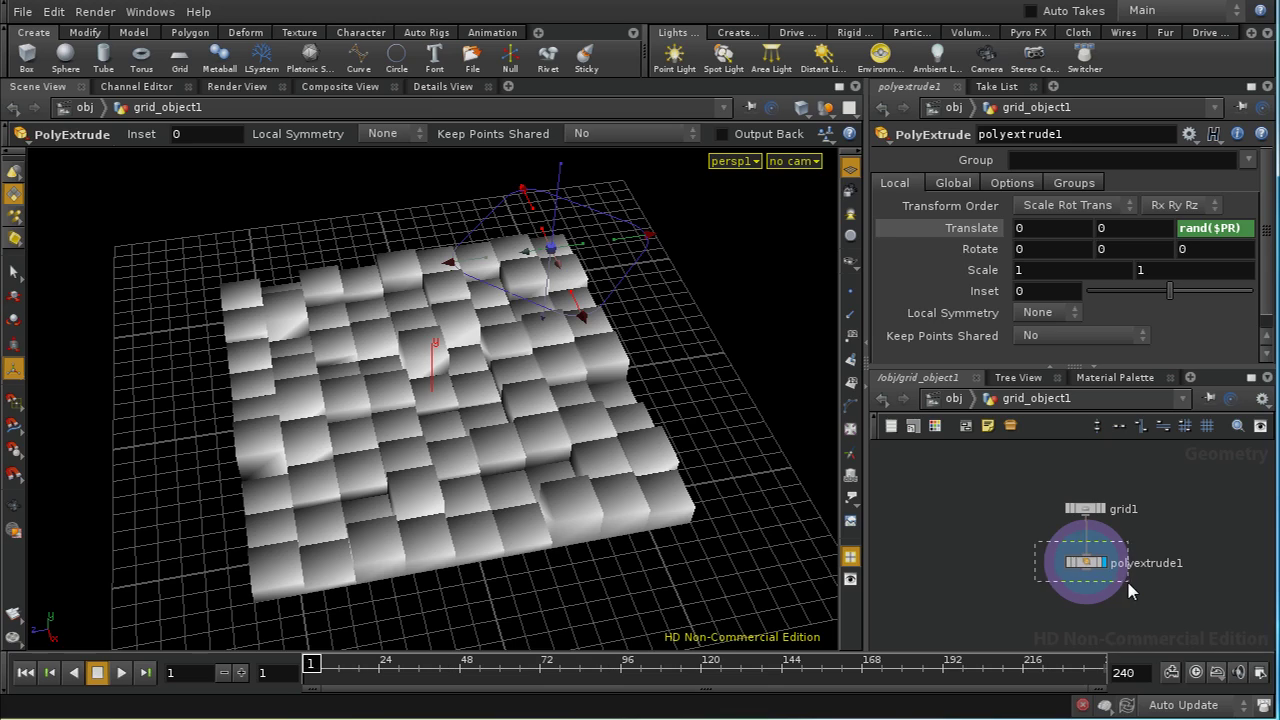
key(Delete)
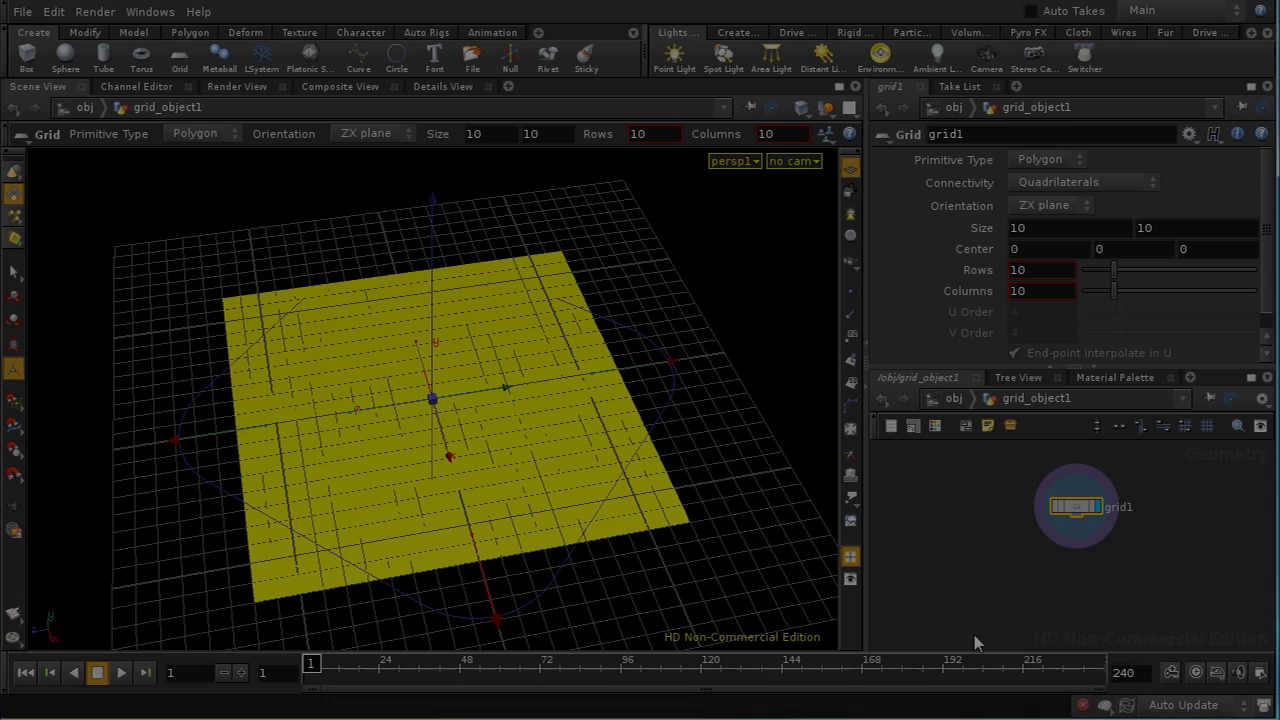
Add an unconnected ForEach node to the network and place it well to the left of grid1
key(Tab)
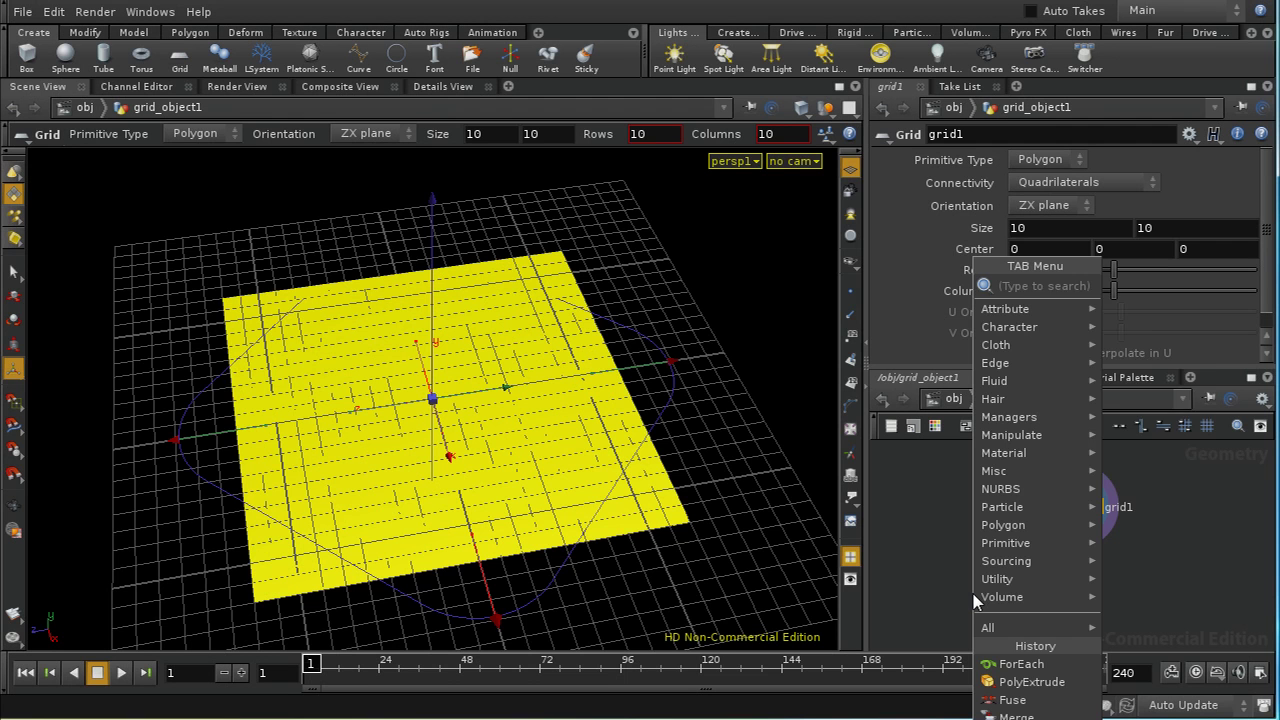
text(Force)
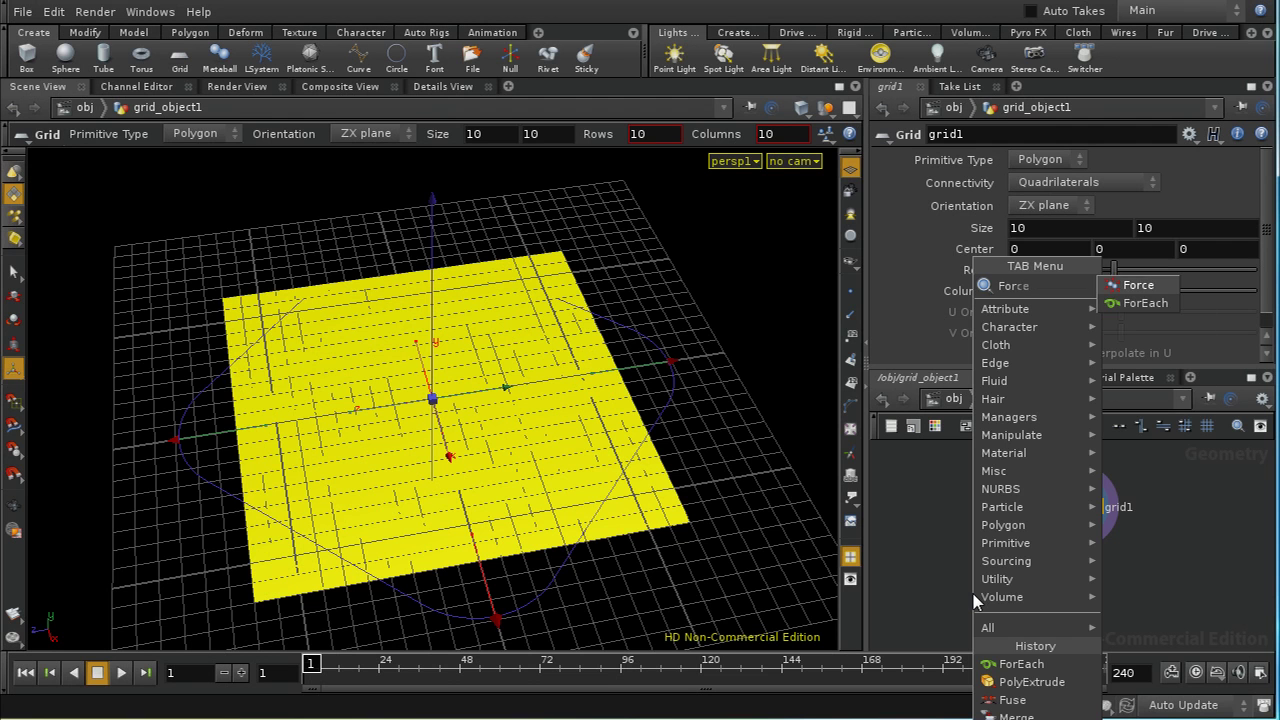
click(1140, 303)
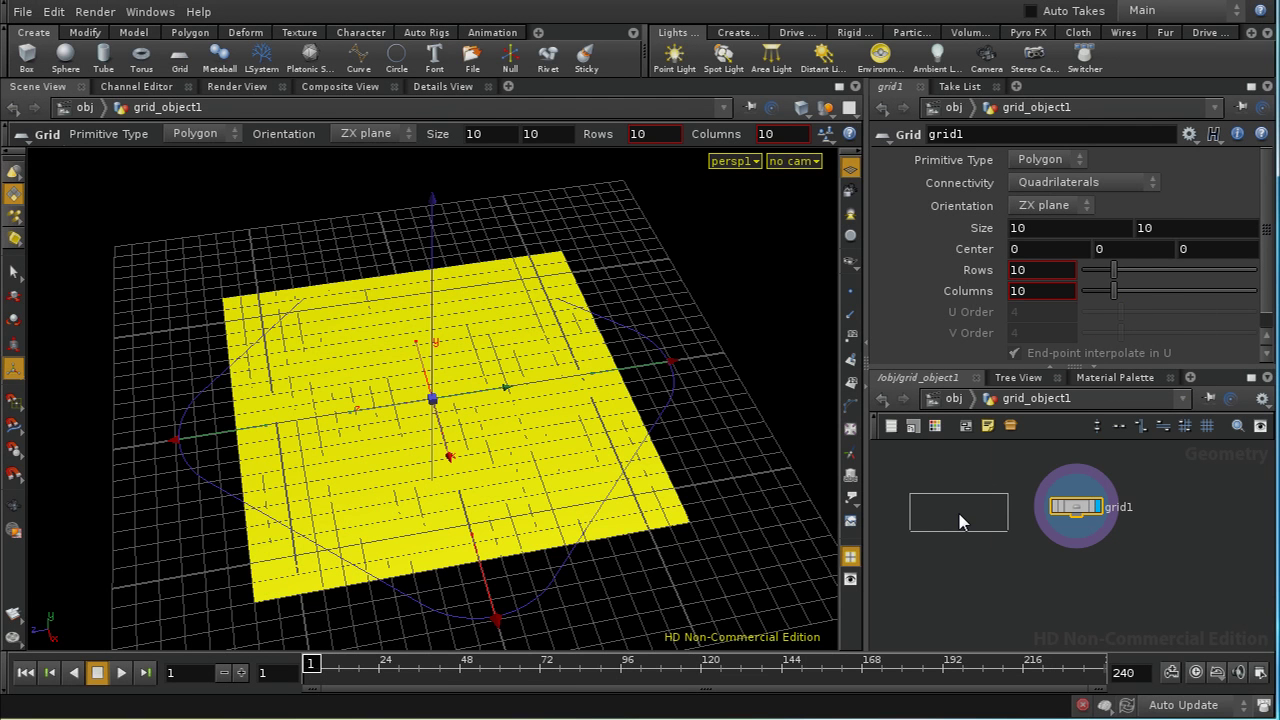
click(962, 515)
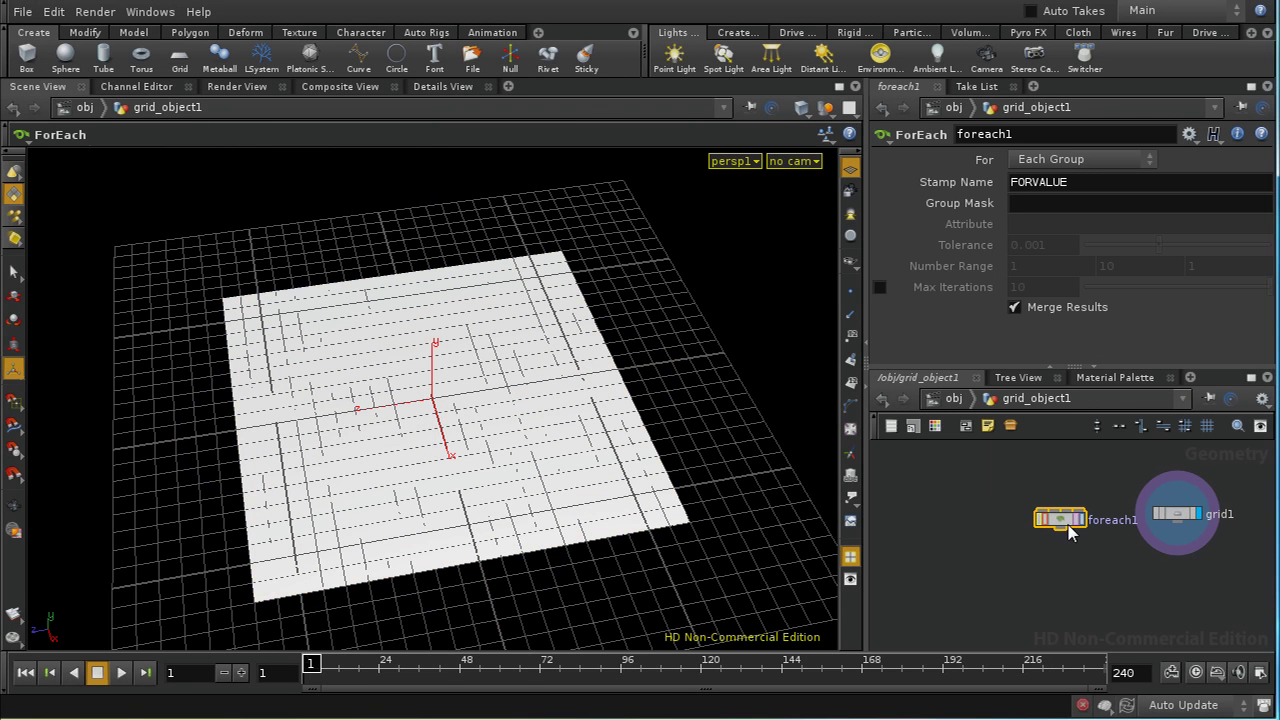
drag(1066, 534, 1035, 530)
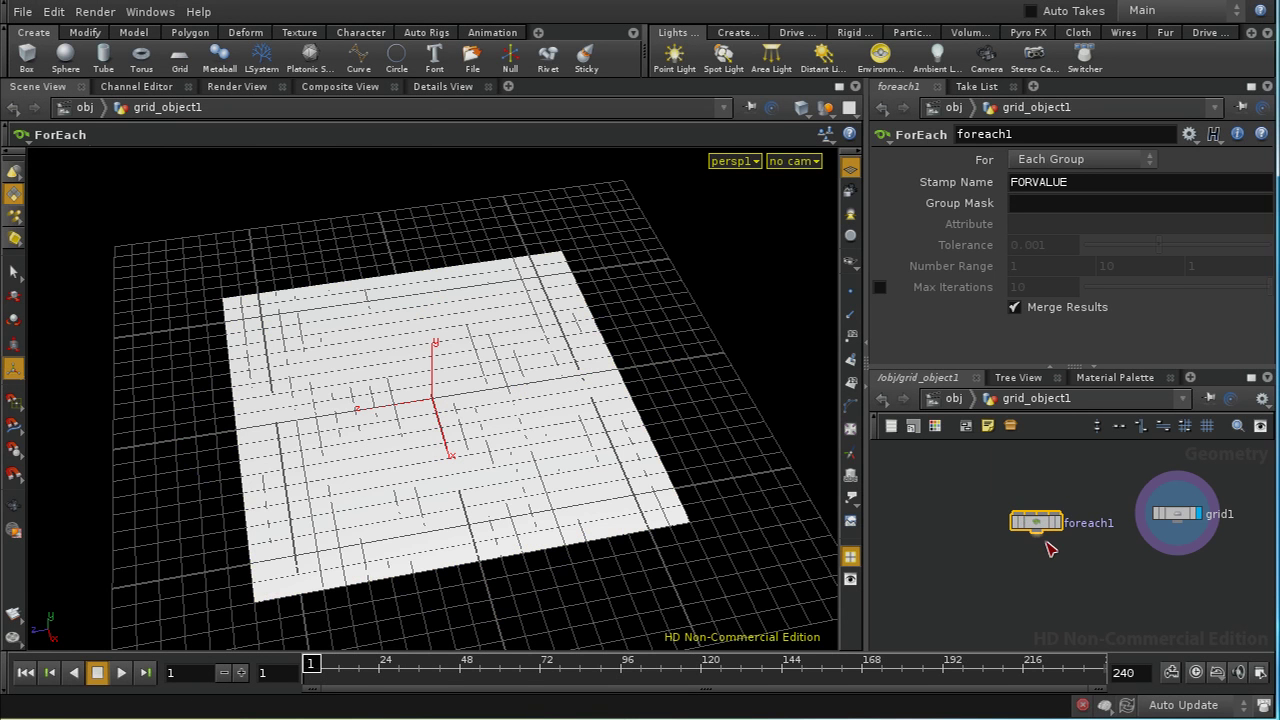
middle_drag(1069, 524, 1062, 510)
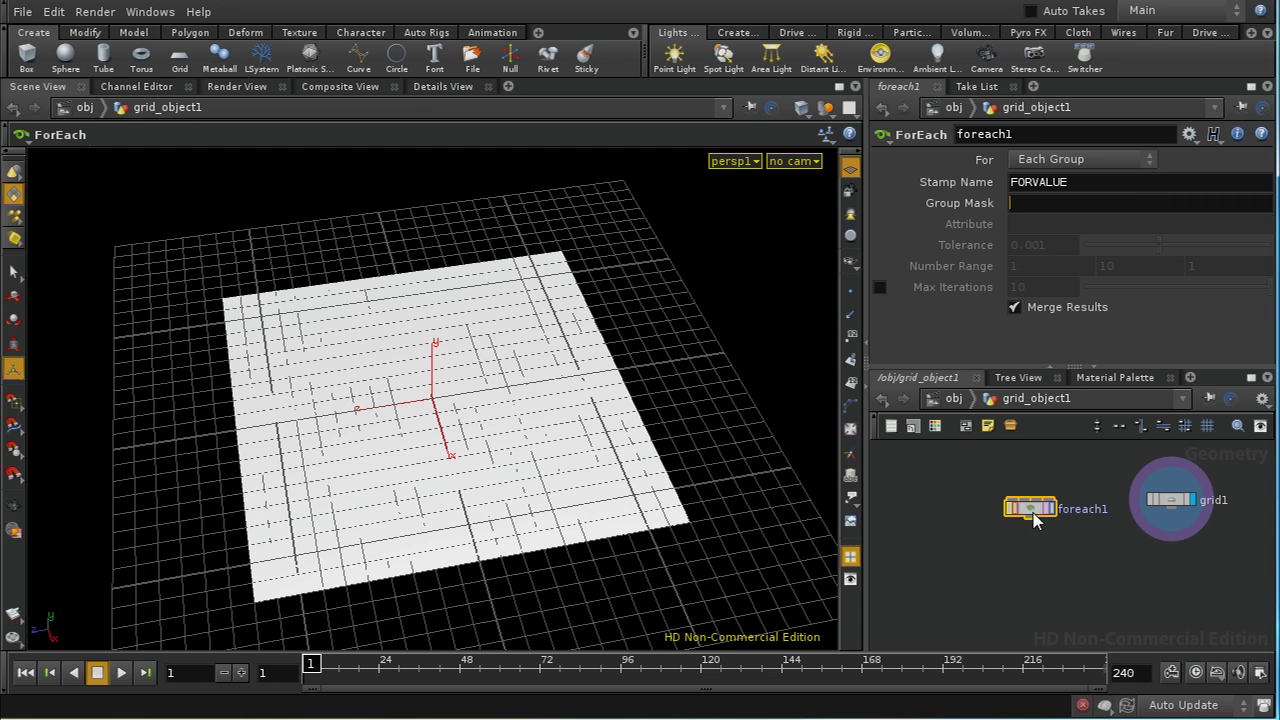
drag(1036, 518, 986, 513)
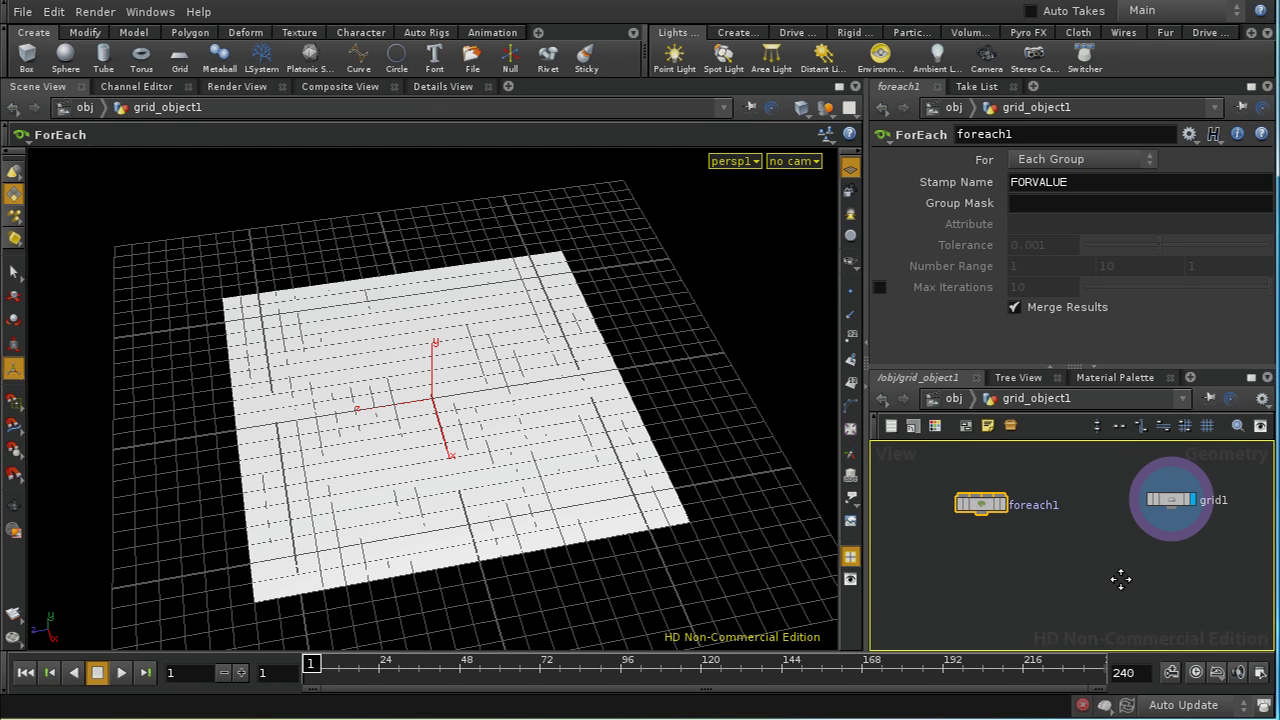
middle_drag(1120, 579, 1103, 579)
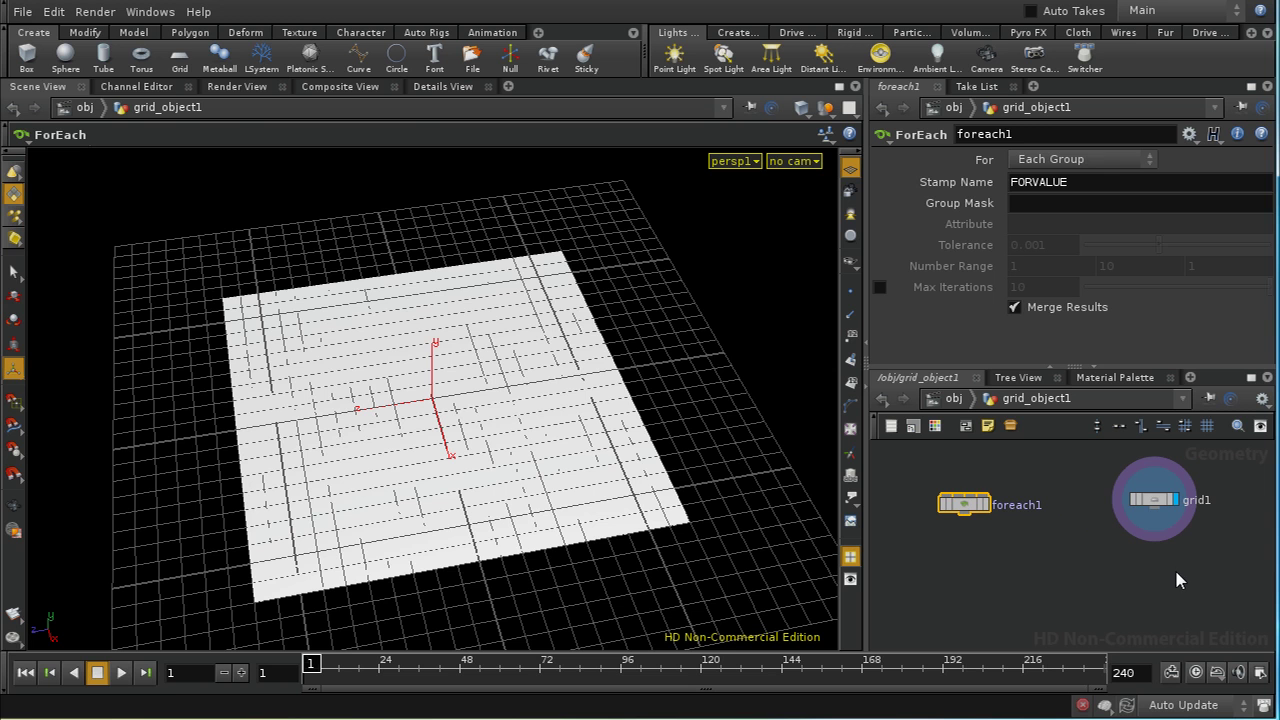
Set grid1 to 2 rows and 2 columns
click(1158, 505)
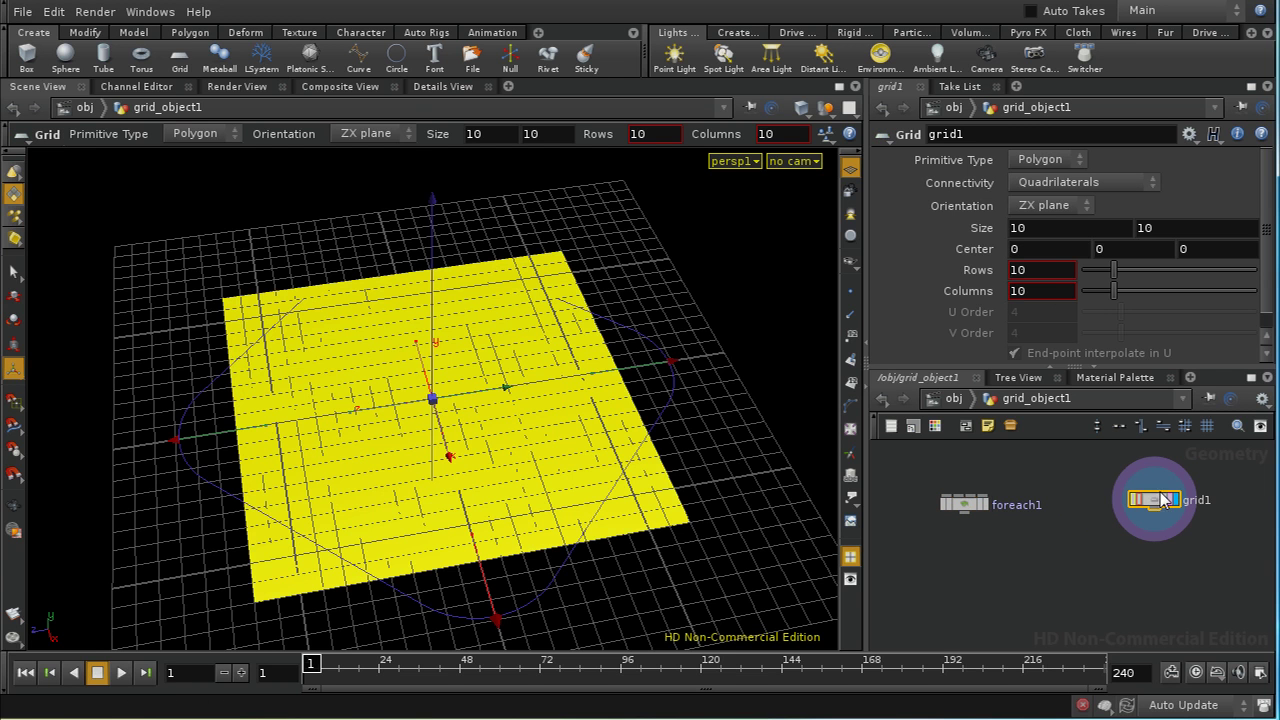
click(1056, 266)
text(2)
key(Tab)
text(2)
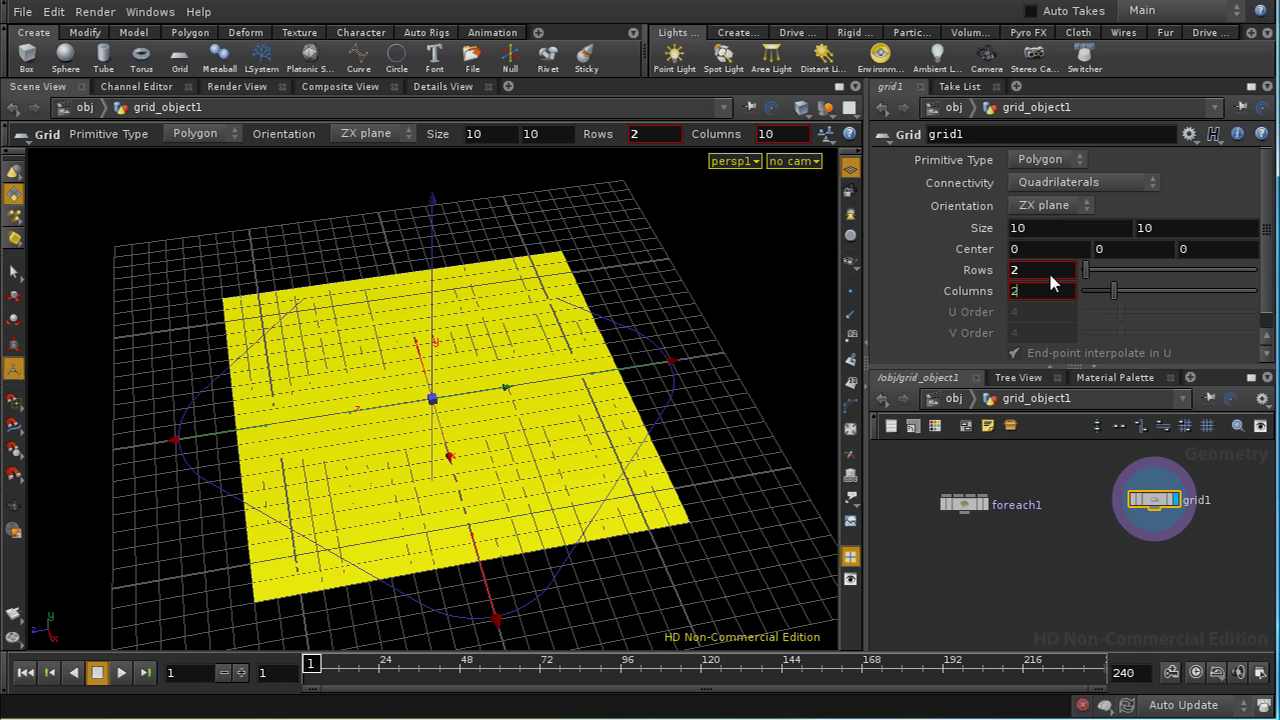
key(Tab)
middle_drag(1156, 503, 970, 550)
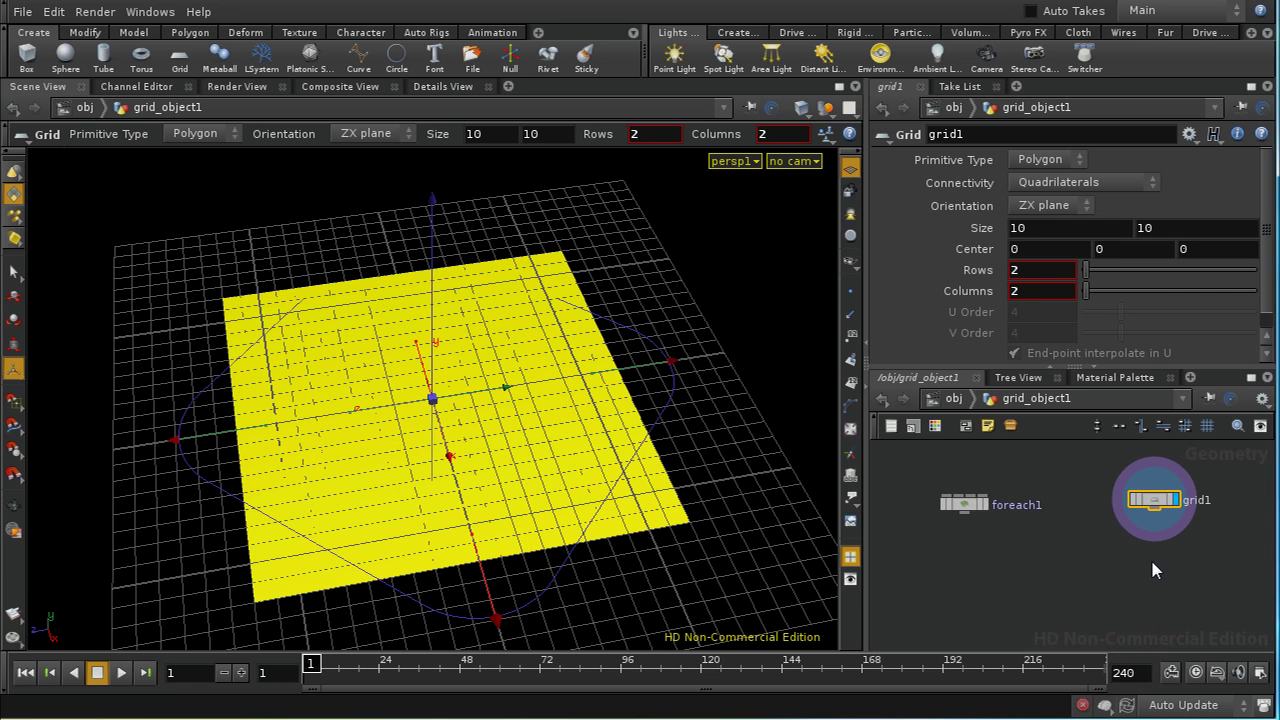
middle_drag(1143, 564, 1051, 537)
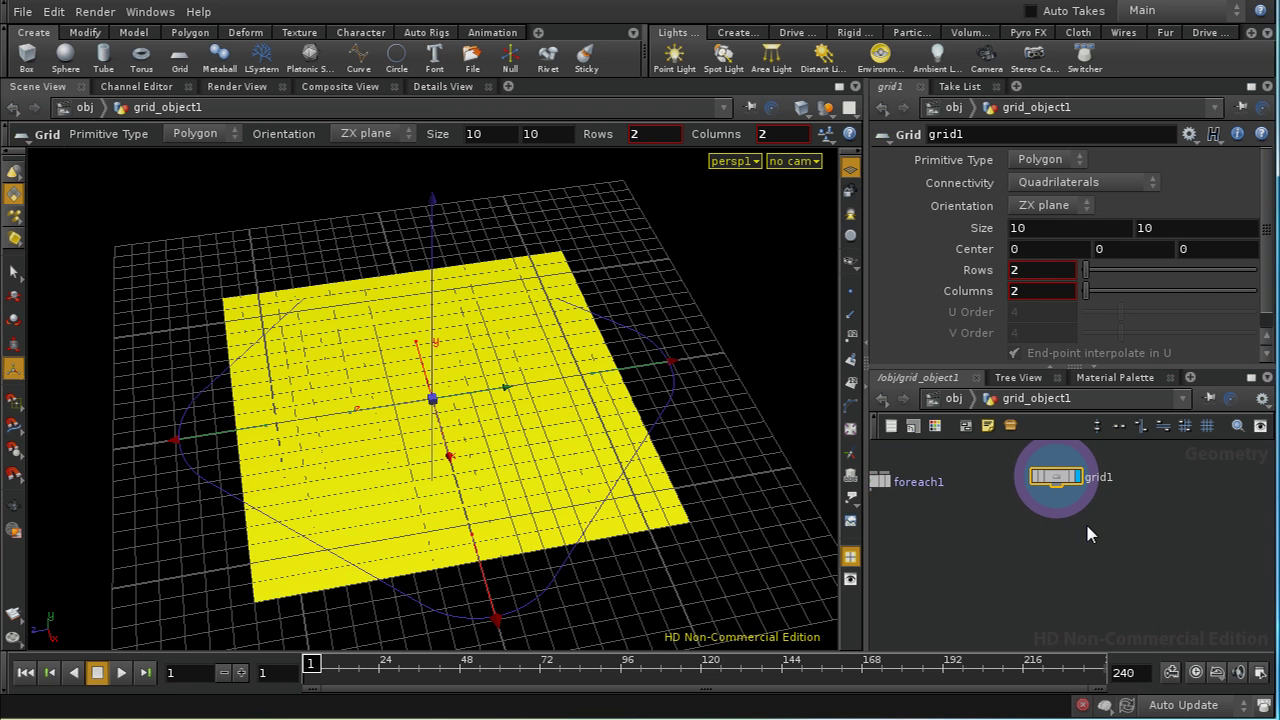
middle_drag(875, 498, 935, 518)
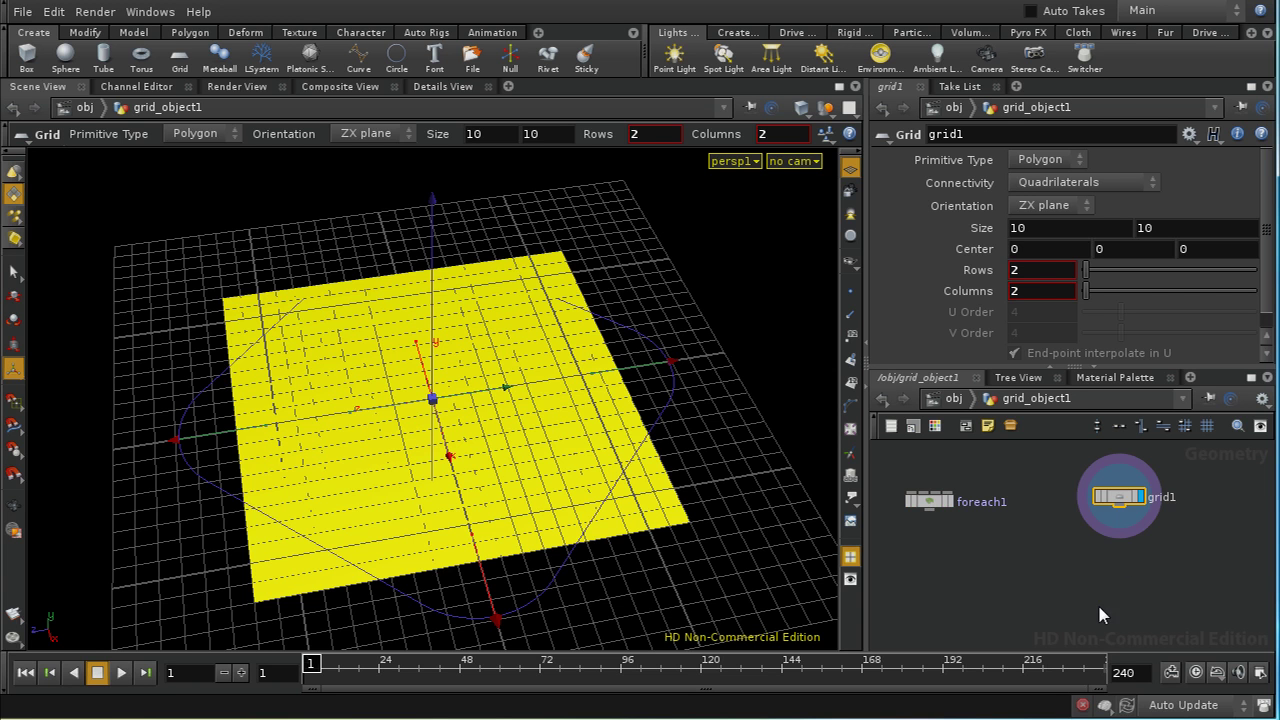
Change grid1's orientation to the XY plane so that it stands upright
click(1040, 206)
click(1038, 226)
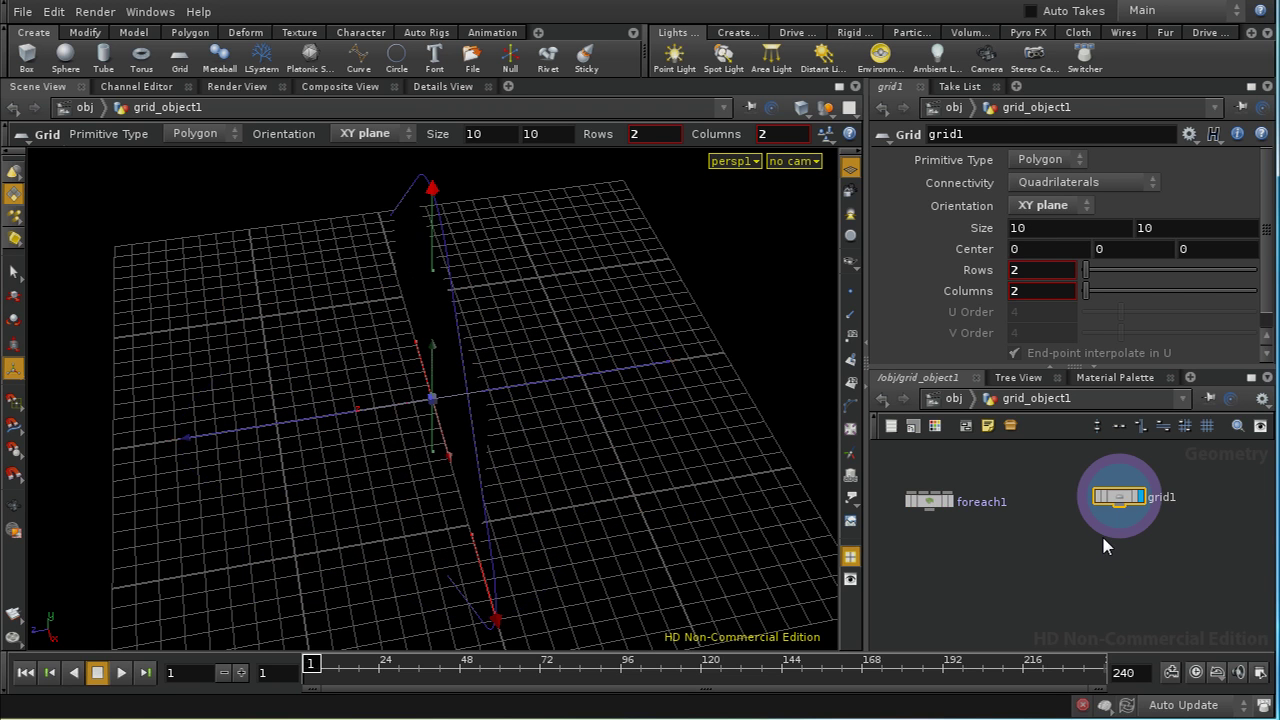
drag(675, 483, 714, 441)
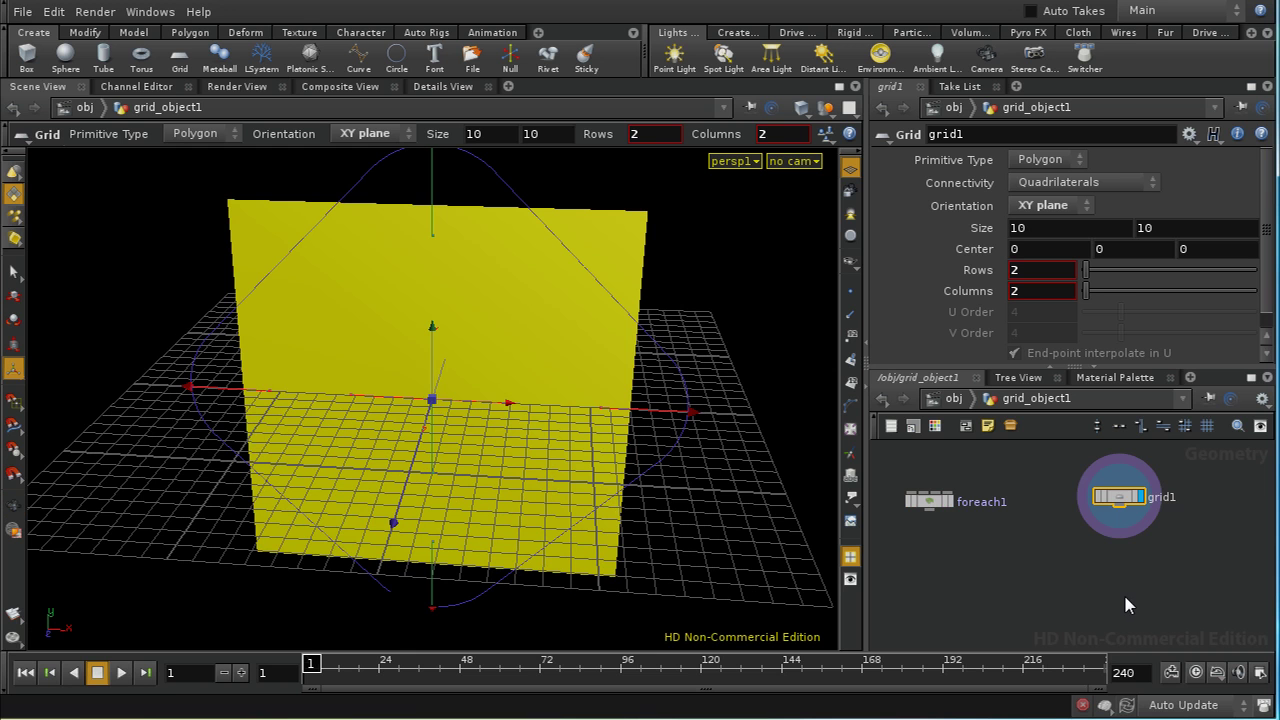
Add a PolyExtrude node connected below the upright single-face grid and display its result
key(Tab)
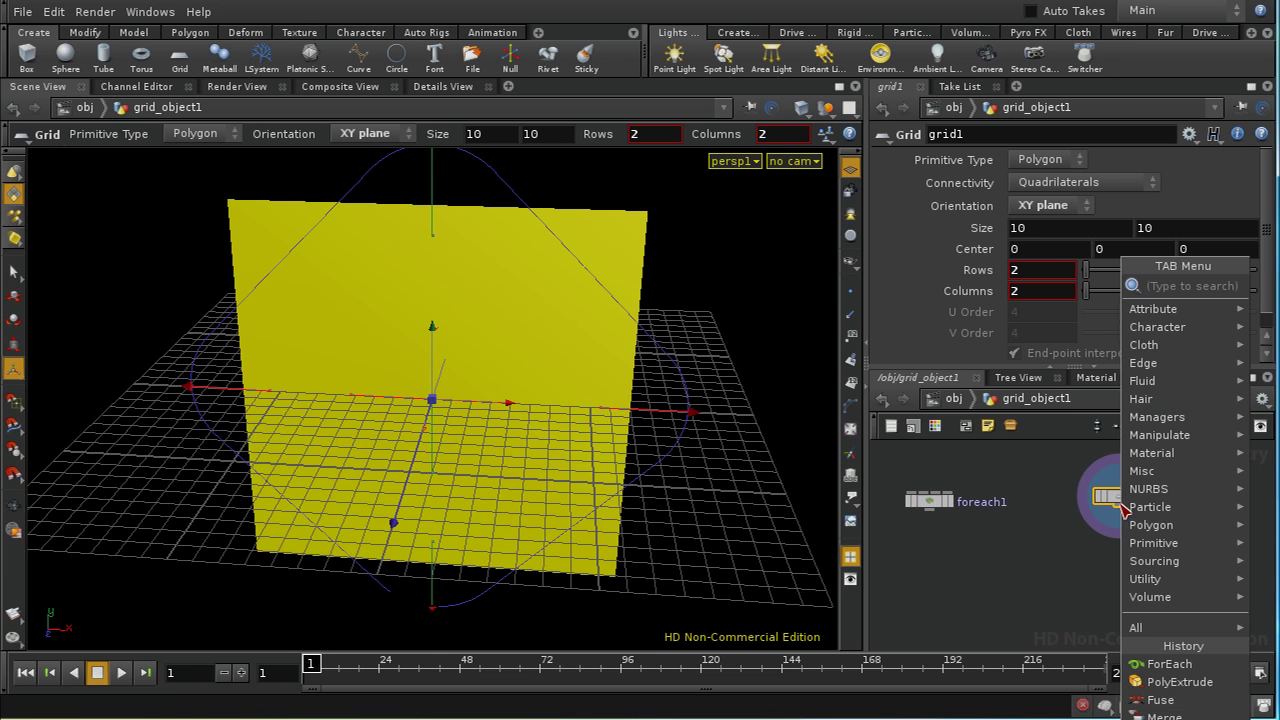
text(poly)
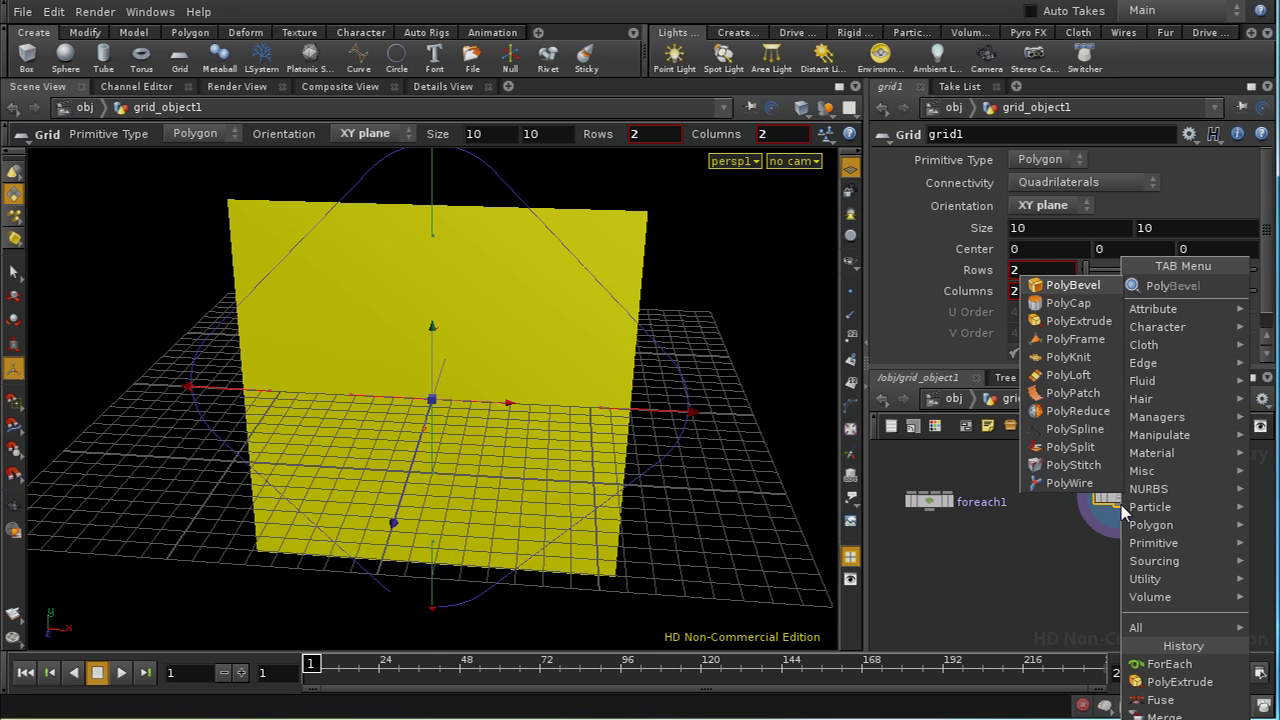
click(1046, 322)
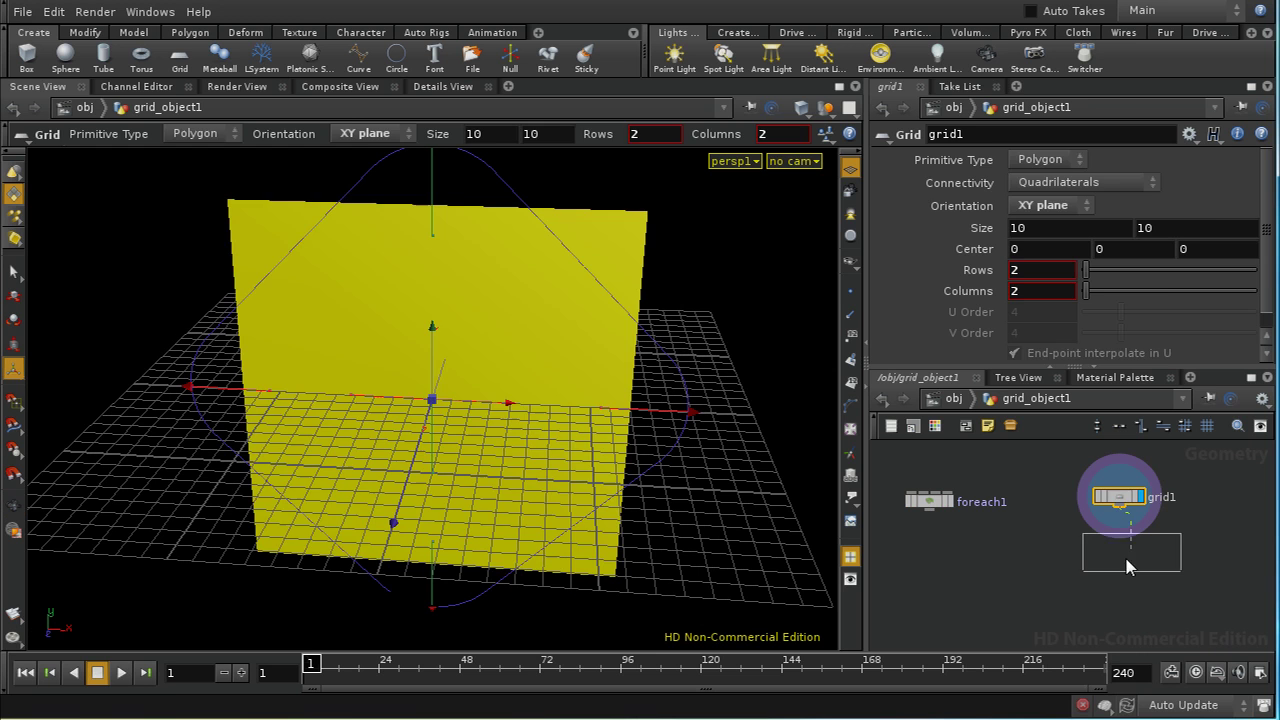
click(1124, 558)
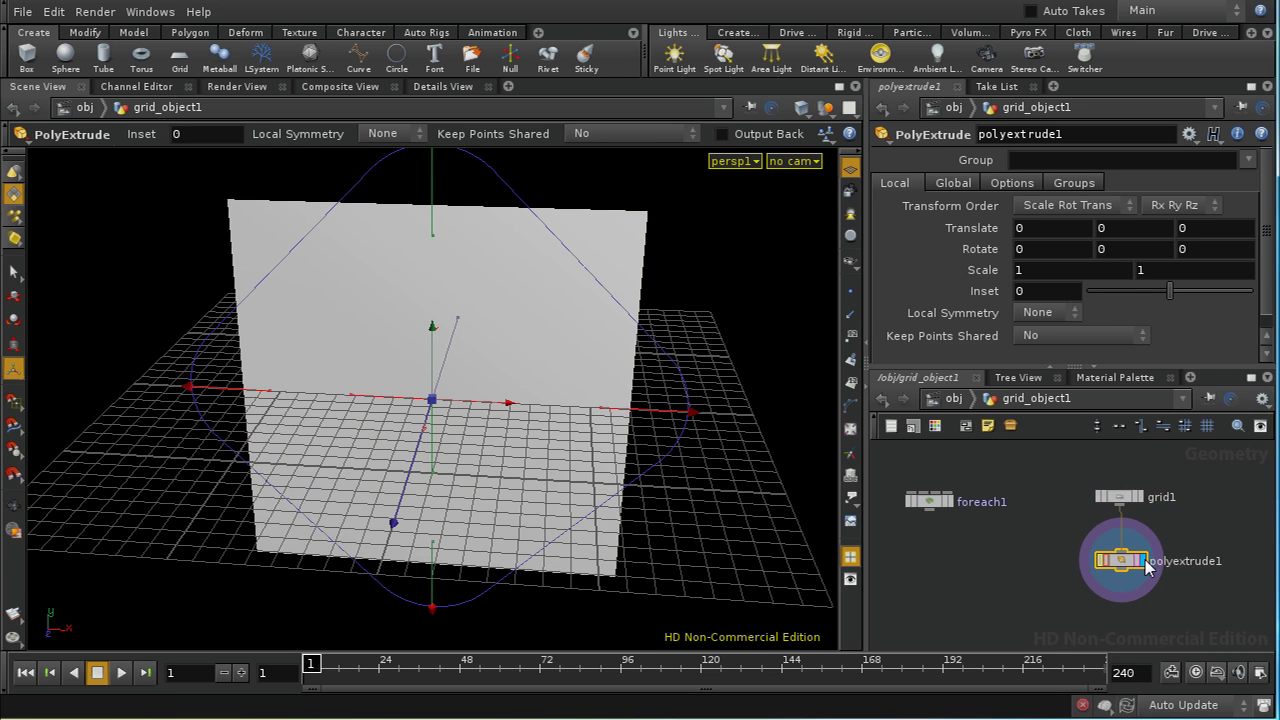
Set the PolyExtrude's local inset to -1 and inspect the grid face
click(1044, 290)
text(-1)
key(Return)
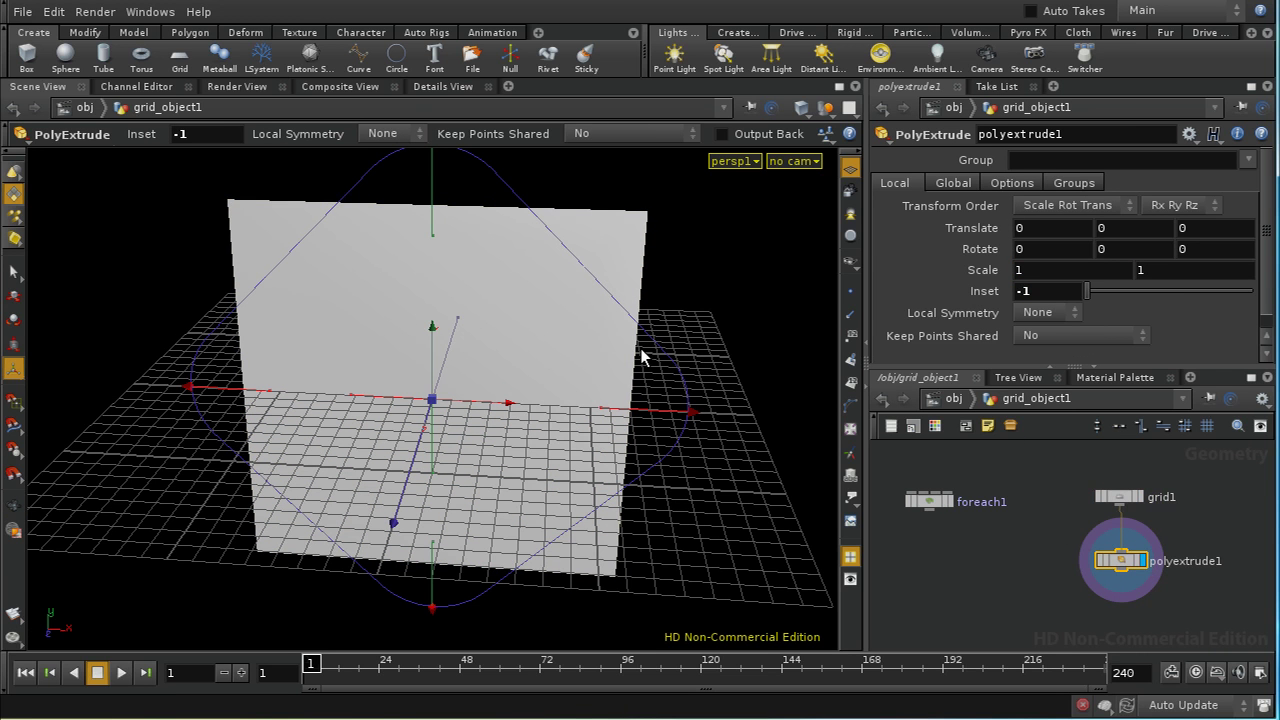
drag(620, 366, 631, 380)
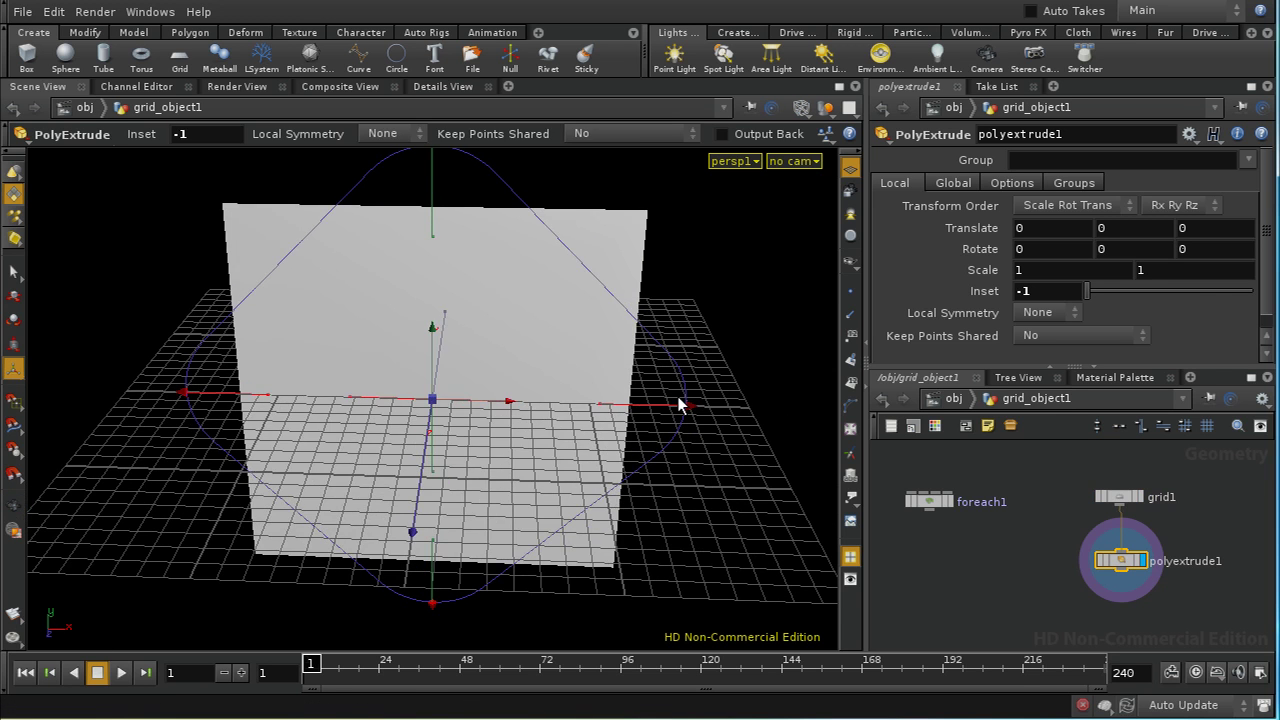
Switch the viewport to wireframe shading and examine the inset border around the grid face
key(w)
mouse_move(566, 334)
mouse_down()
mouse_move(569, 300)
mouse_move(593, 277)
mouse_up()
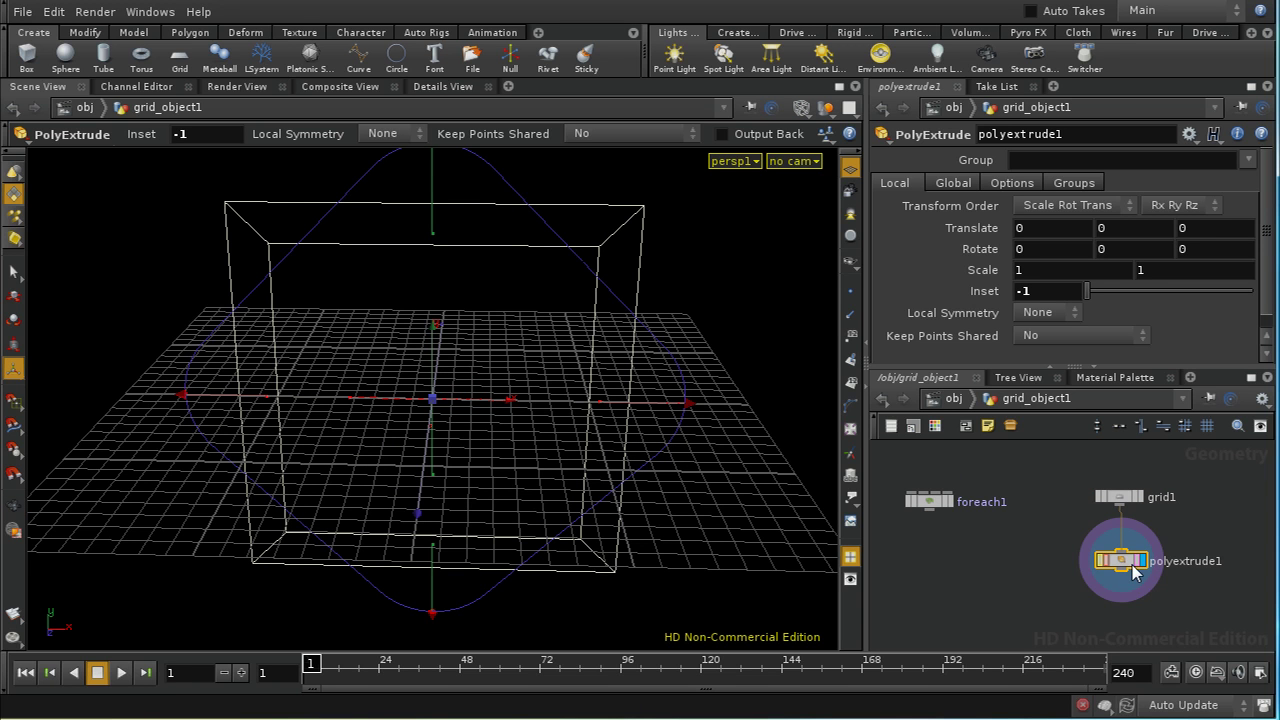
drag(1121, 500, 1124, 556)
Set polyextrude1's local inset to the expression -0.1 * max(max($SIZEX, $SIZEY), $SIZEZ)
click(1051, 293)
click(1251, 87)
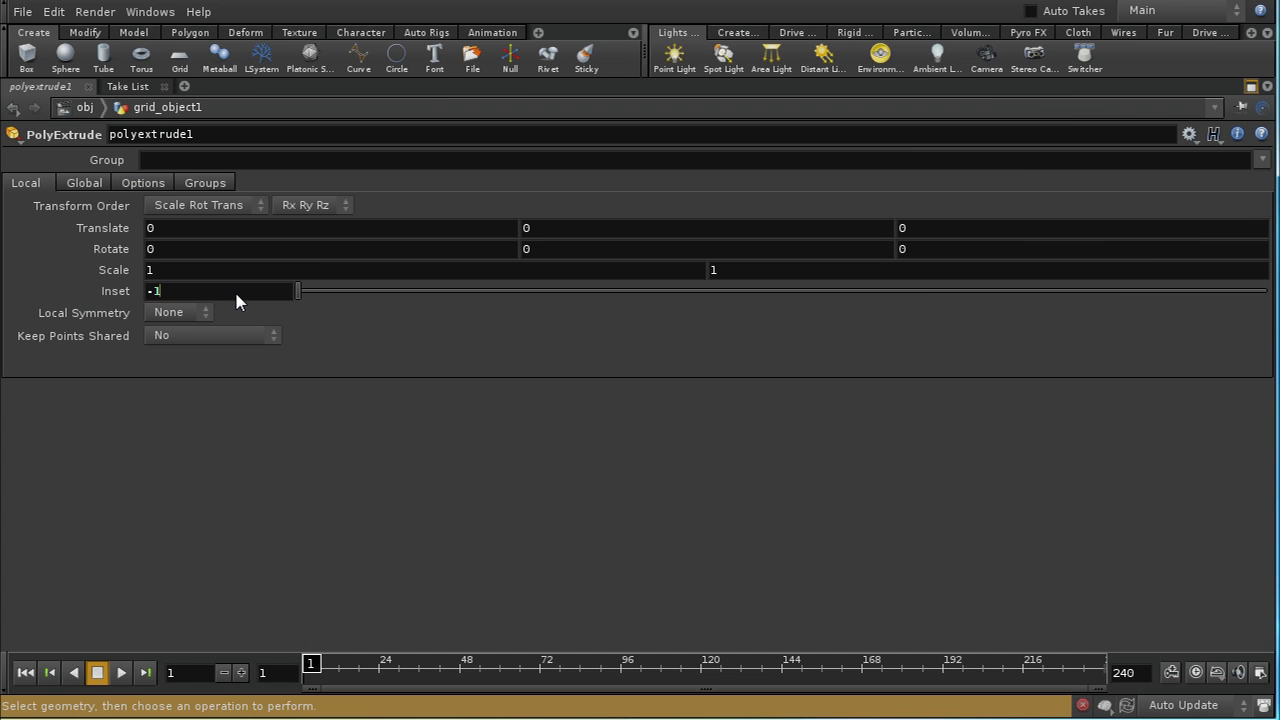
key(BackSpace)
text(0.1)
key(Return)
text(*)
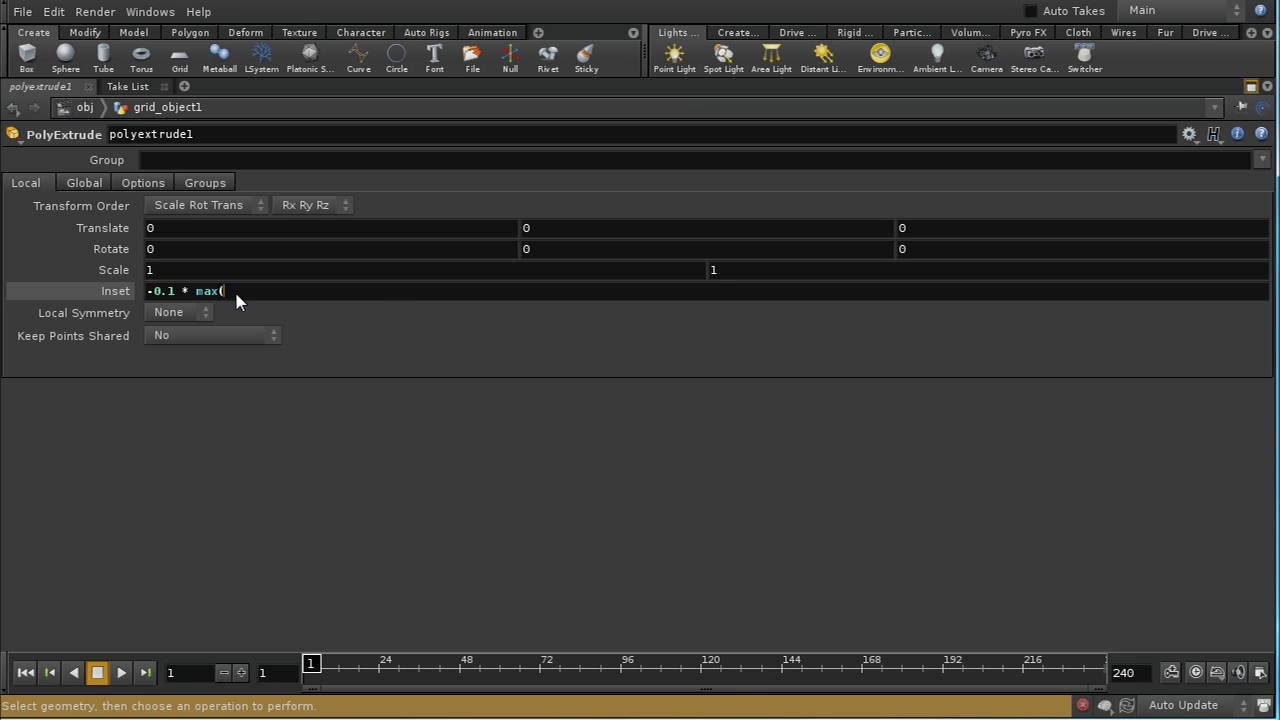
text(max)
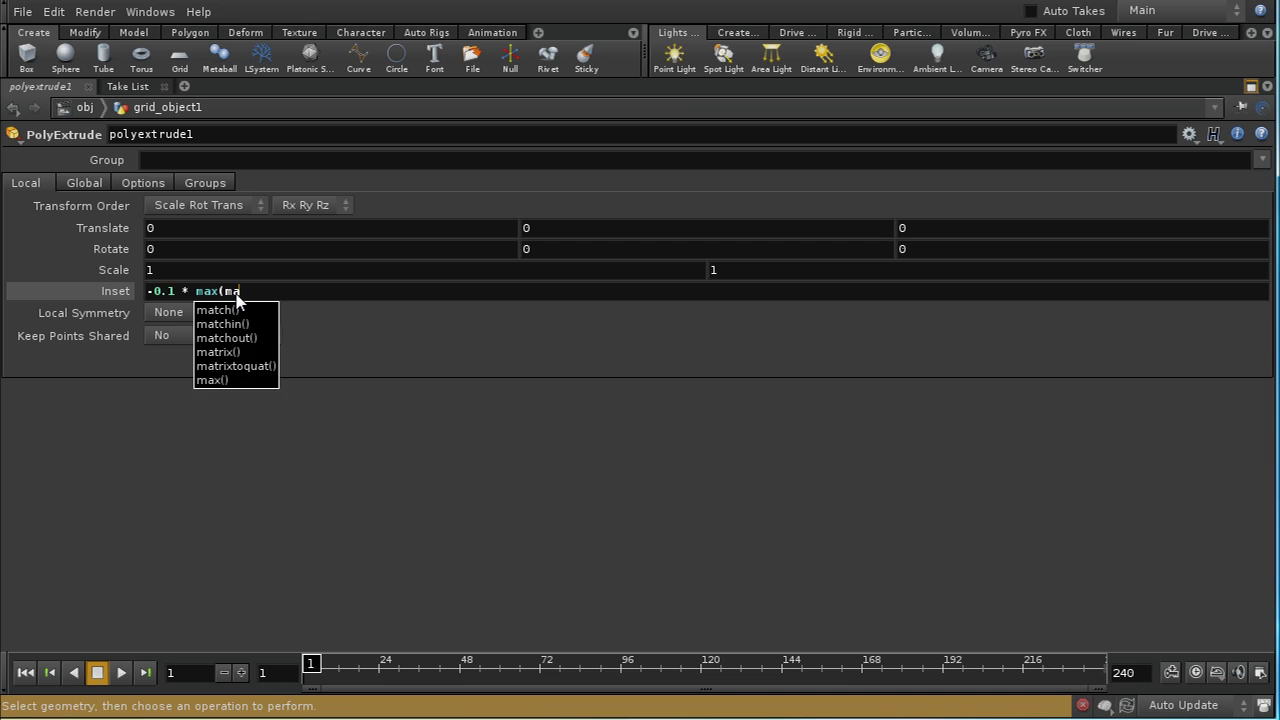
text(()
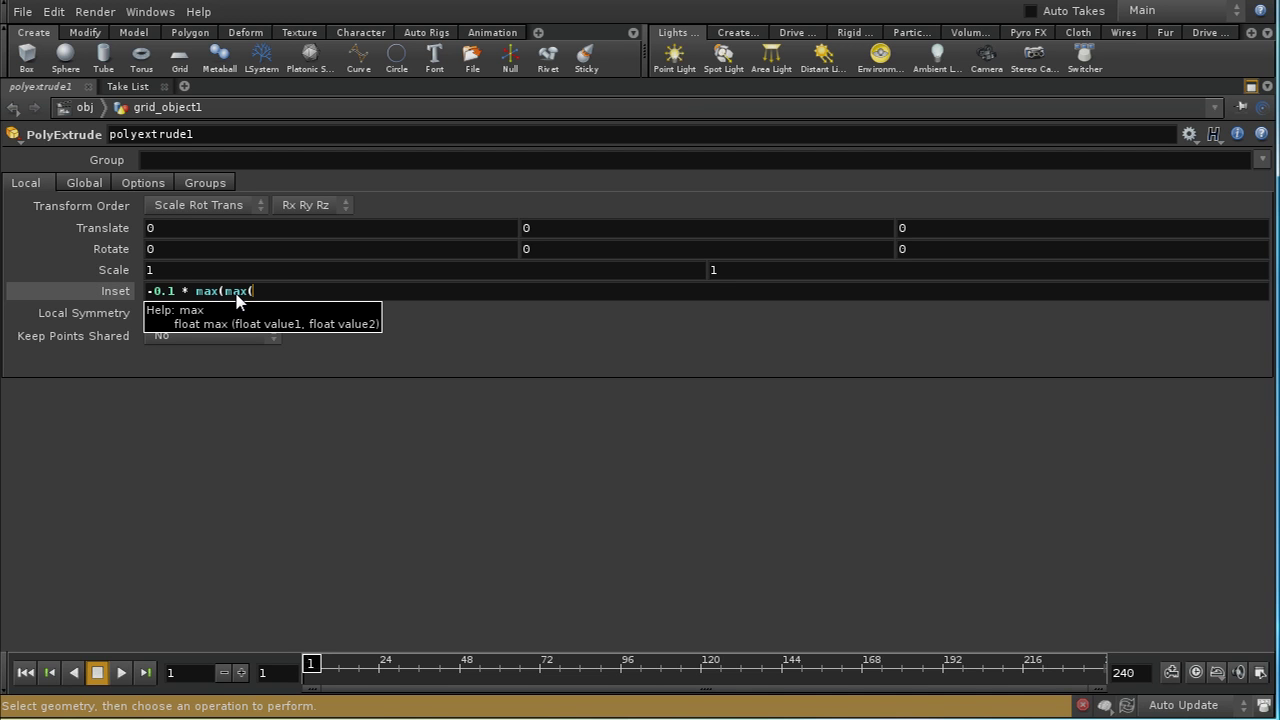
text($SIZEX)
text(, $SIZE)
text(Y,)
text(, )
text($SI)
text(ZEZ)
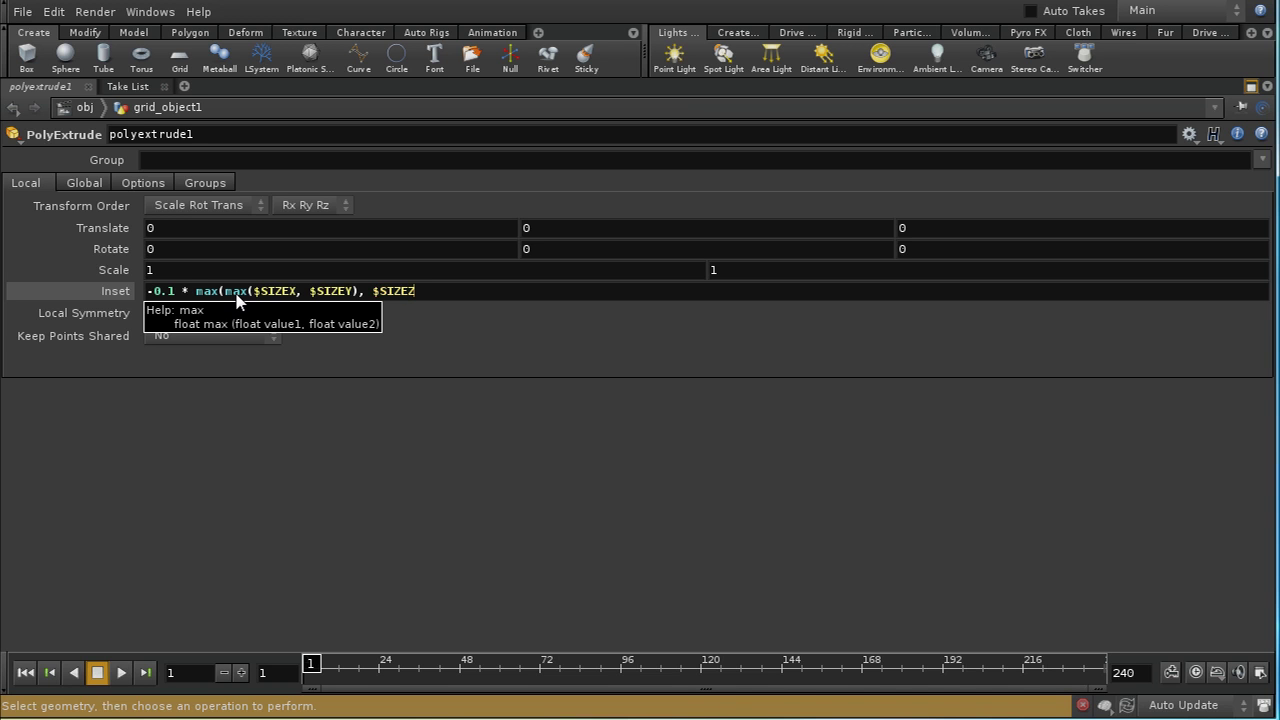
text())
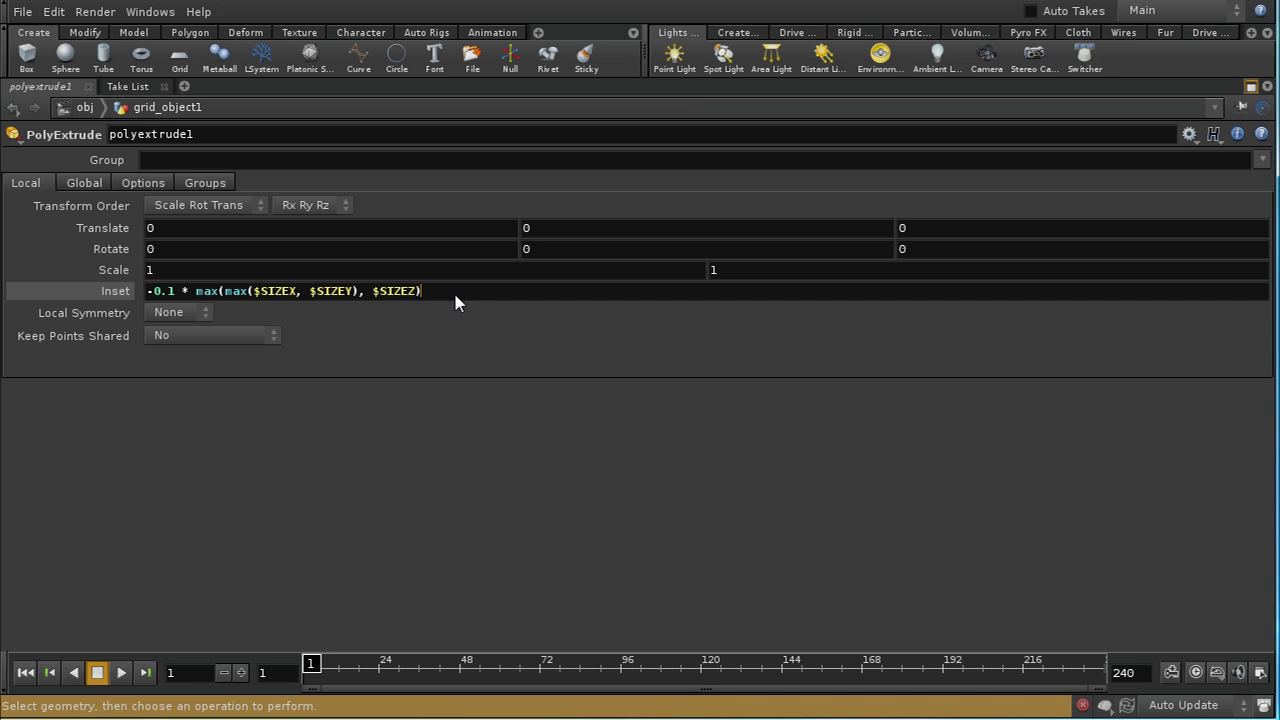
key(Return)
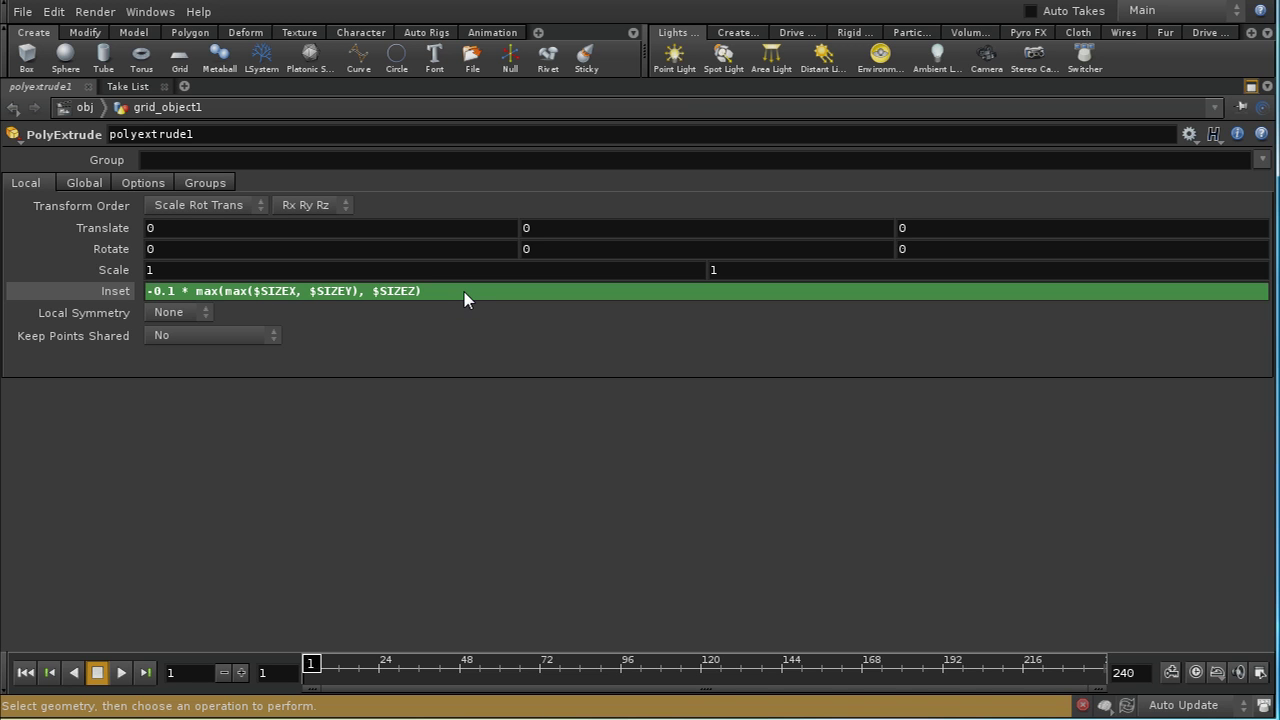
click(1251, 86)
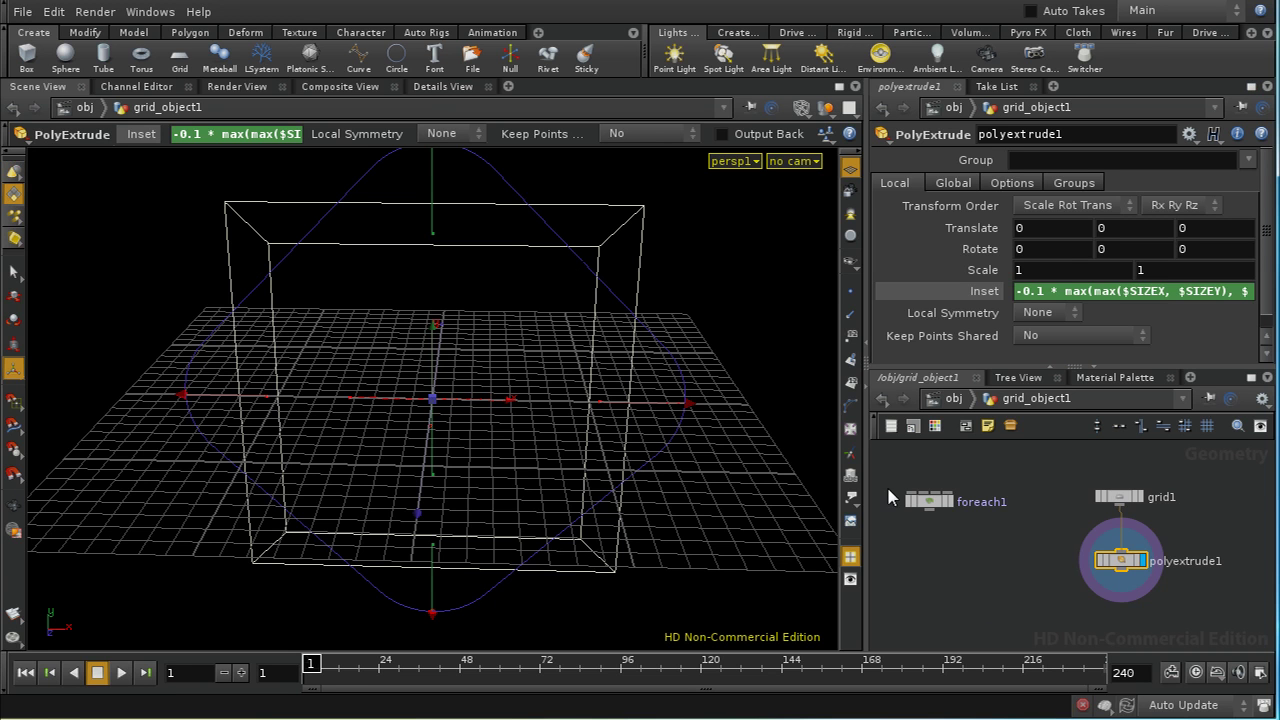
click(186, 33)
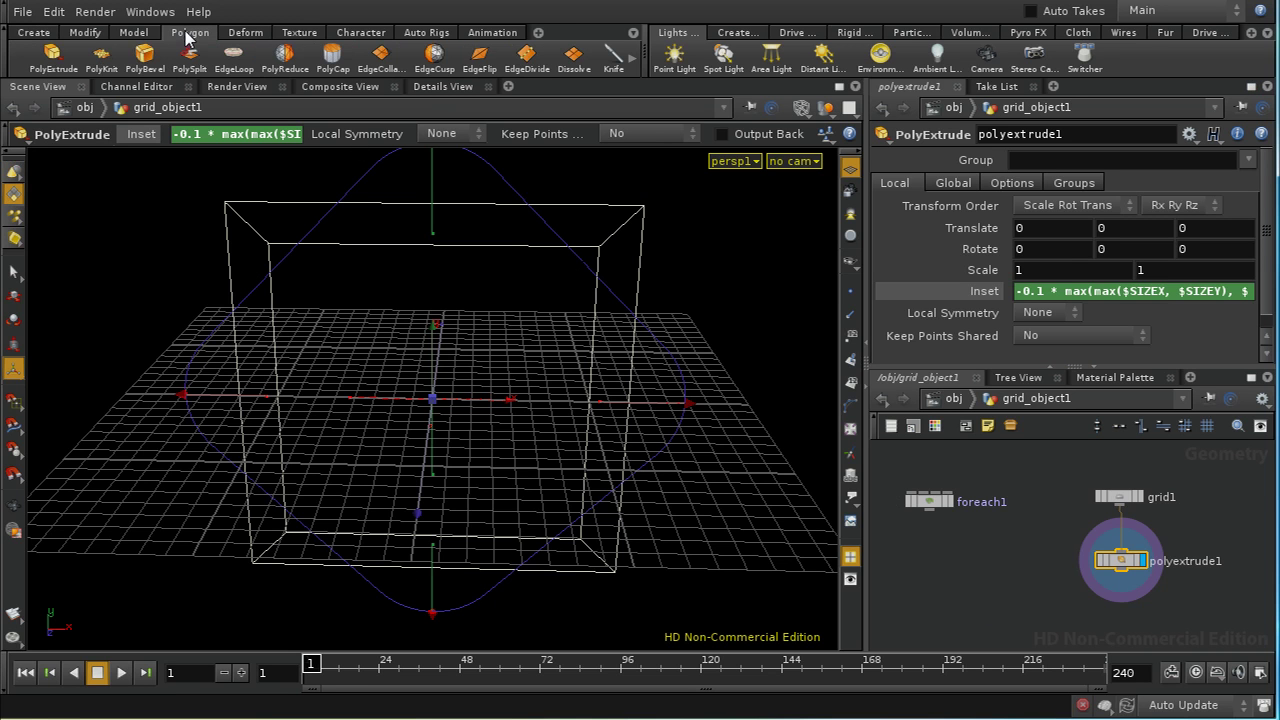
click(190, 57)
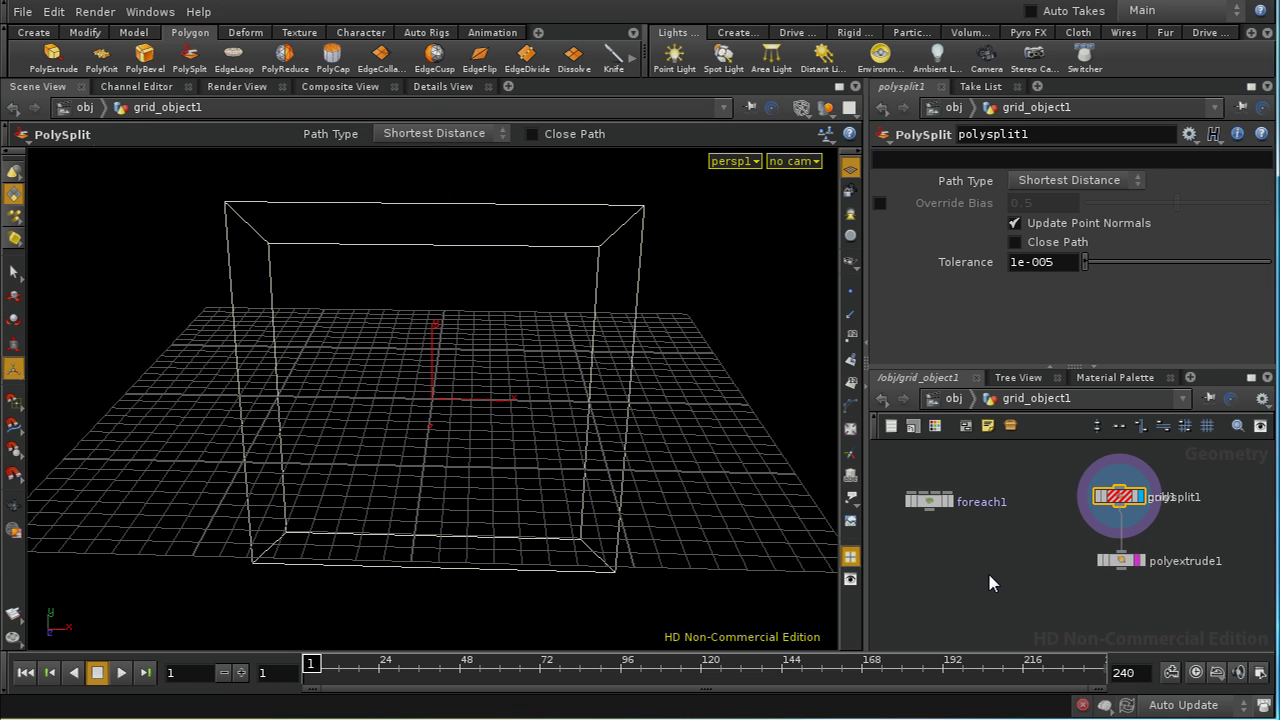
key(Delete)
Add a PolySplit after polyextrude1 and cut the inner face horizontally, about 0.22 of the way up from its lower edge
drag(1125, 575, 1121, 575)
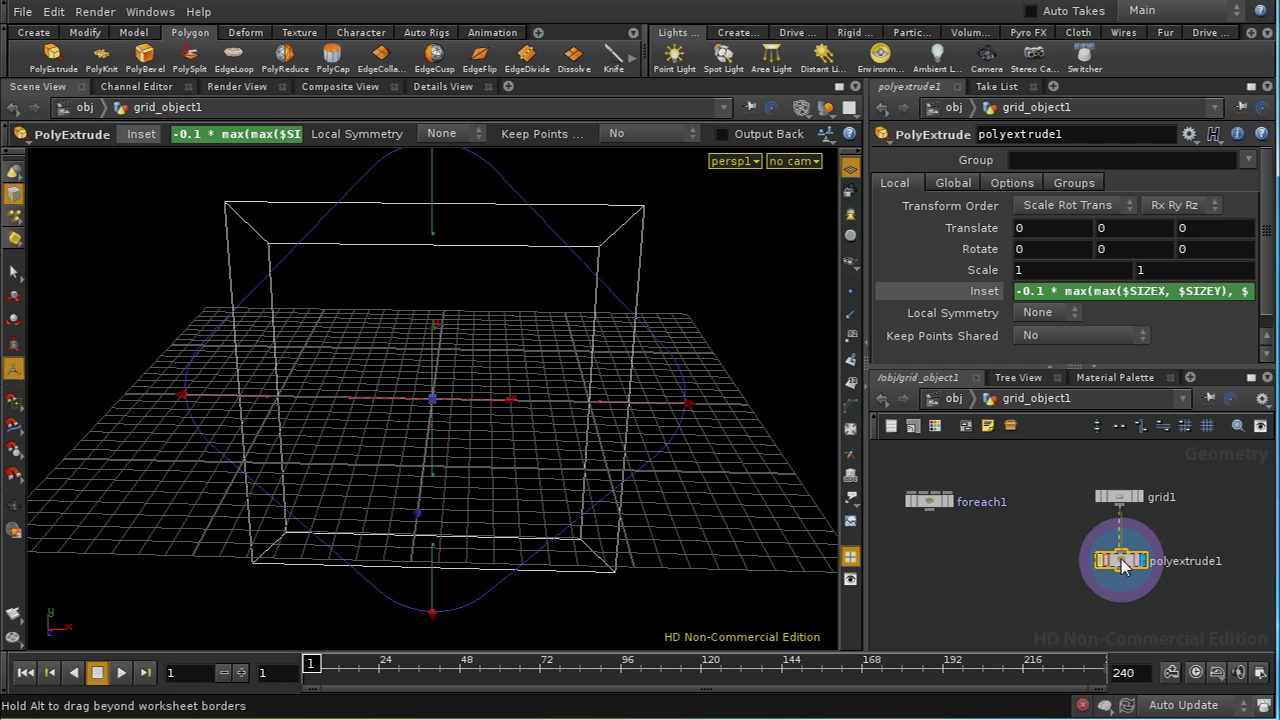
click(201, 58)
click(284, 475)
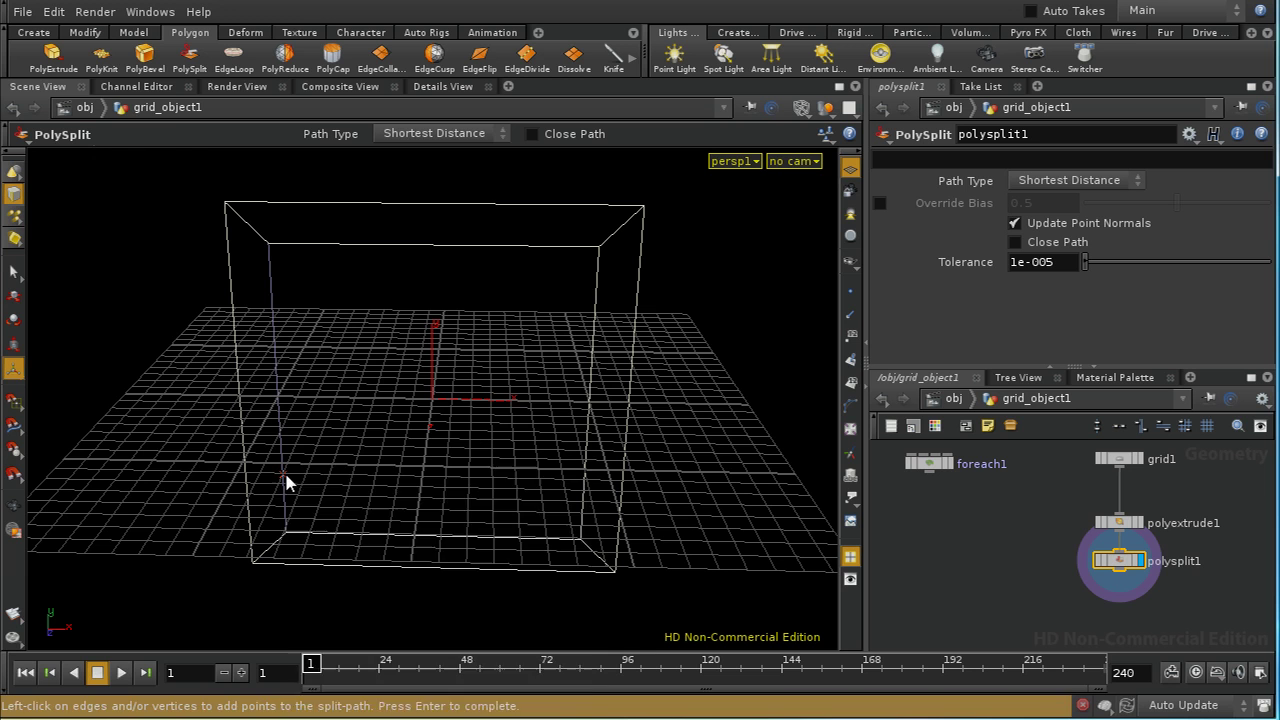
right_click(286, 482)
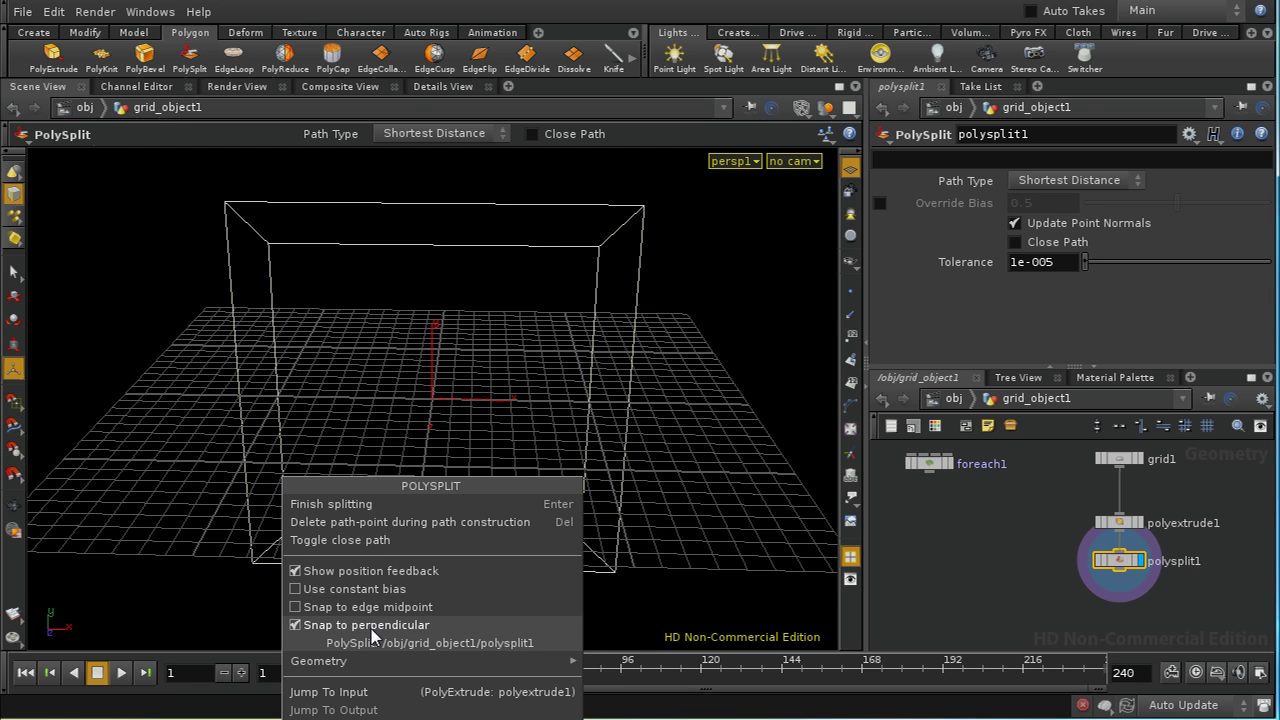
click(577, 441)
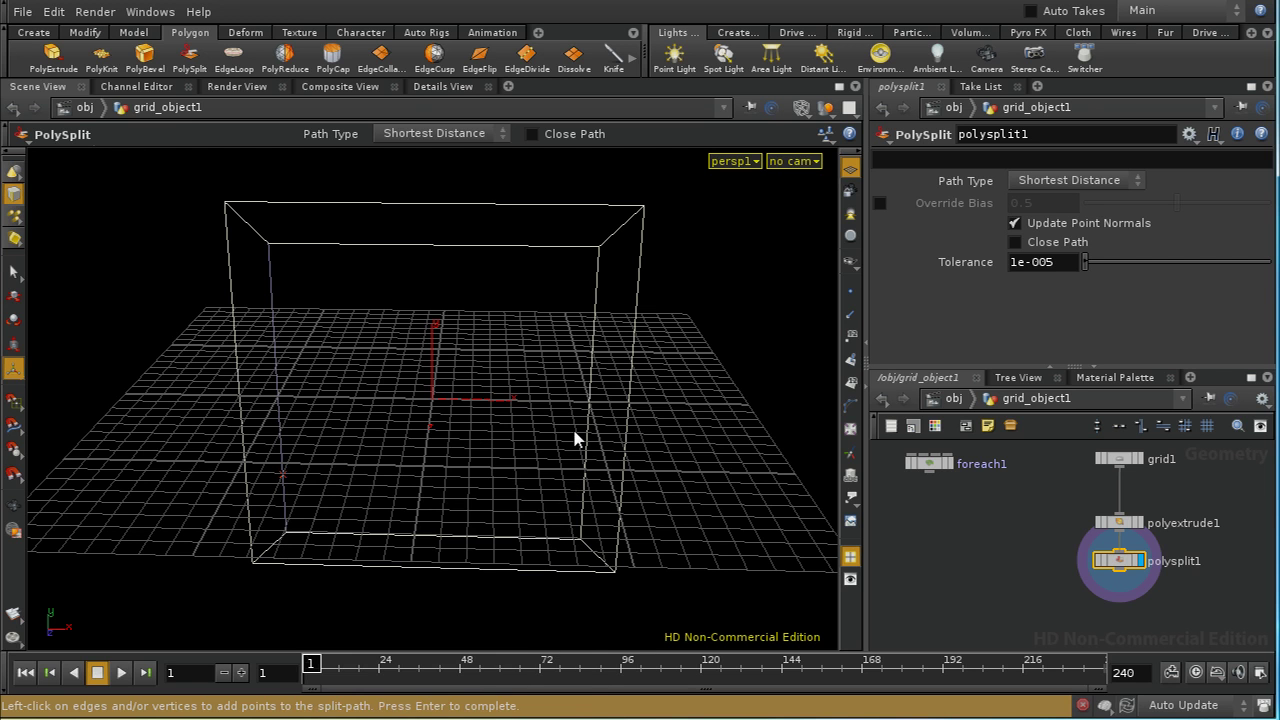
right_click(583, 483)
click(598, 506)
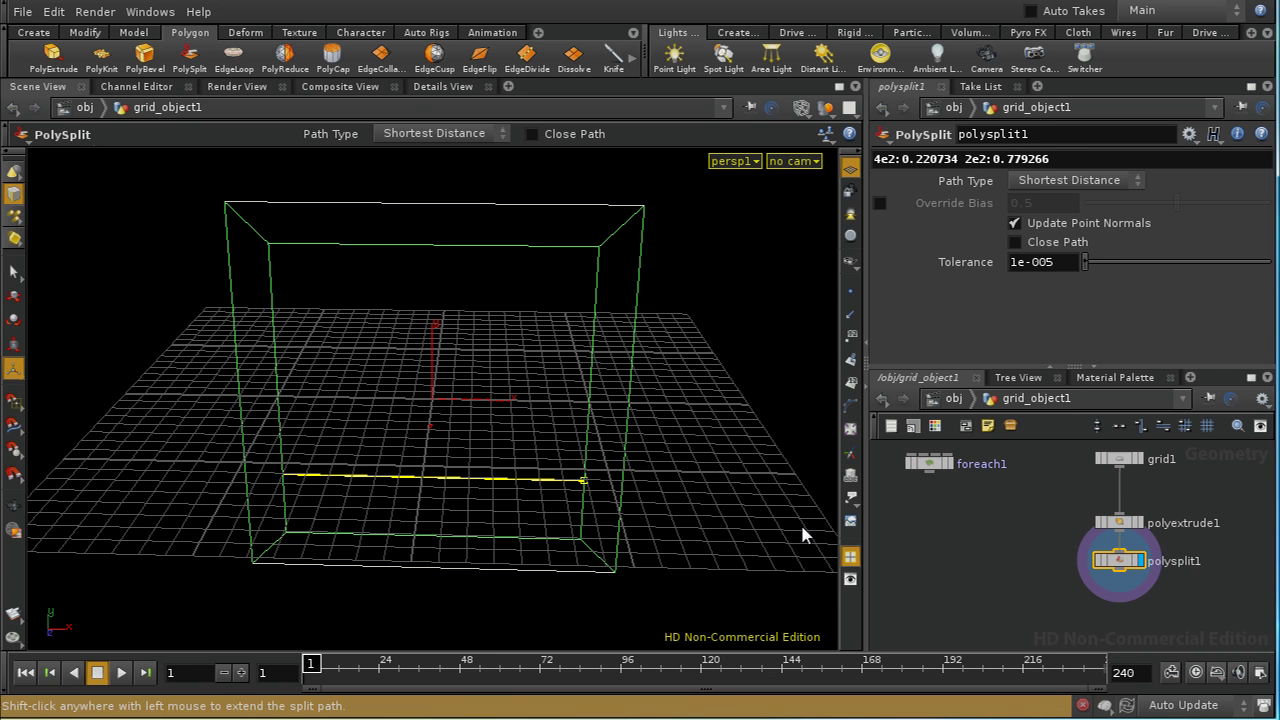
Space polysplit1 further below polyextrude1 in the network and turn on primitive numbers in the viewport
middle_drag(1004, 574, 1014, 551)
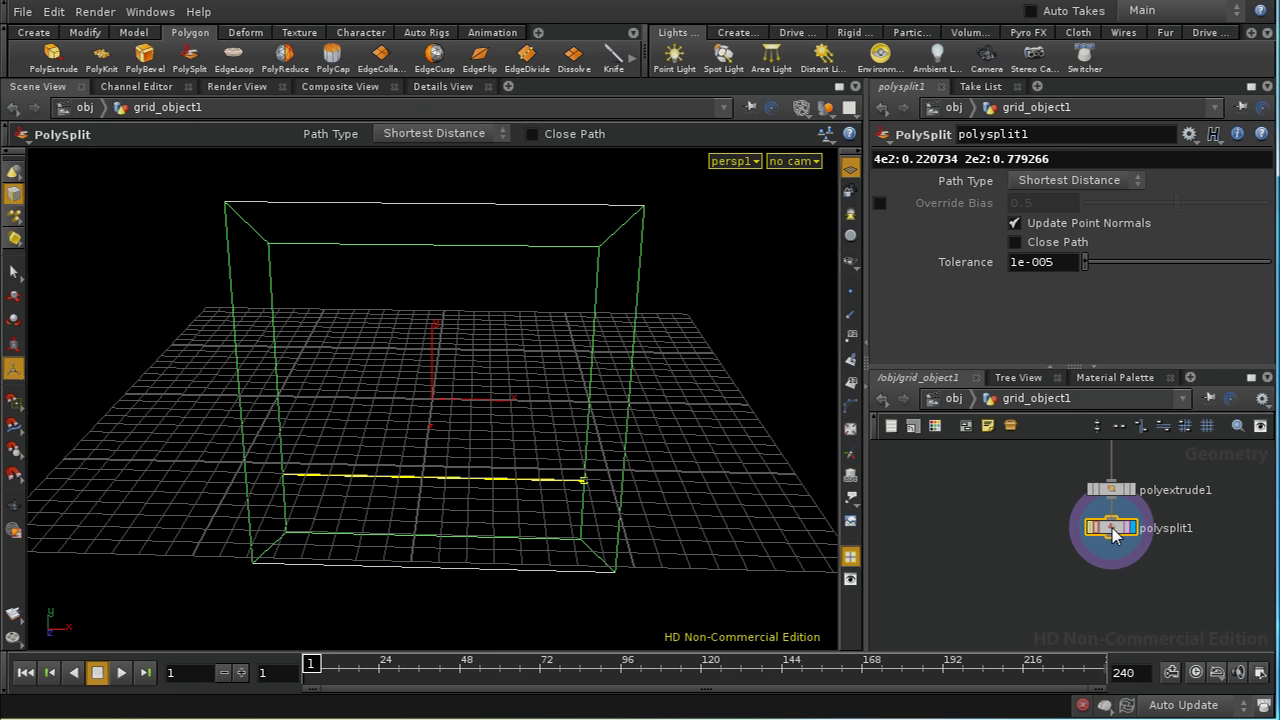
drag(1113, 533, 1116, 552)
middle_drag(1120, 600, 1077, 561)
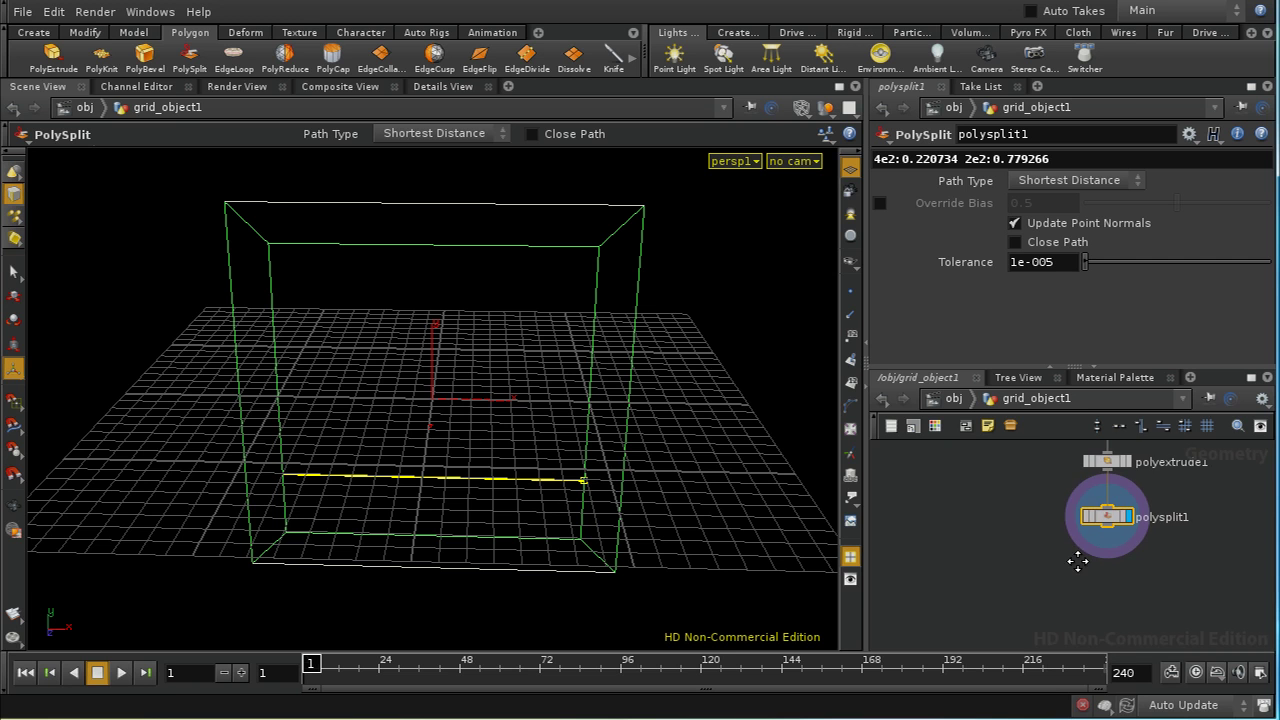
middle_drag(1190, 505, 1177, 562)
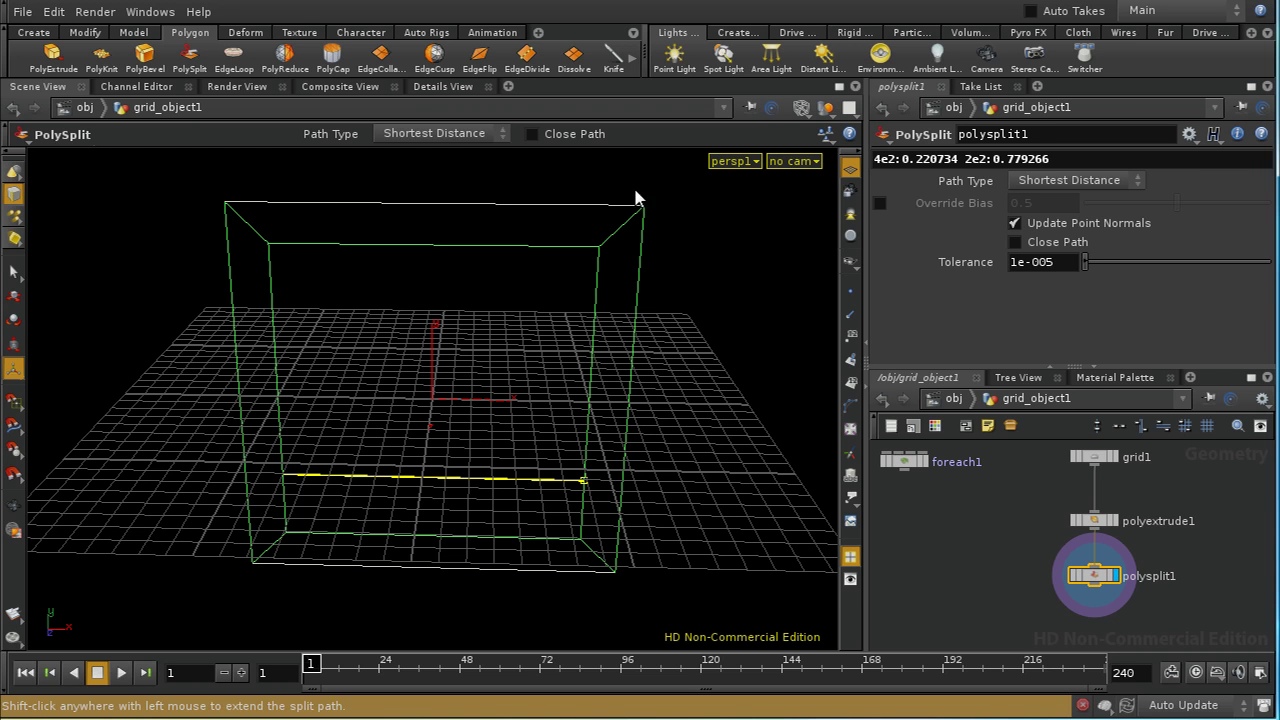
click(849, 385)
Add a second PolyExtrude node connected below polysplit1 and display its result
scroll(1060, 560, down, 1)
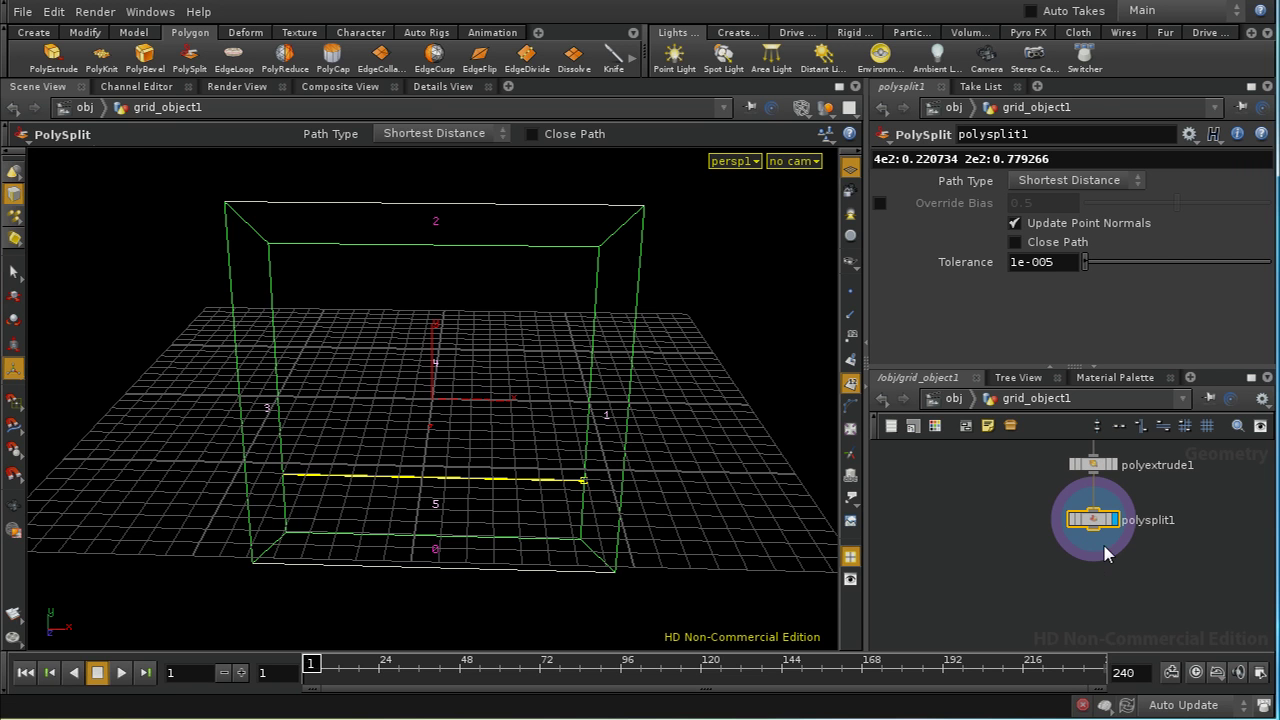
key(Tab)
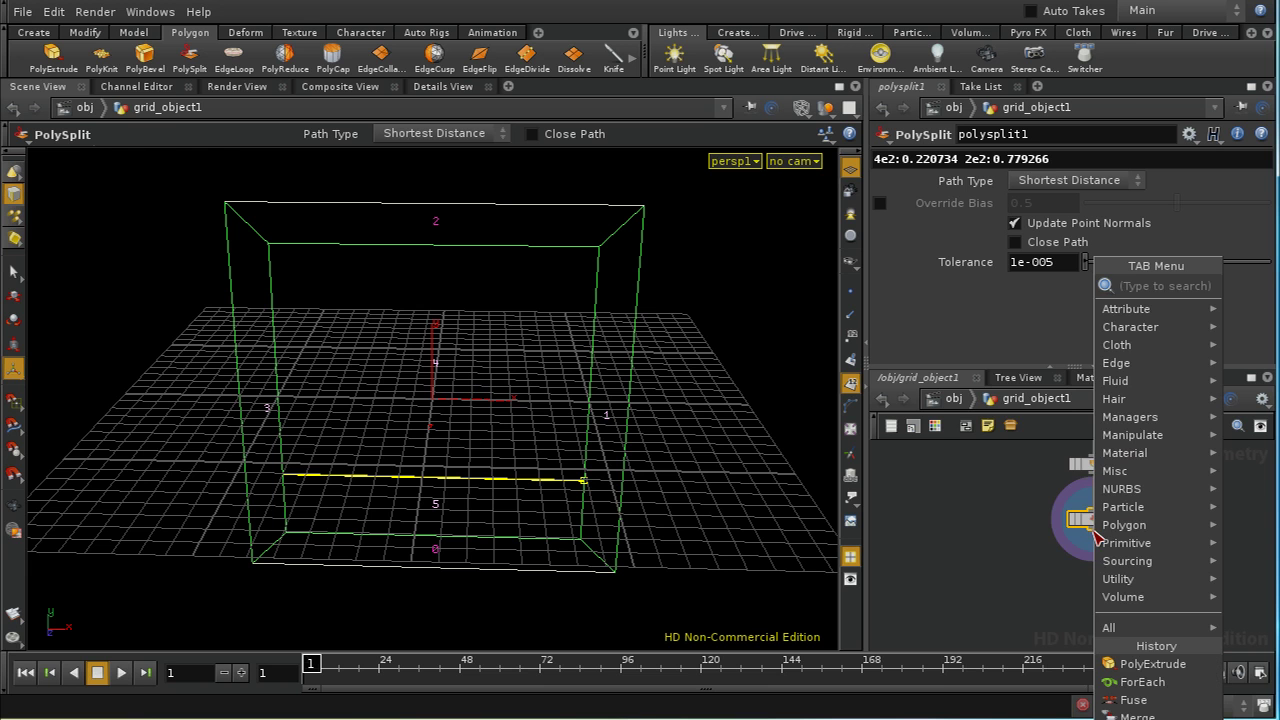
text(poly)
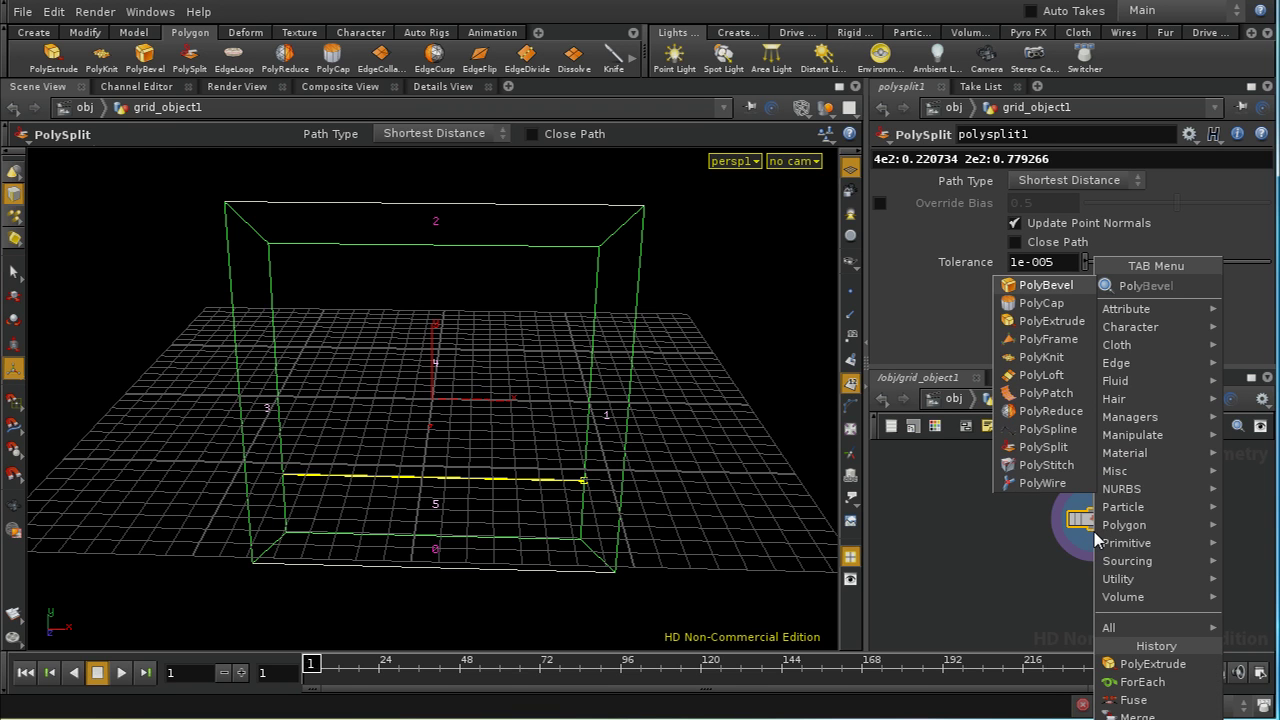
click(1052, 322)
click(1094, 575)
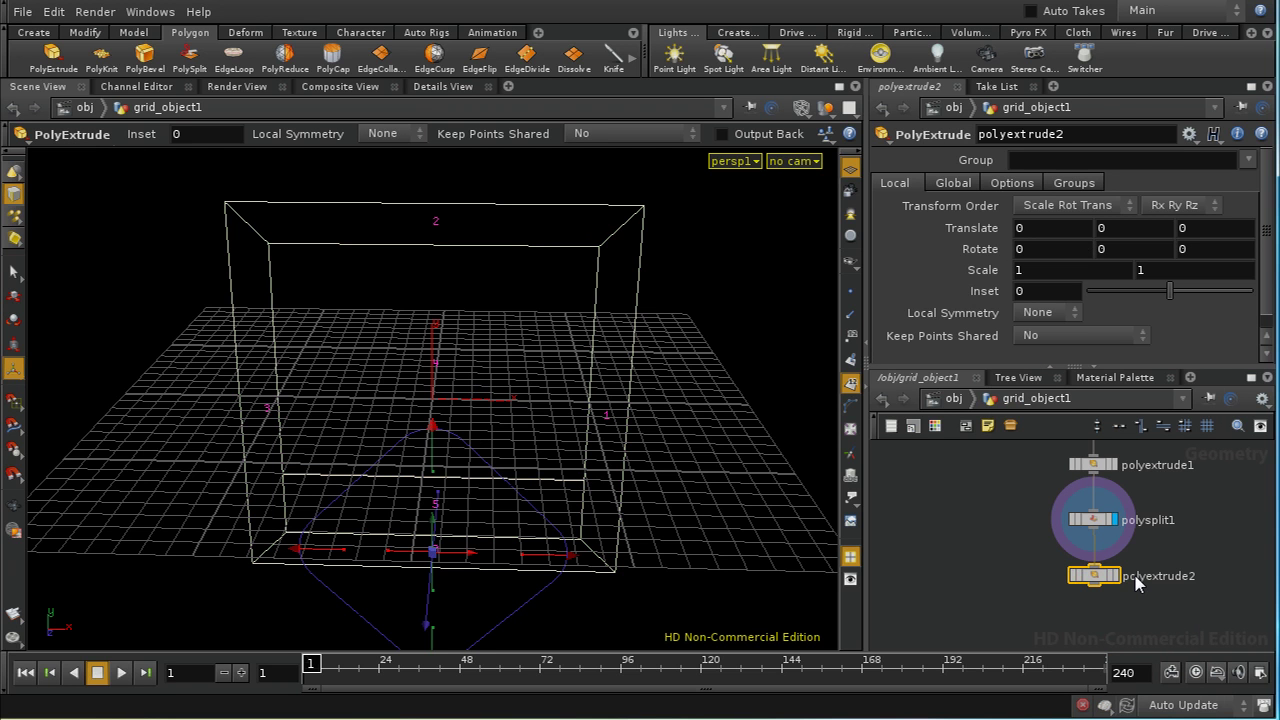
click(1114, 576)
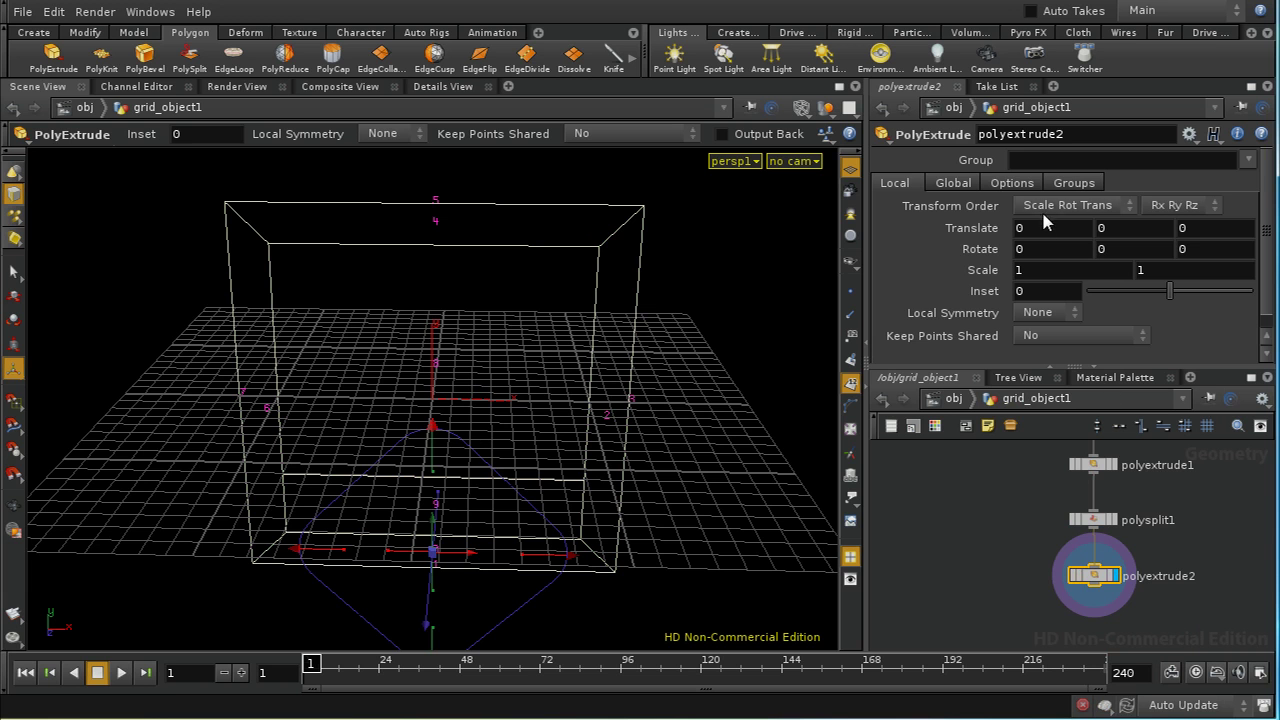
Restrict polyextrude2 to primitive 5, the lower strip of the split face
click(1023, 160)
text(5)
key(Return)
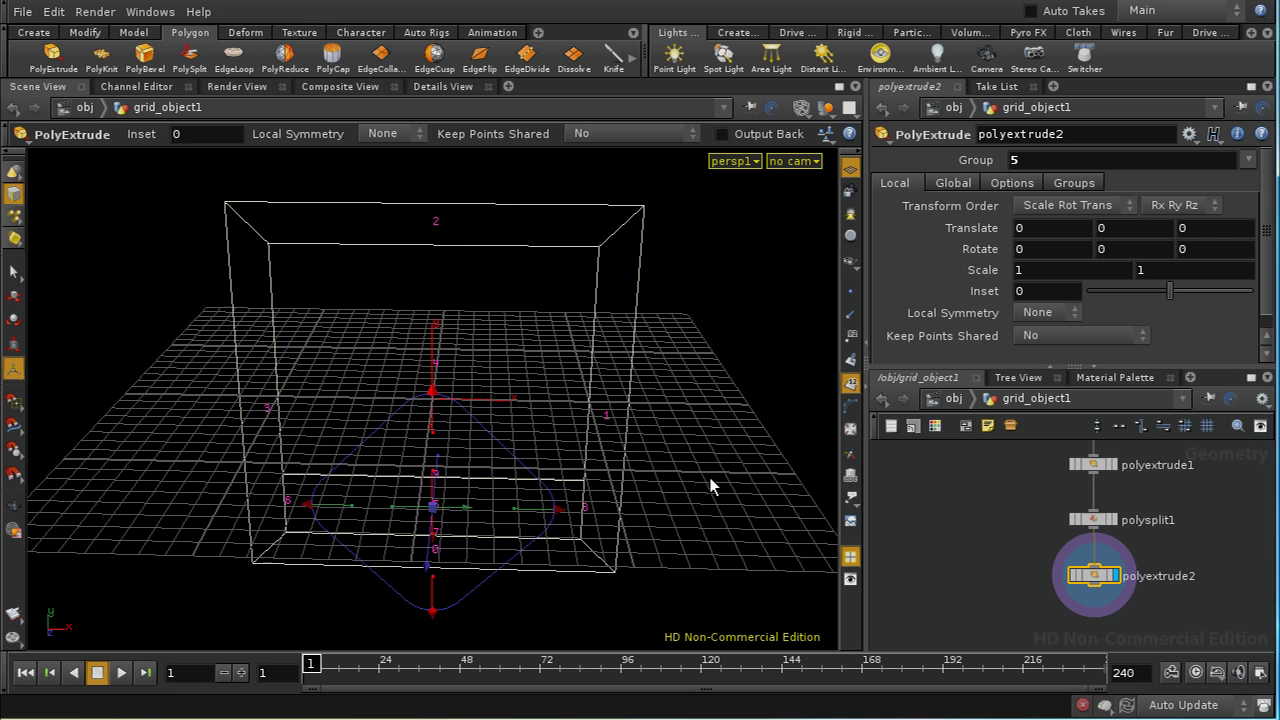
Extrude the lower strip outward by setting polyextrude2's local Z translate to -0.5 * max(max($SIZEX, $SIZEY), $SIZEZ)
alt+drag(466, 586, 583, 567)
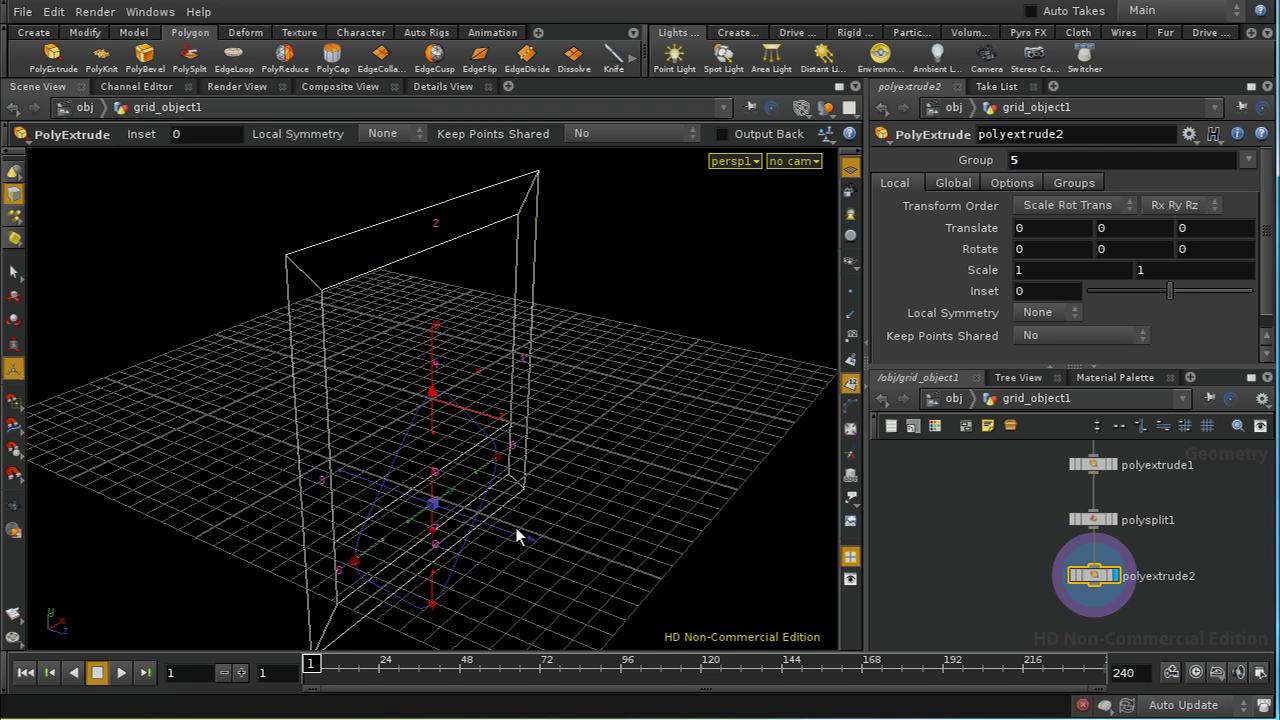
drag(515, 527, 556, 545)
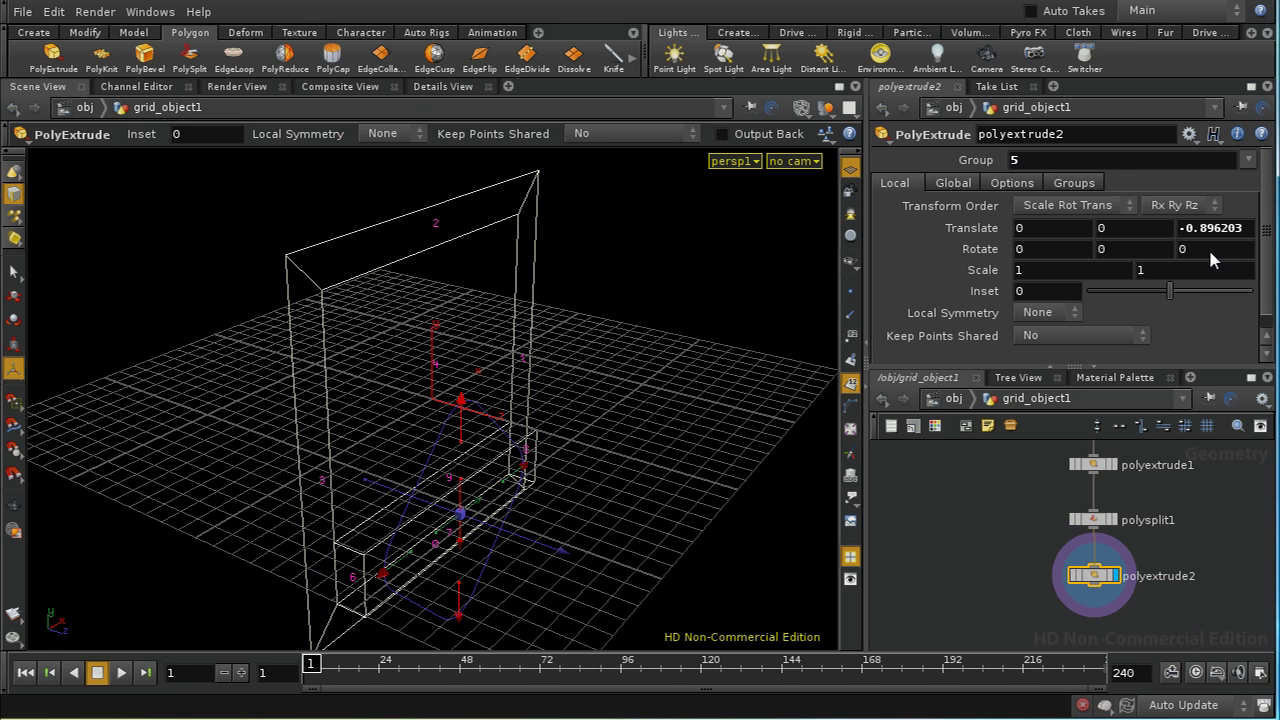
click(1250, 229)
key(BackSpace)
key(BackSpace)
key(BackSpace)
key(BackSpace)
key(BackSpace)
text(* max()
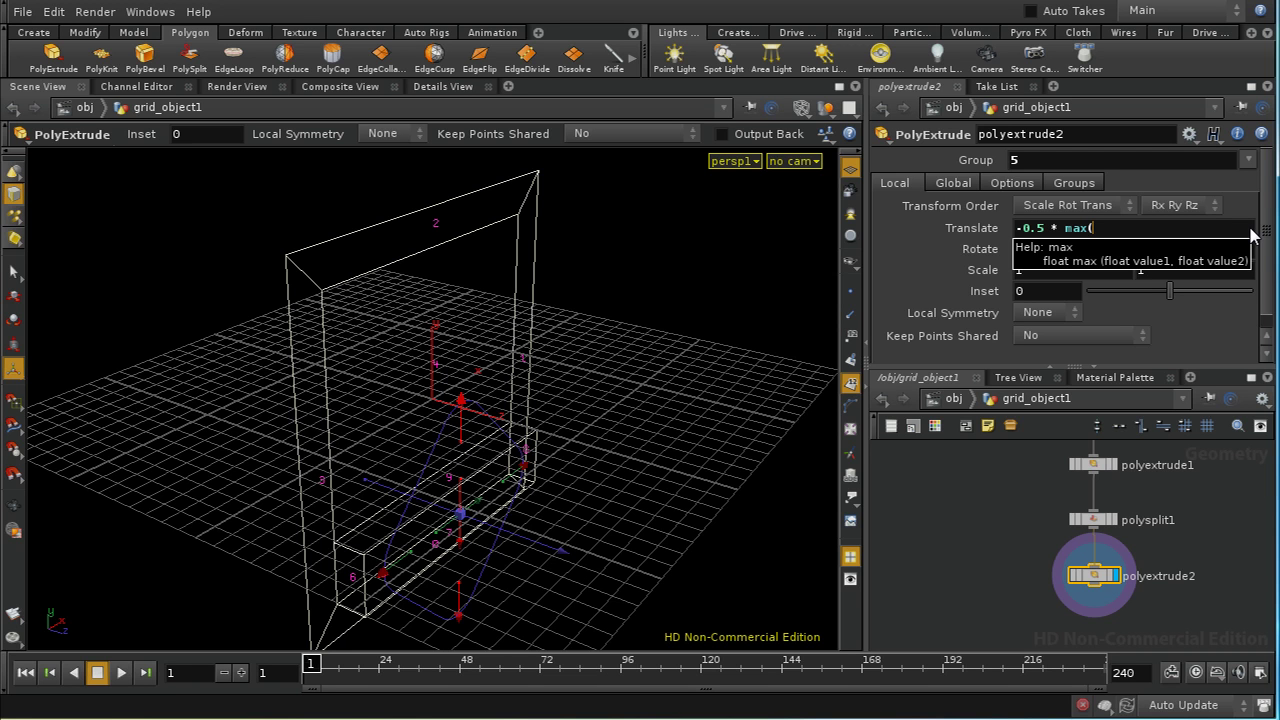
text(max)
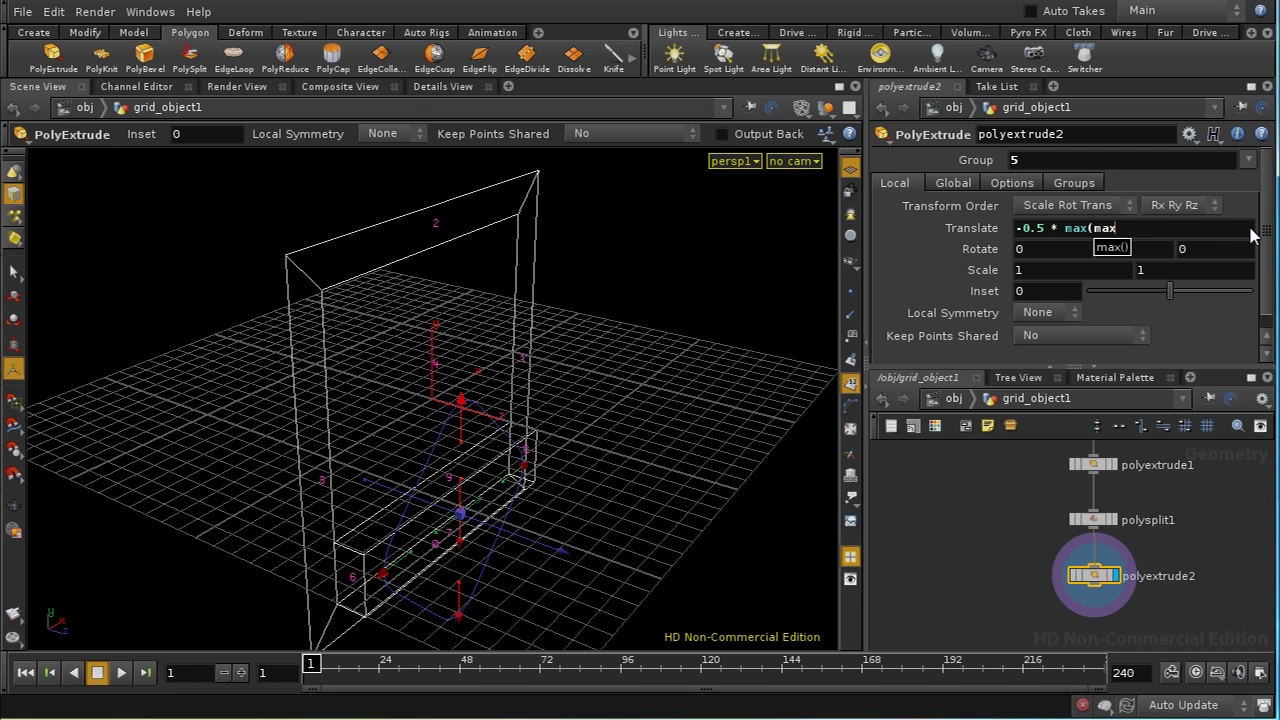
text(($SI)
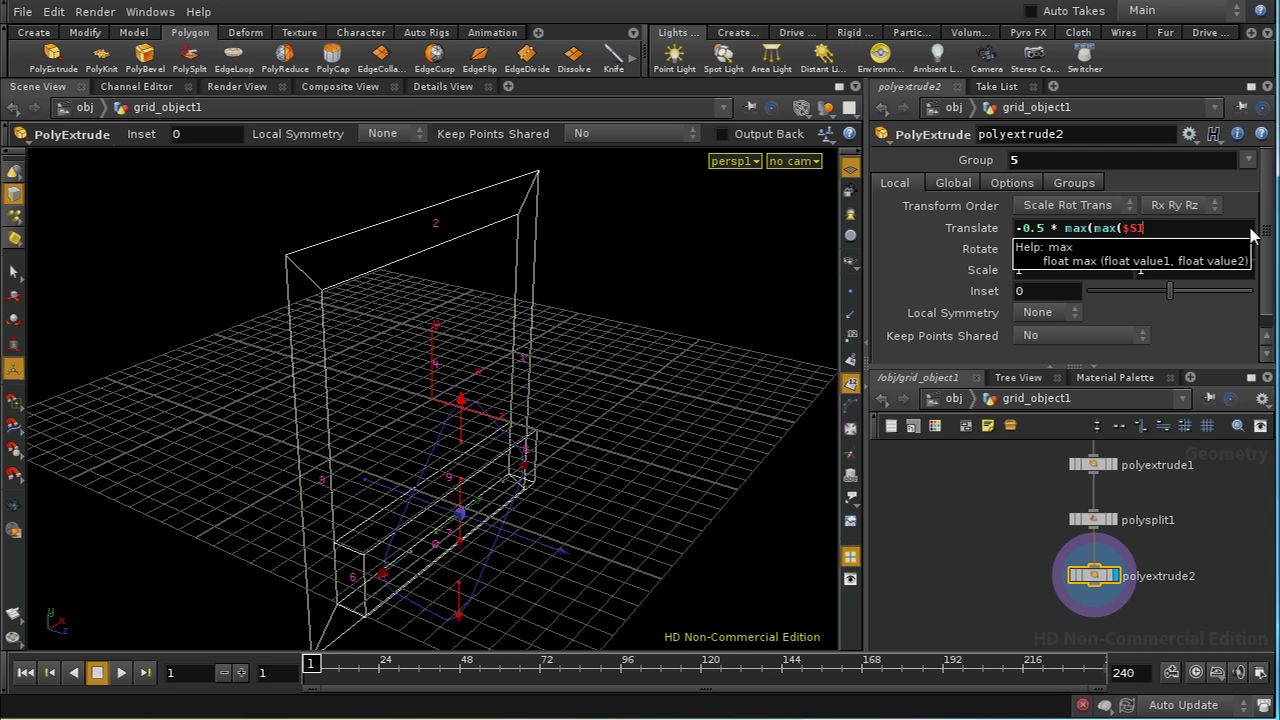
text(ZEX, $SIZEY), $SIZEZ)
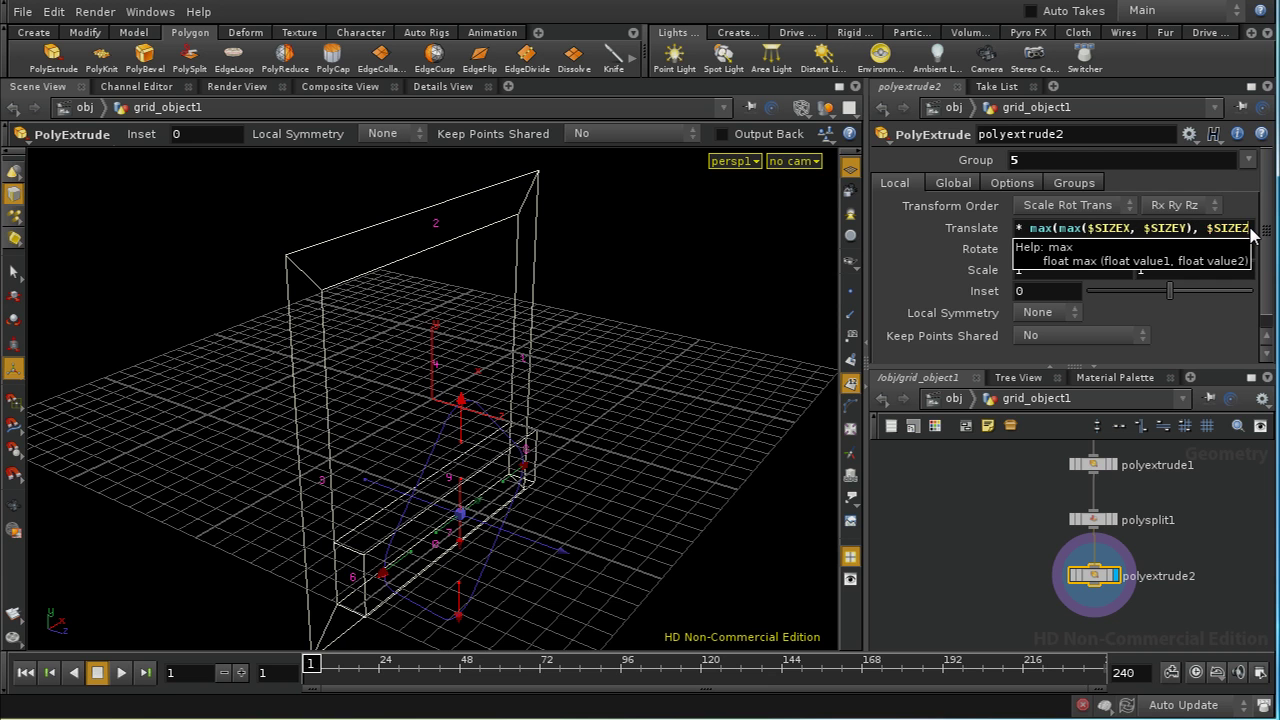
text())
key(Return)
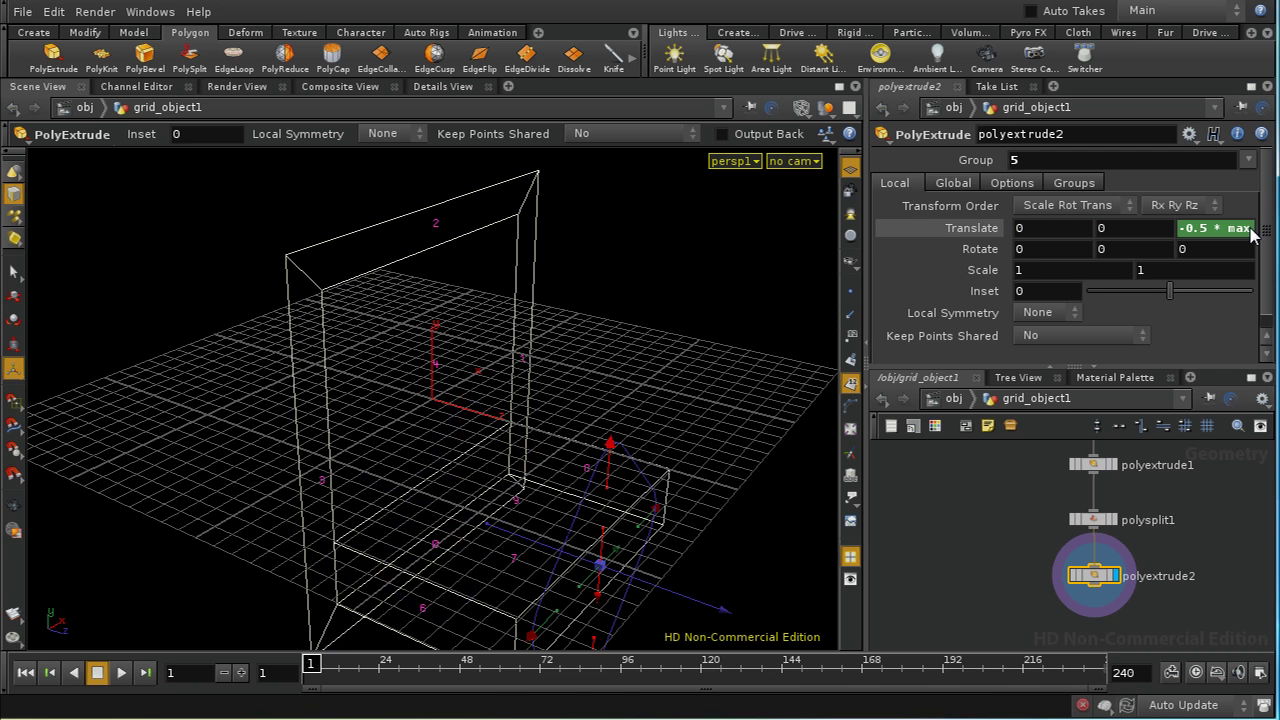
Examine the extruded lower box and its primitive numbers from several angles
key(Escape)
drag(690, 480, 699, 533)
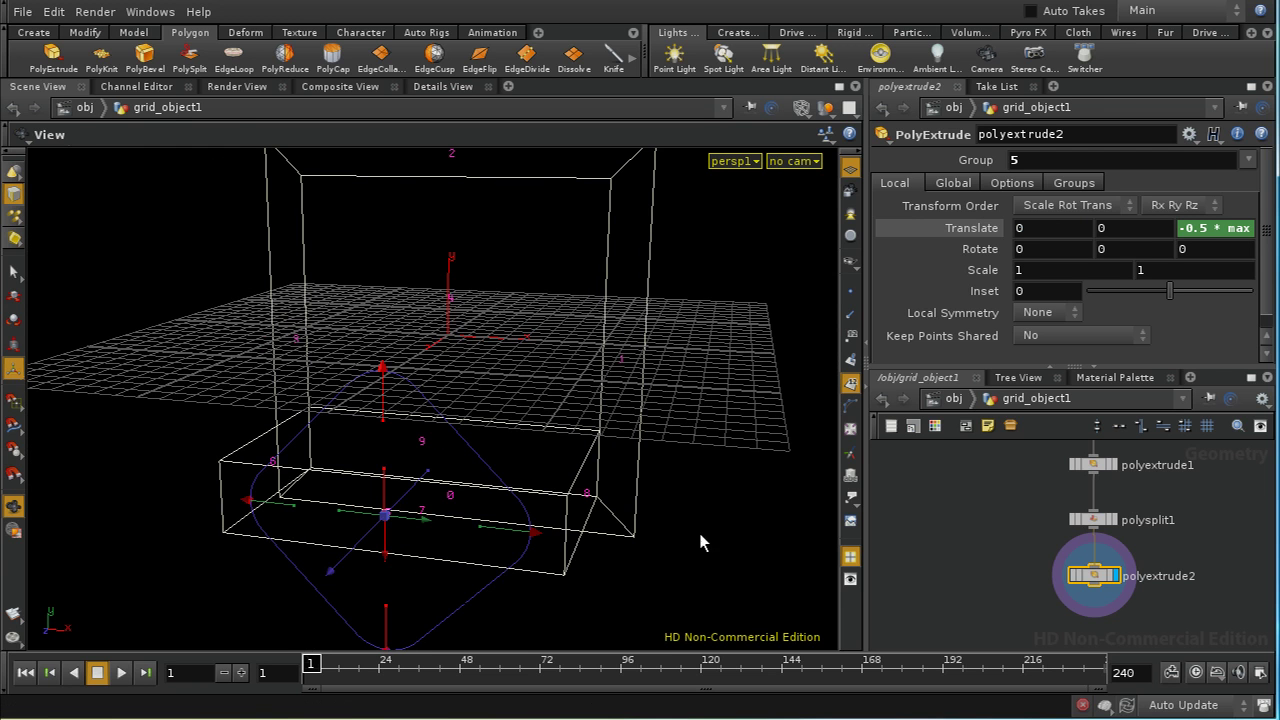
key(Return)
key(space)
drag(699, 245, 600, 450)
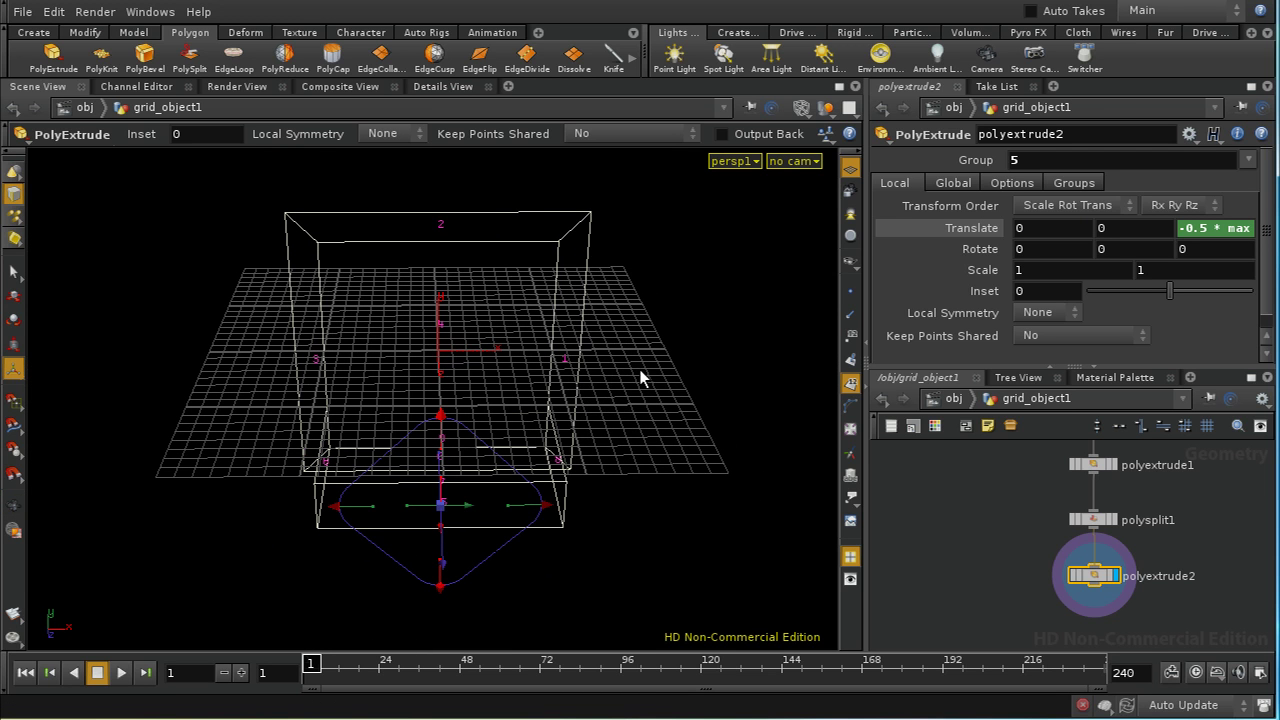
middle_drag(1181, 610, 1188, 591)
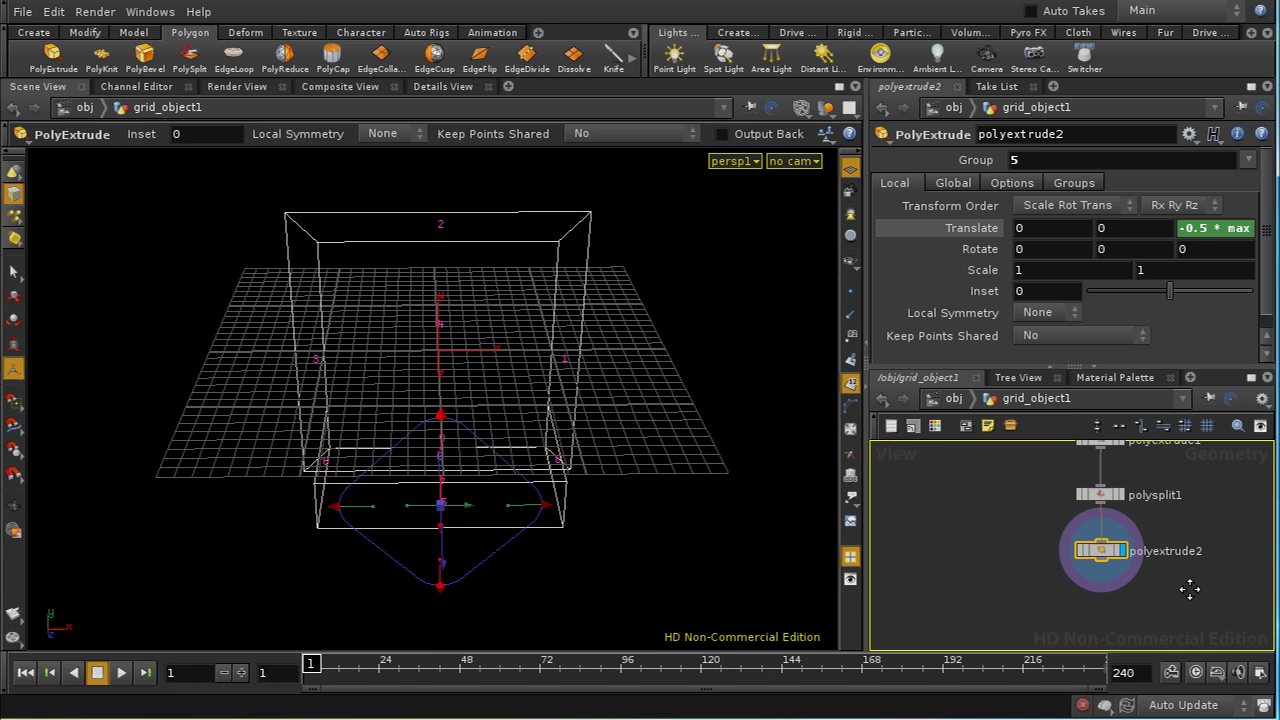
Copy the polyextrude1, polysplit1 and polyextrude2 nodes together
scroll(985, 526, down, 3)
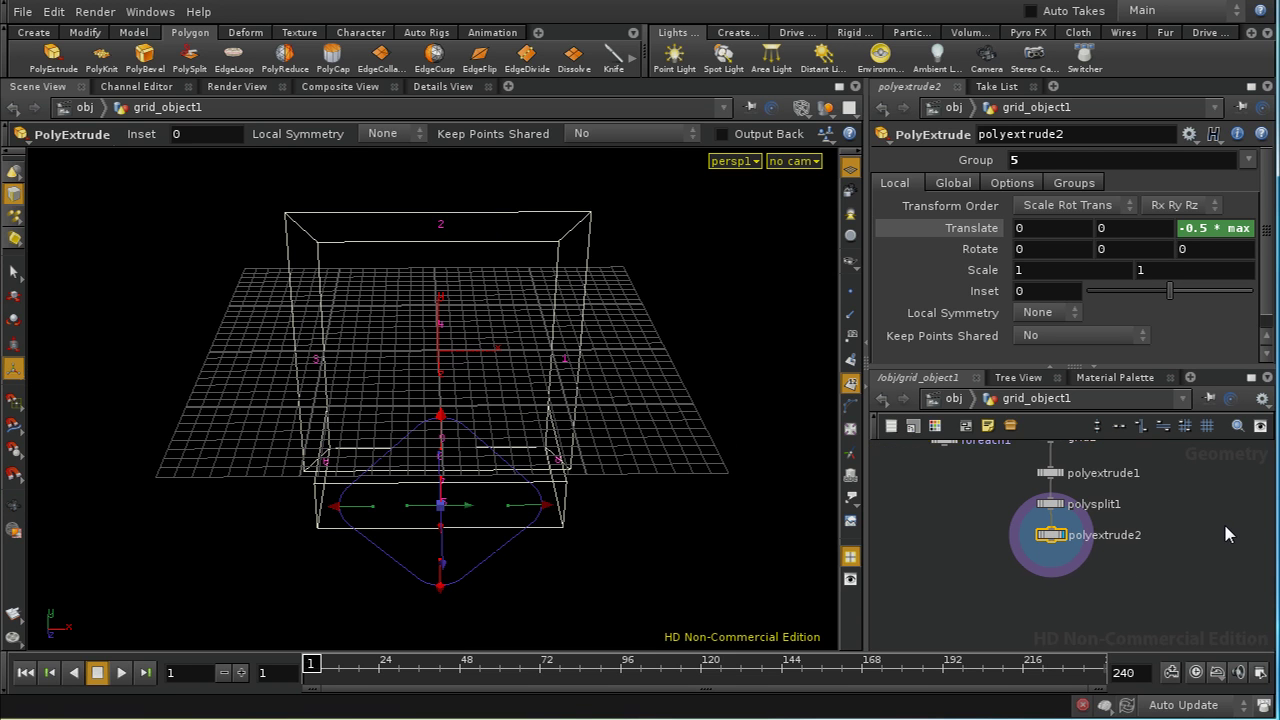
middle_drag(1223, 521, 1227, 567)
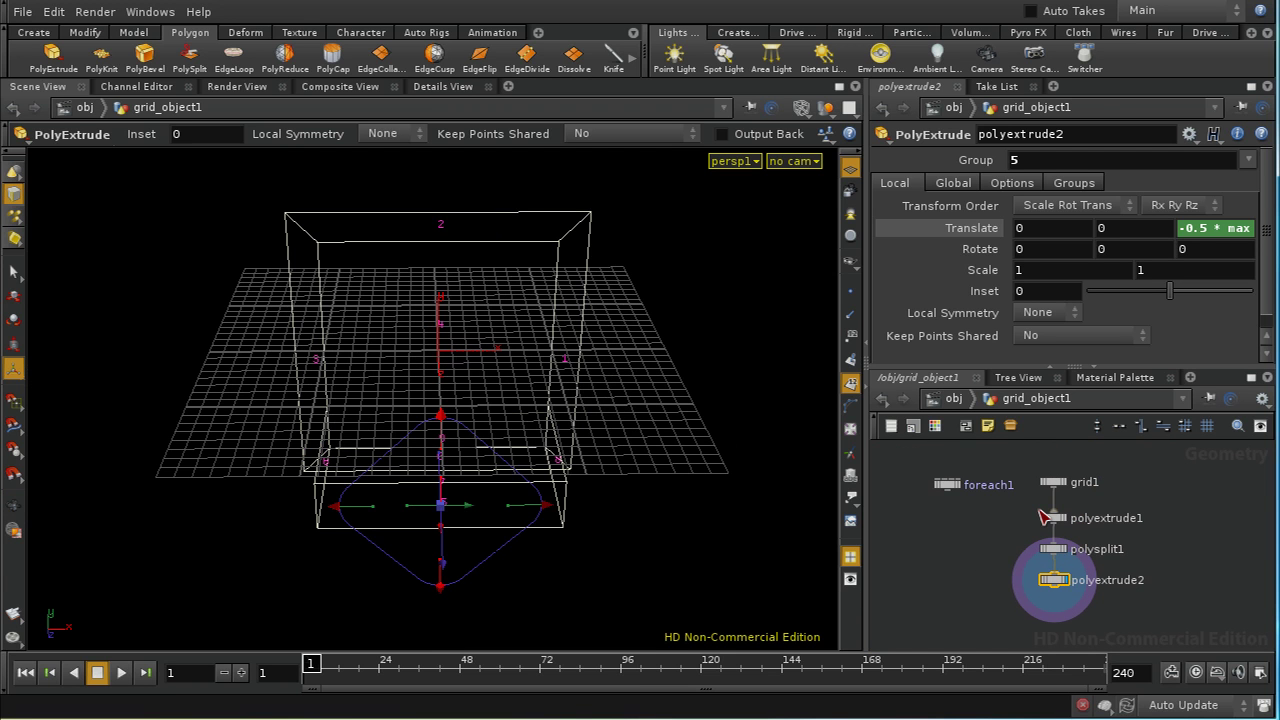
drag(1029, 514, 1088, 620)
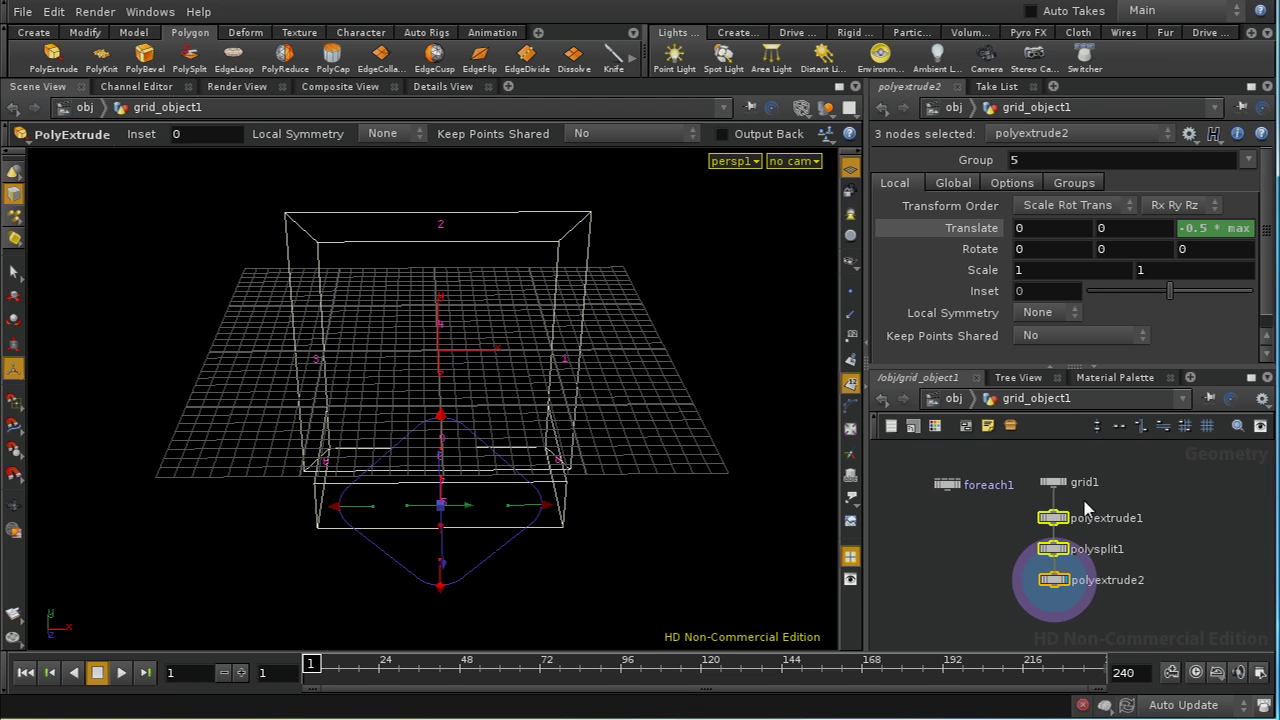
right_click(987, 537)
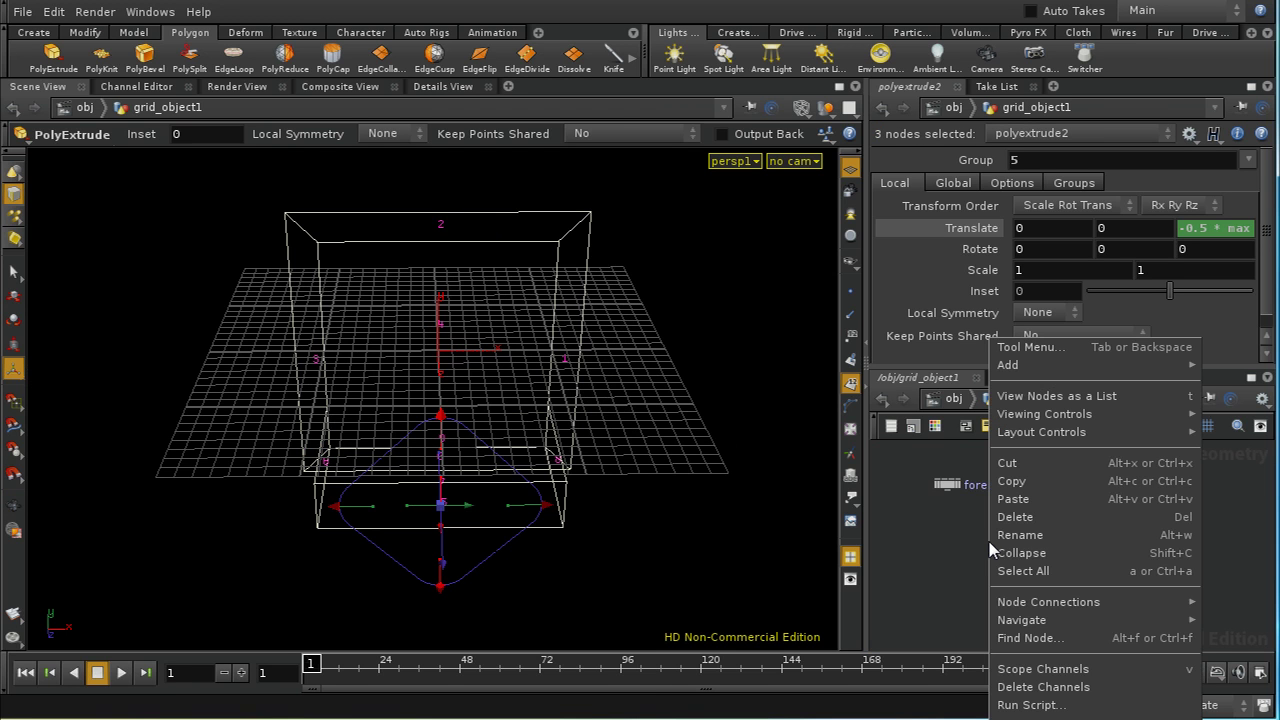
click(1016, 478)
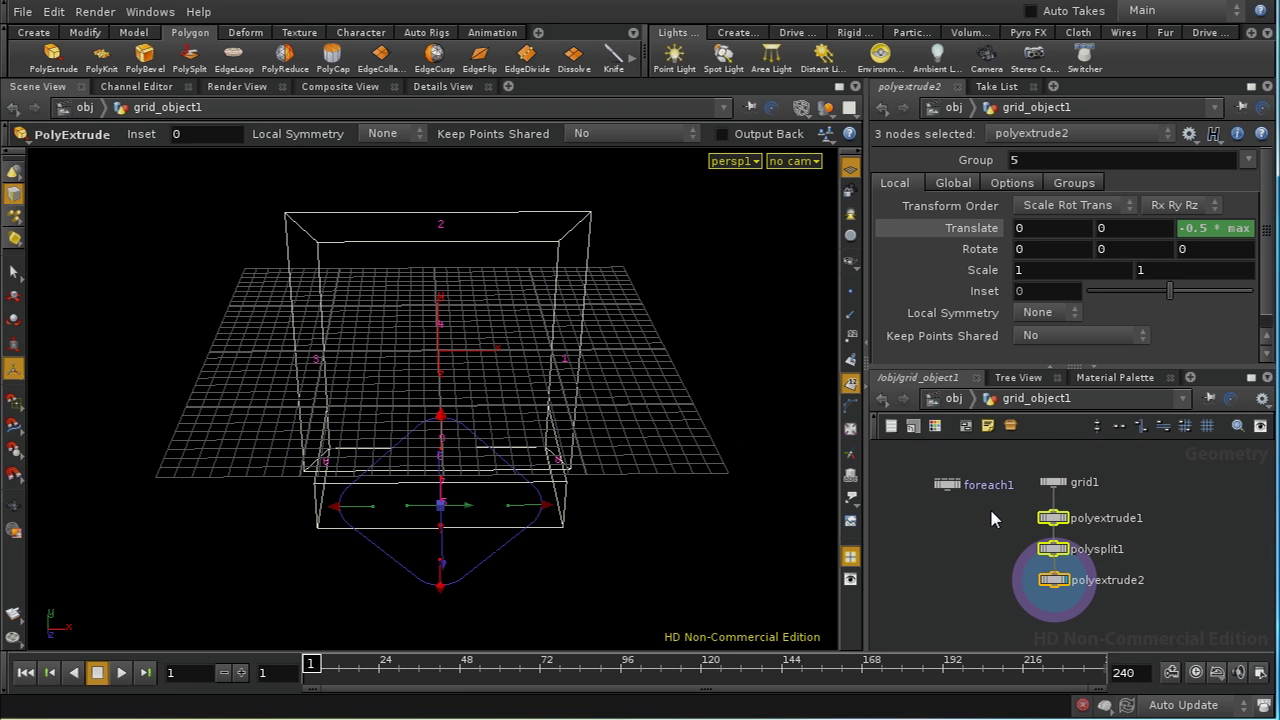
right_click(923, 548)
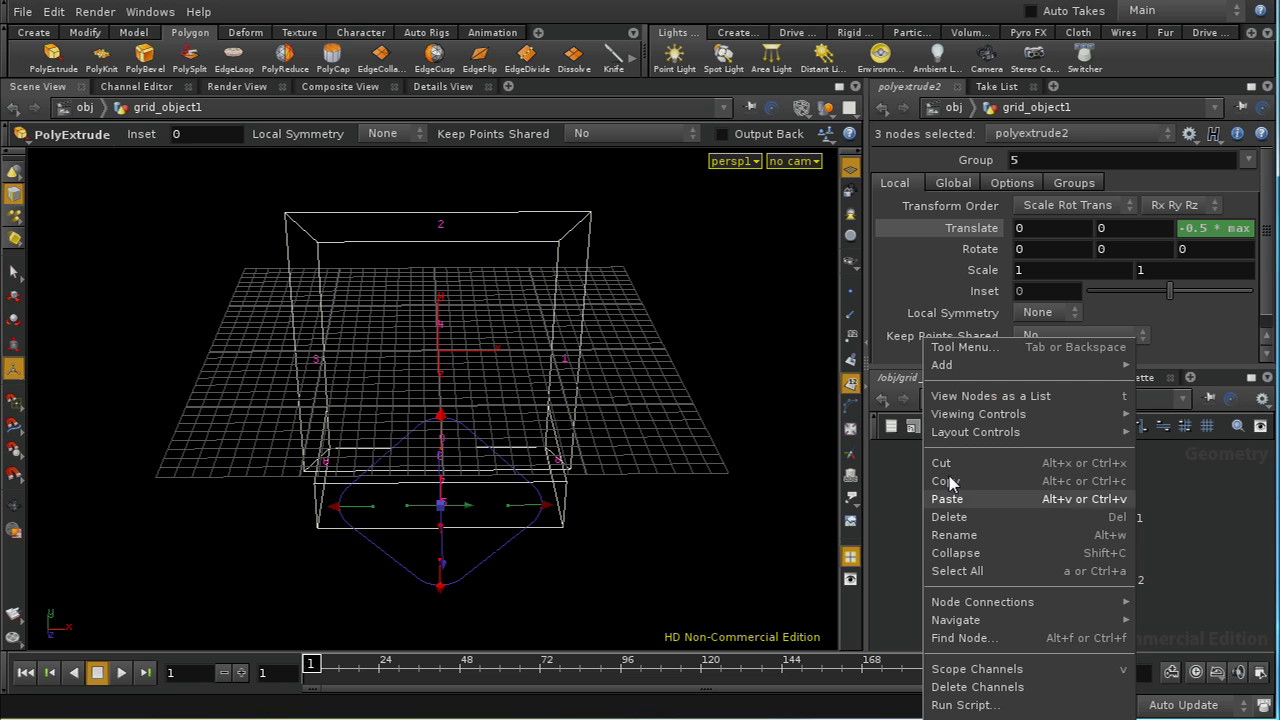
click(947, 482)
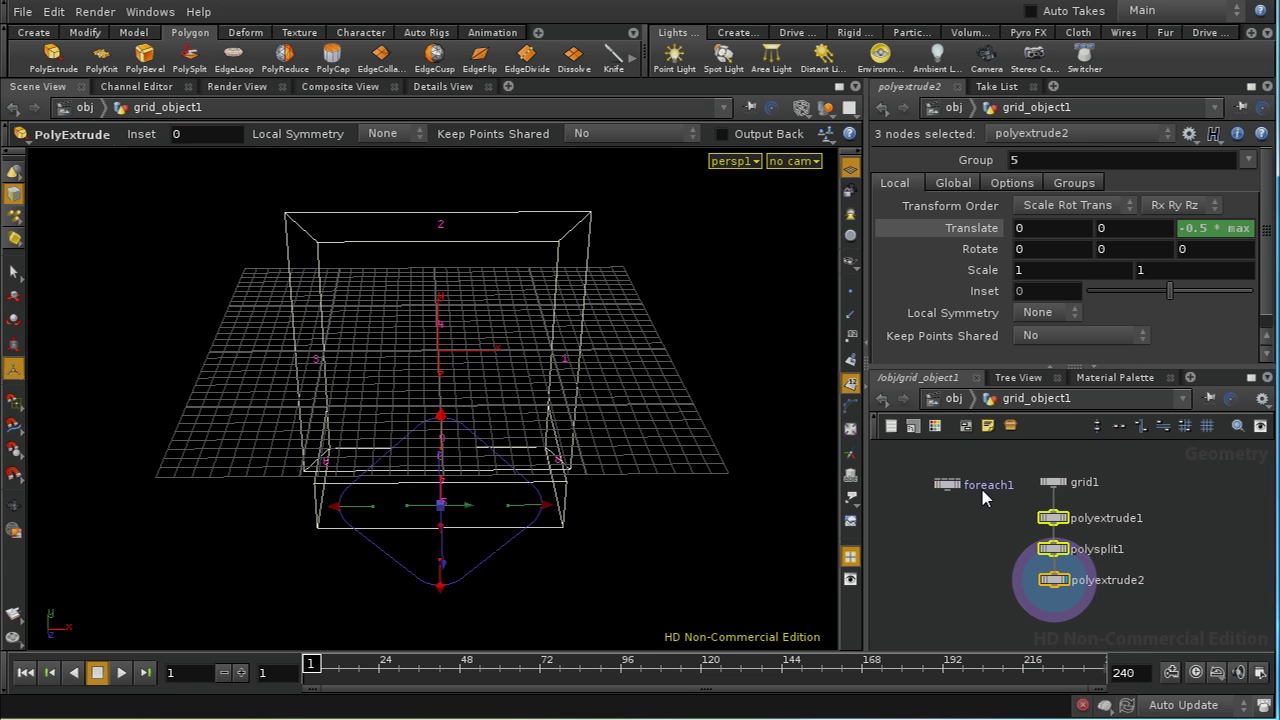
Paste the three copied modelling nodes inside the foreach1 network
double_click(950, 486)
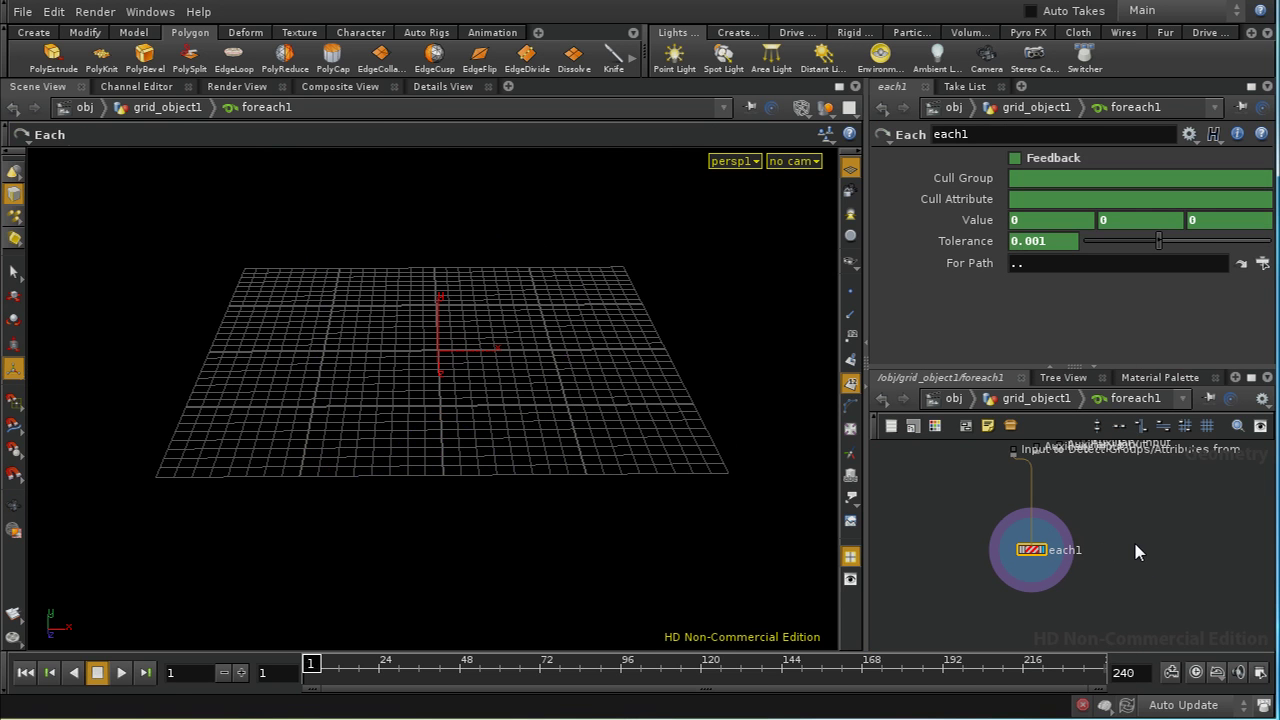
right_click(1082, 546)
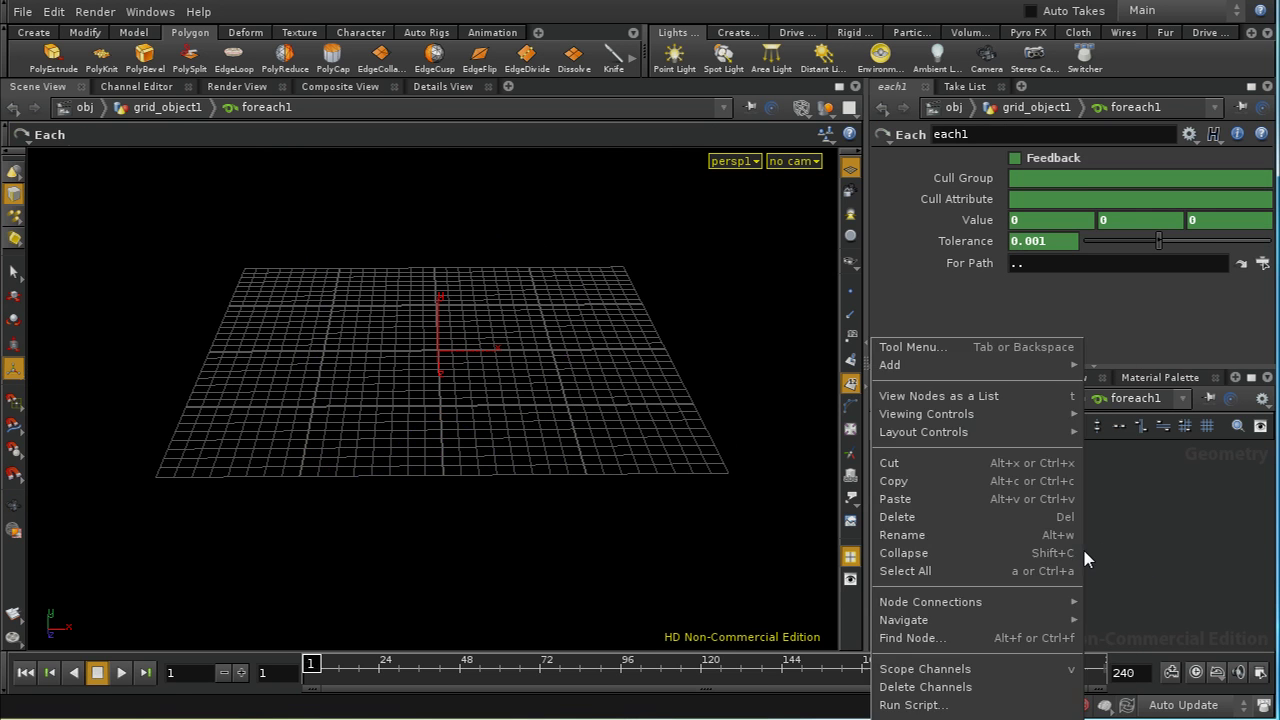
click(975, 498)
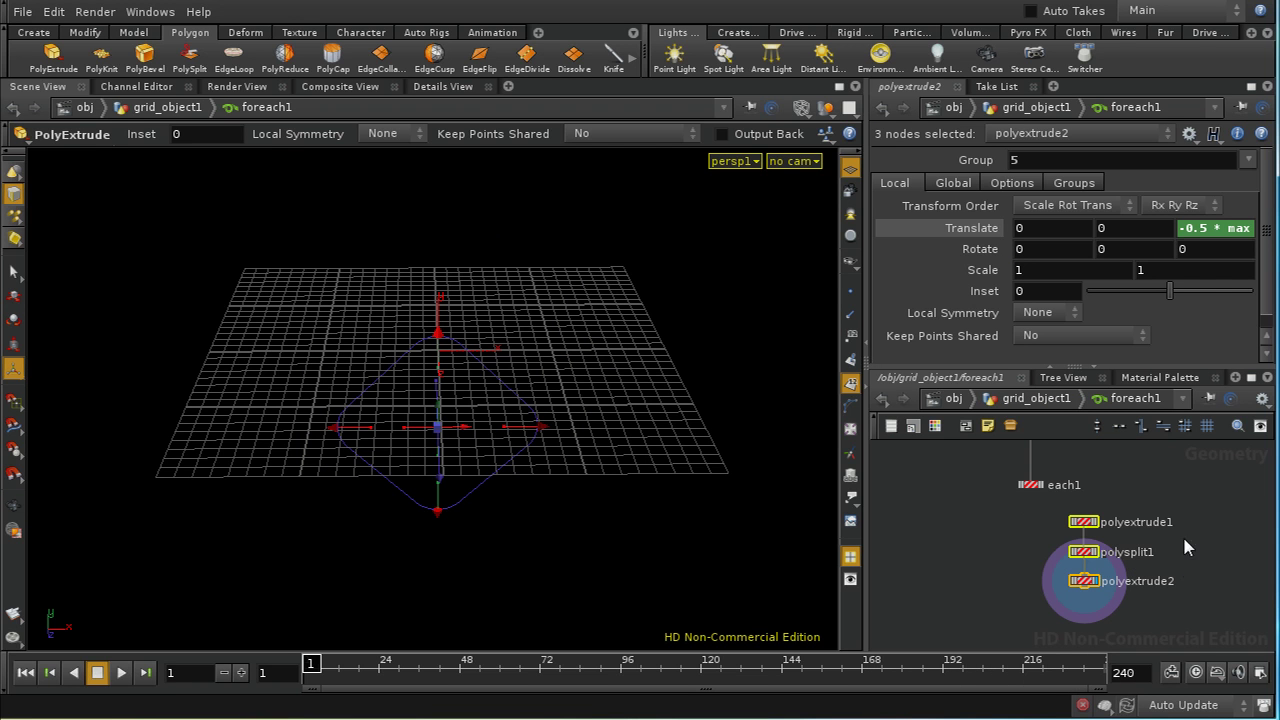
Connect the each1 output to the pasted polyextrude1 and return to the grid_object1 network
scroll(1187, 547, up, 2)
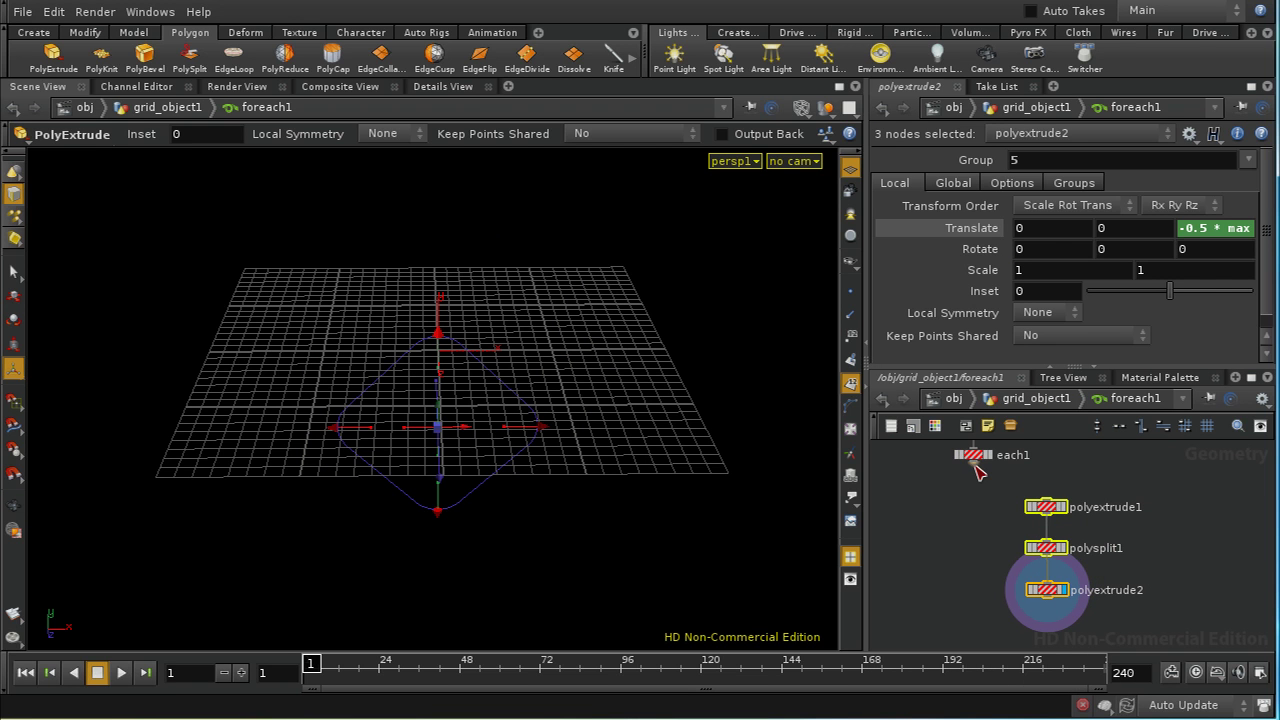
drag(977, 472, 1046, 500)
drag(975, 464, 1047, 501)
middle_drag(1147, 548, 1116, 563)
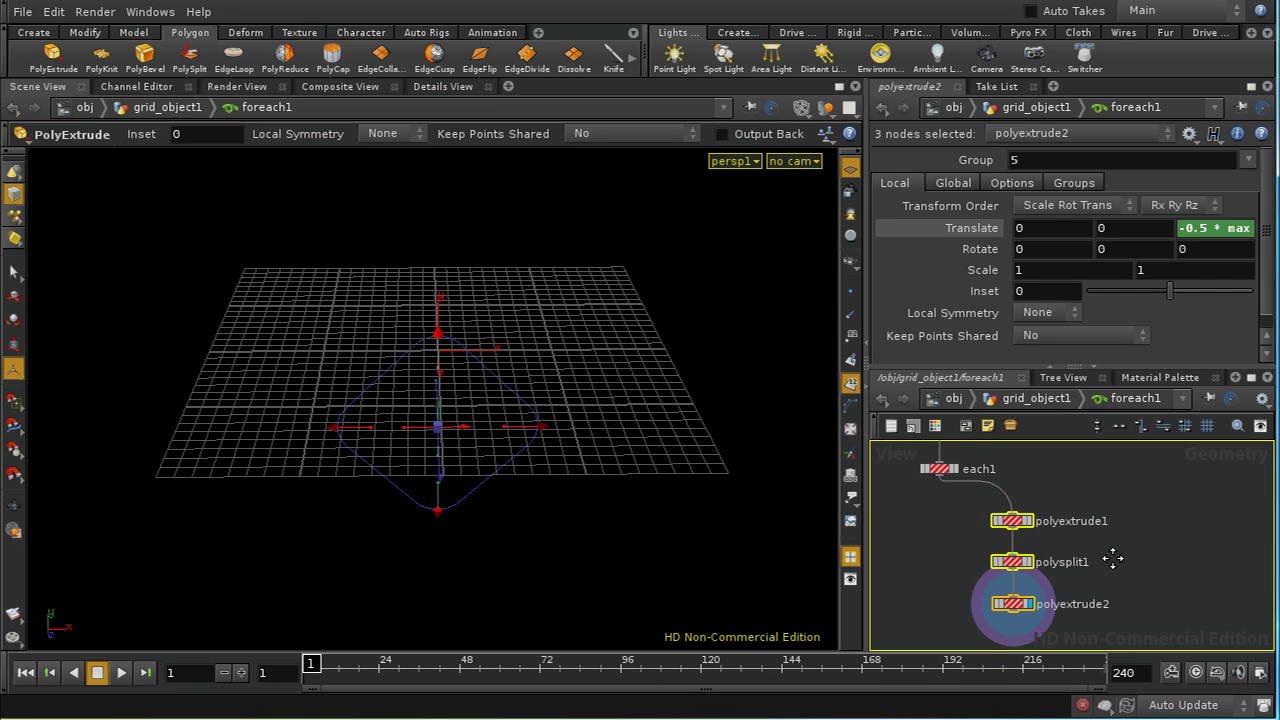
key(u)
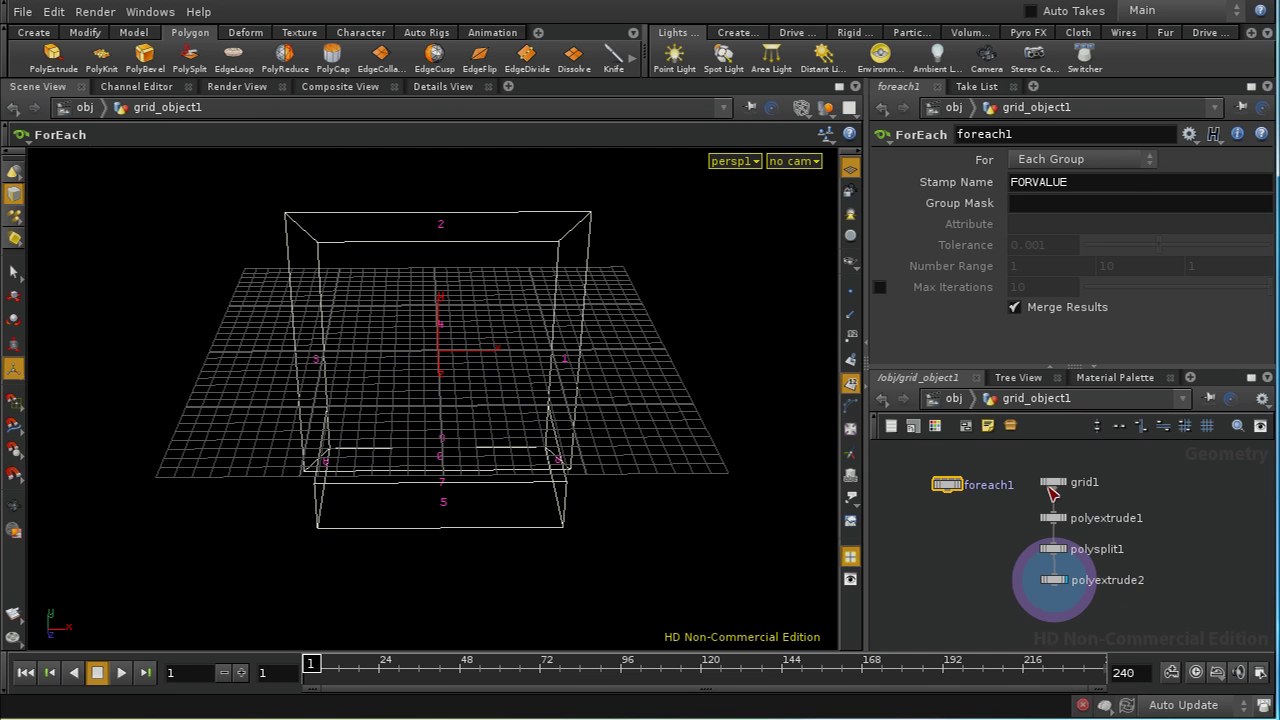
Add a new Grid node above foreach1 in the grid_object1 network
key(Tab)
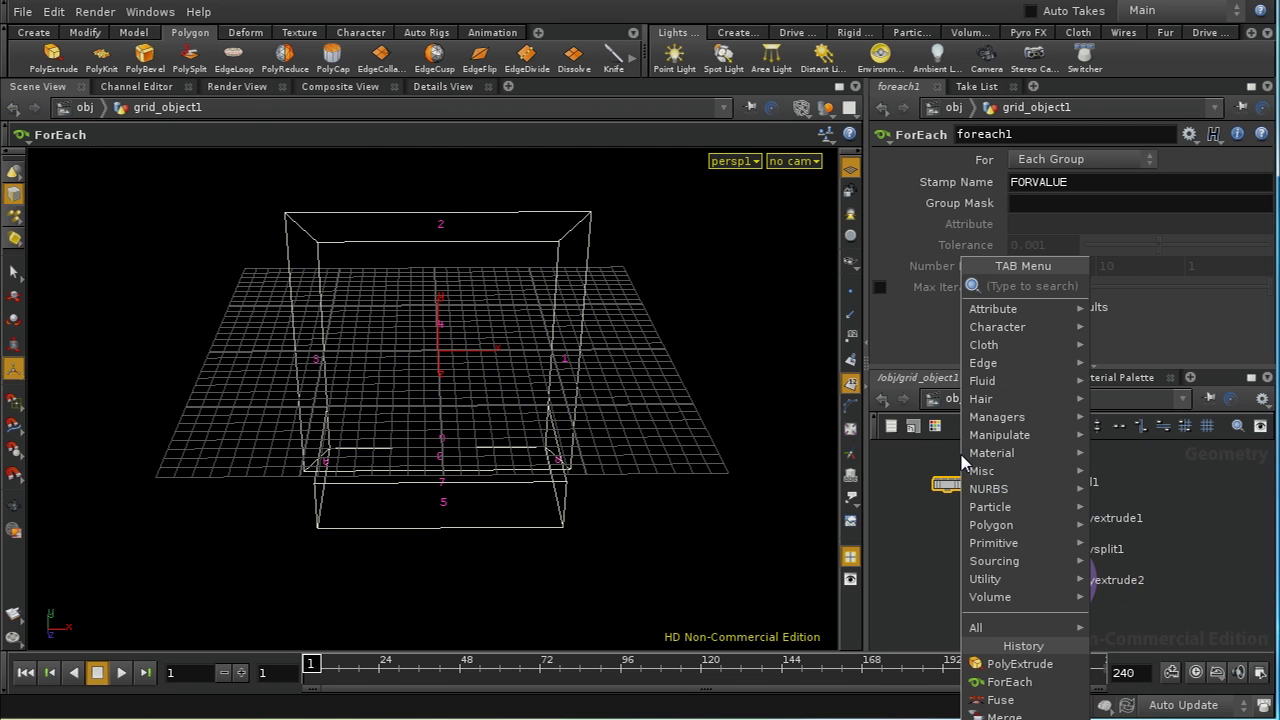
text(Grid)
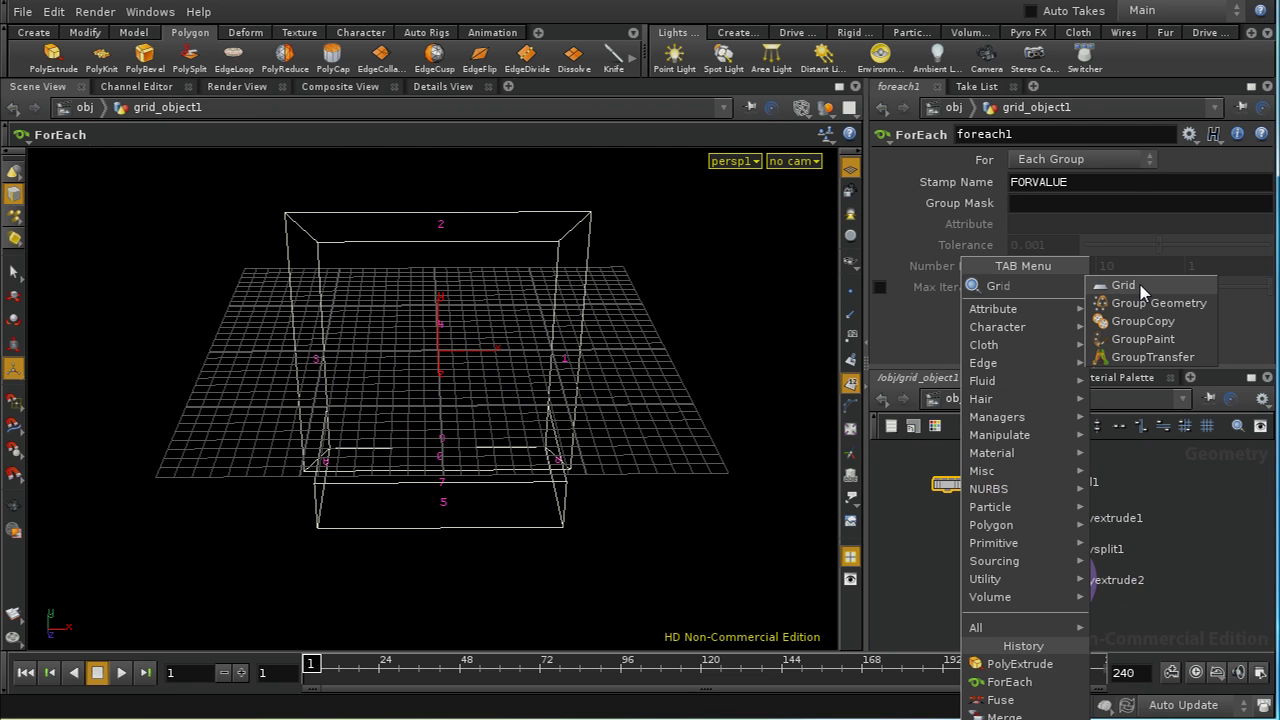
click(1140, 289)
click(1006, 459)
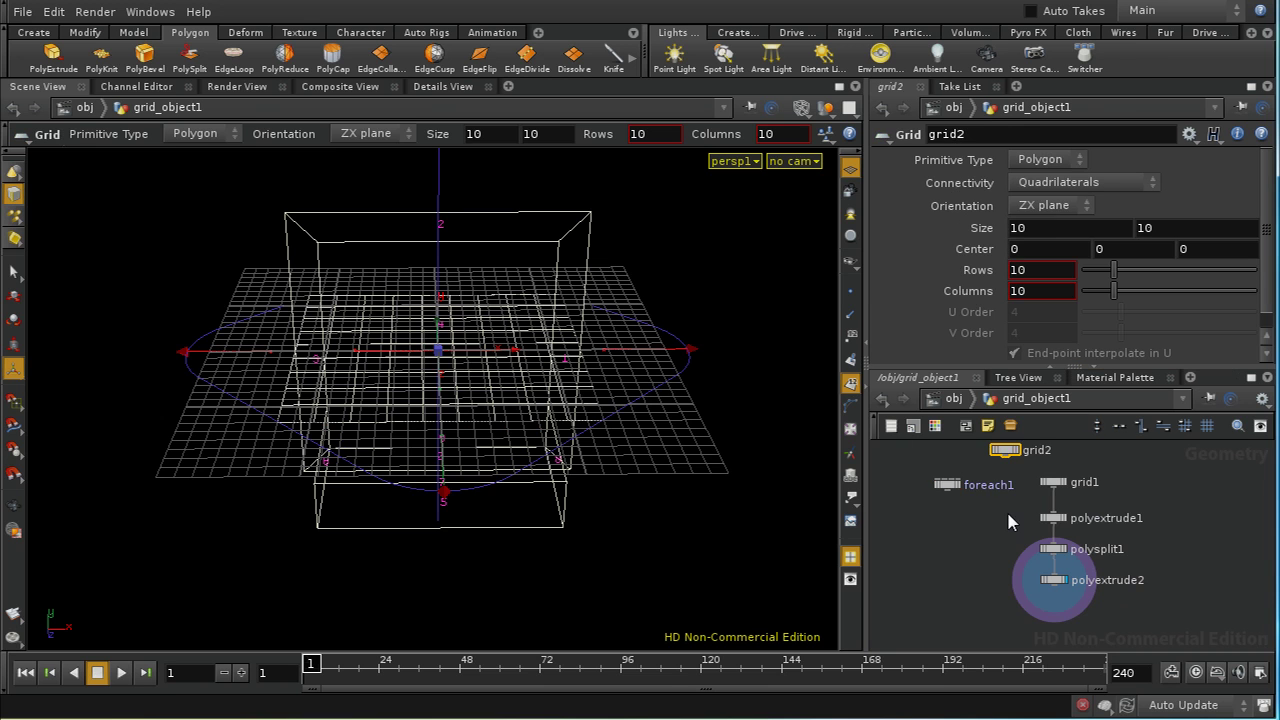
middle_drag(1006, 509, 1010, 563)
Orient grid2 to the XY plane and set it to 5 rows and 5 columns
click(1045, 206)
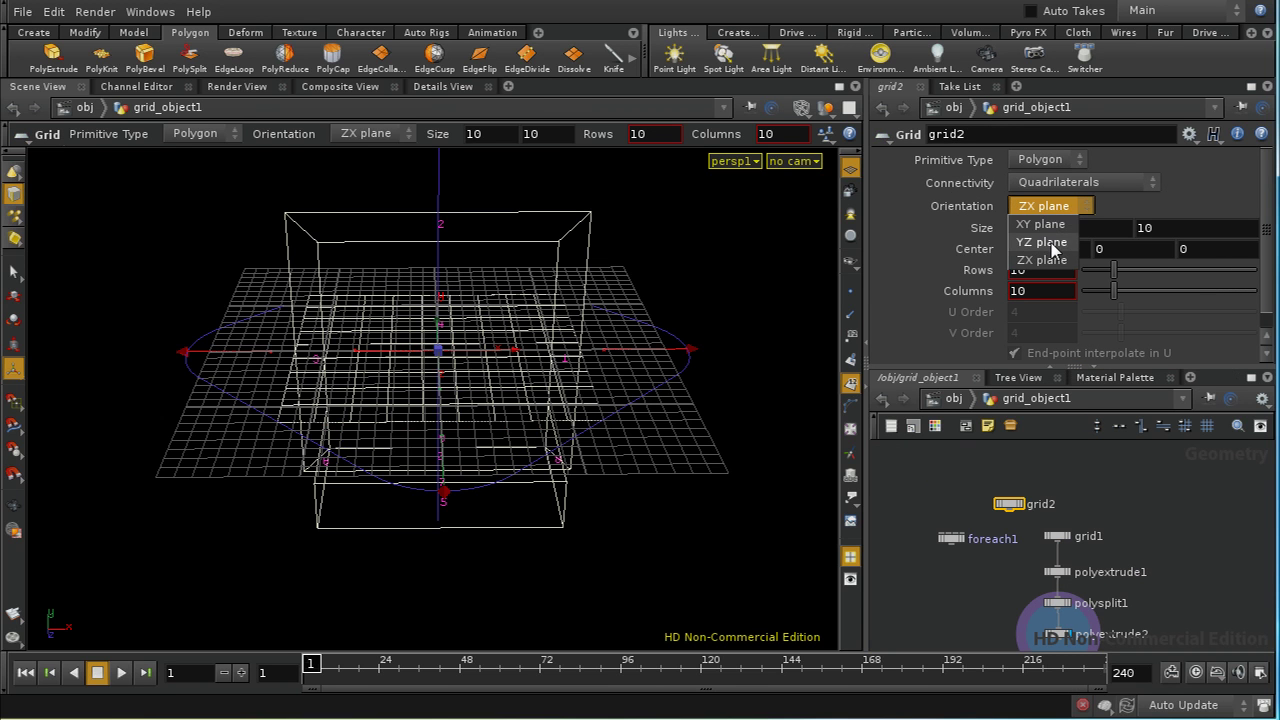
click(1047, 225)
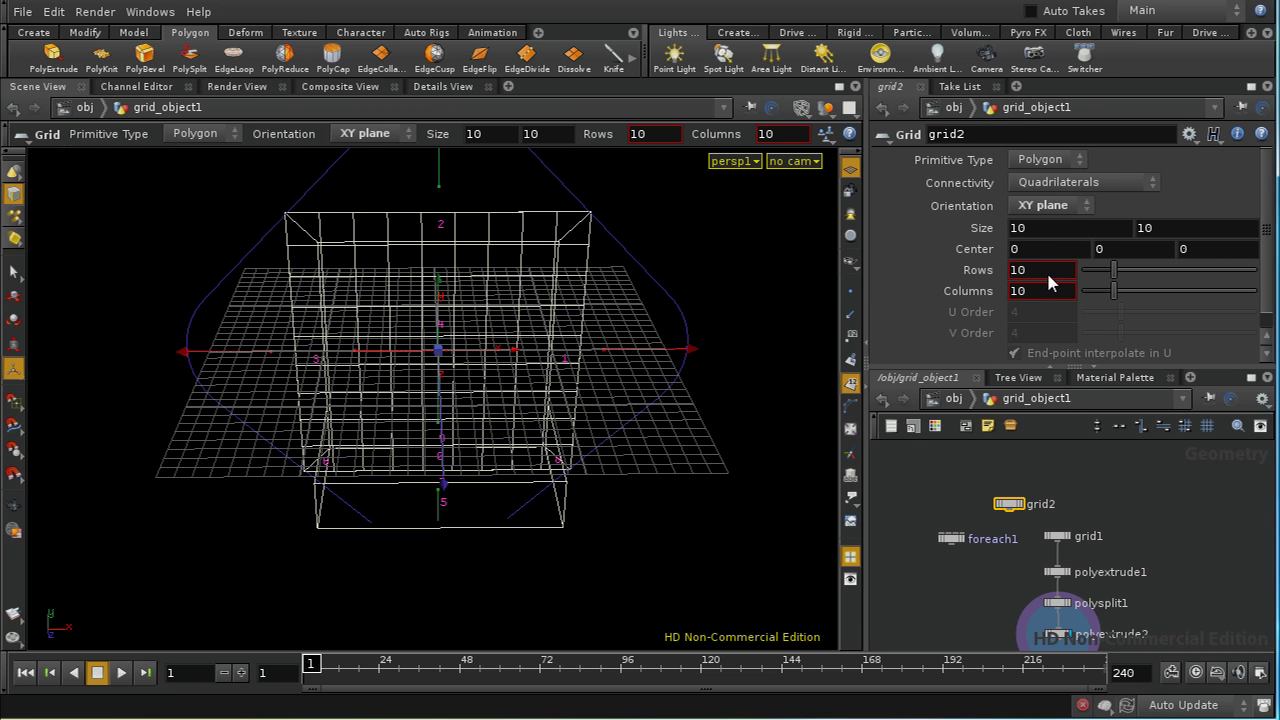
double_click(1046, 270)
text(5)
key(Tab)
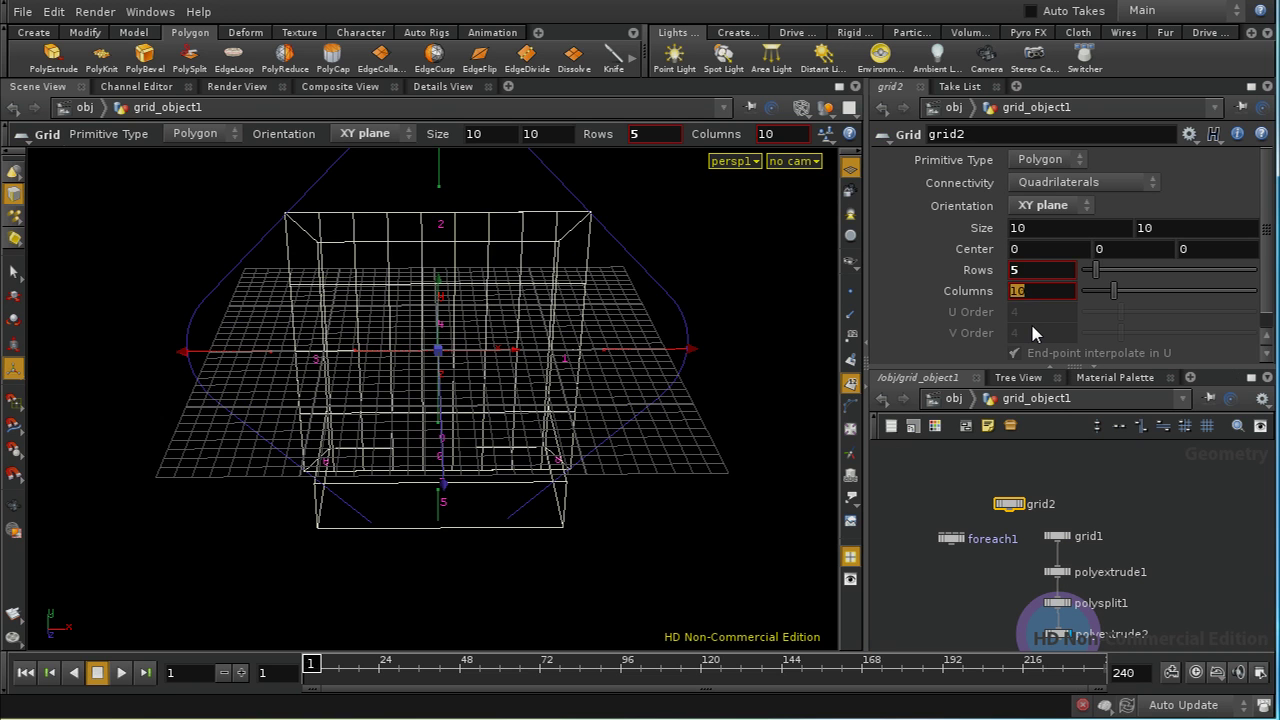
text(5)
key(Tab)
key(Escape)
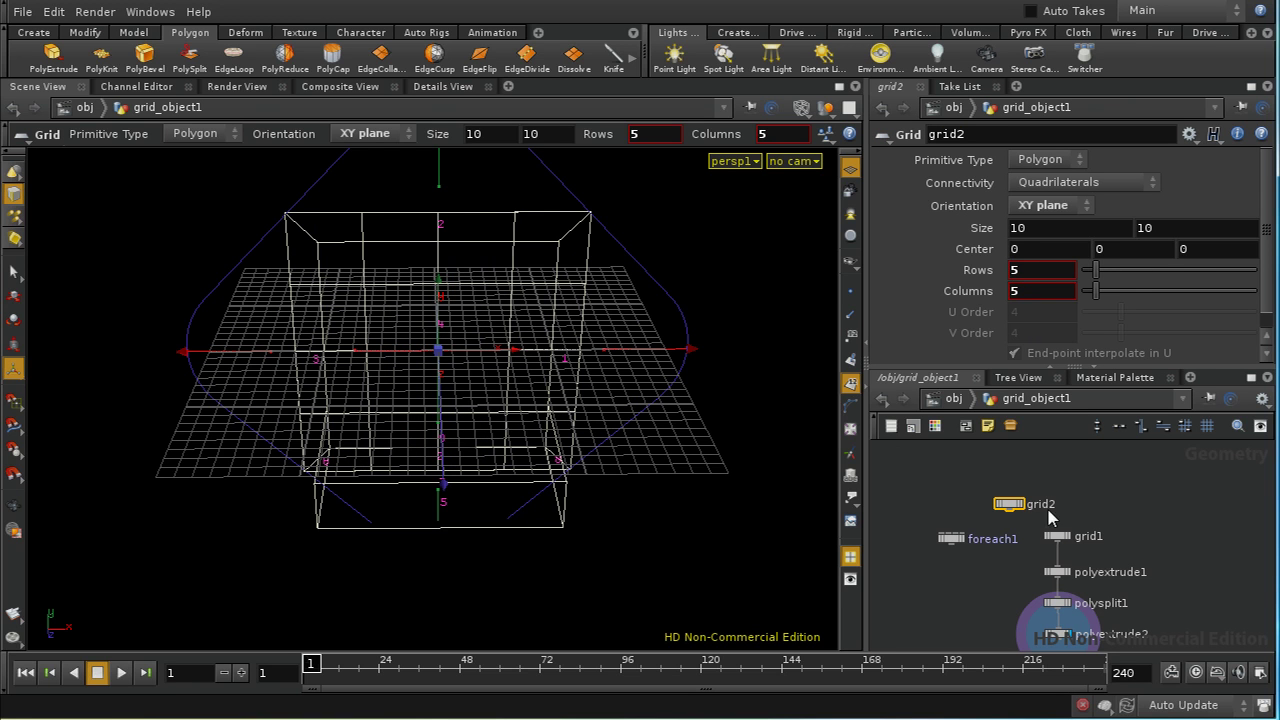
Move grid2 directly above foreach1, display it, and inspect its numbered faces in the viewport
drag(1011, 507, 968, 480)
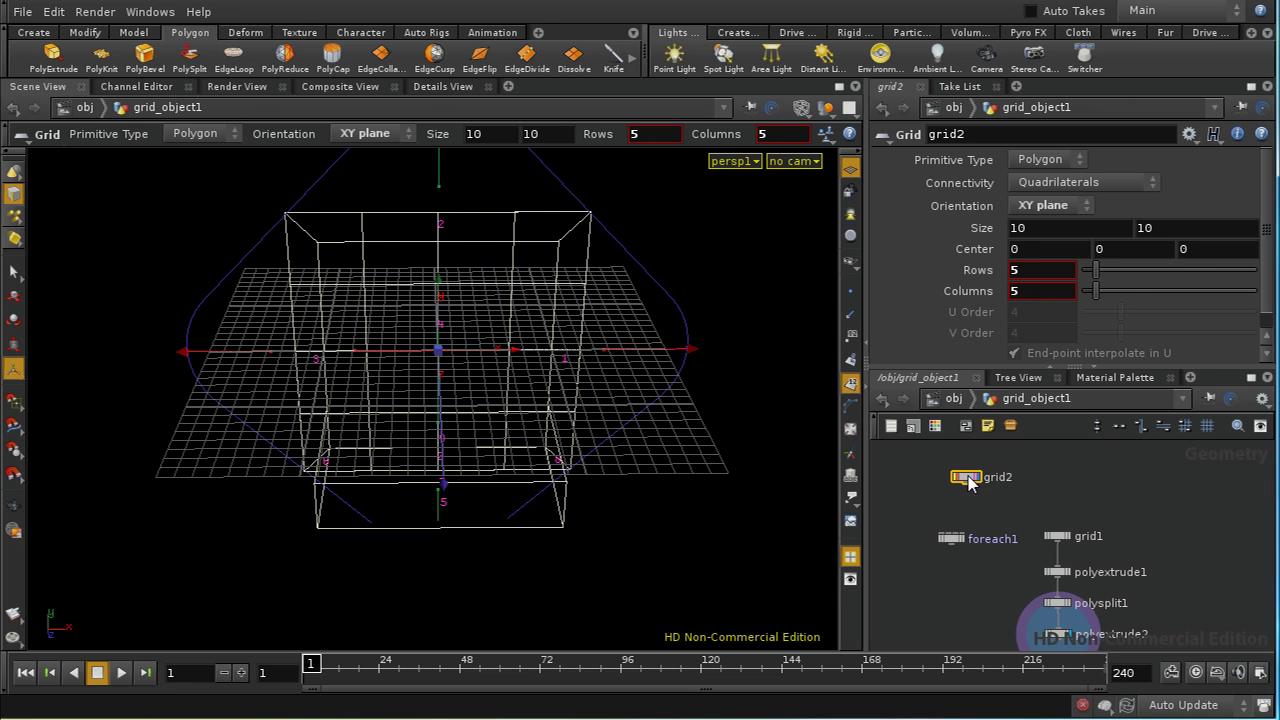
click(953, 543)
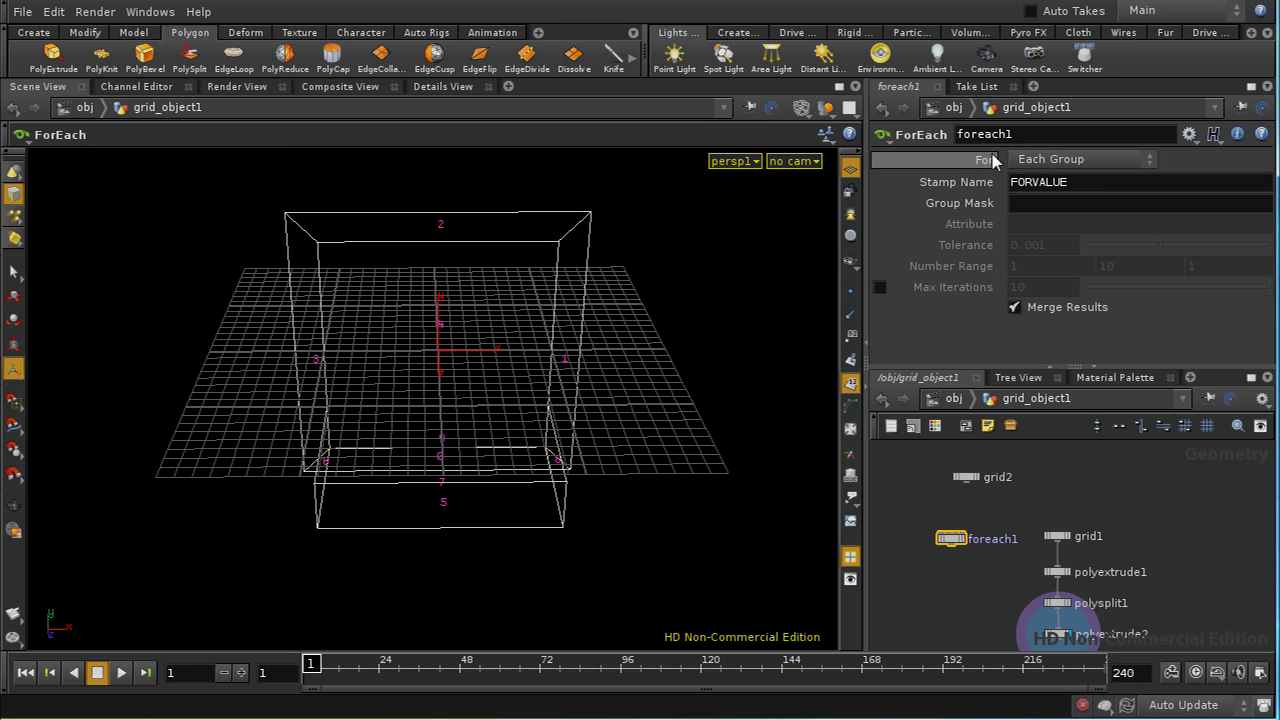
click(966, 478)
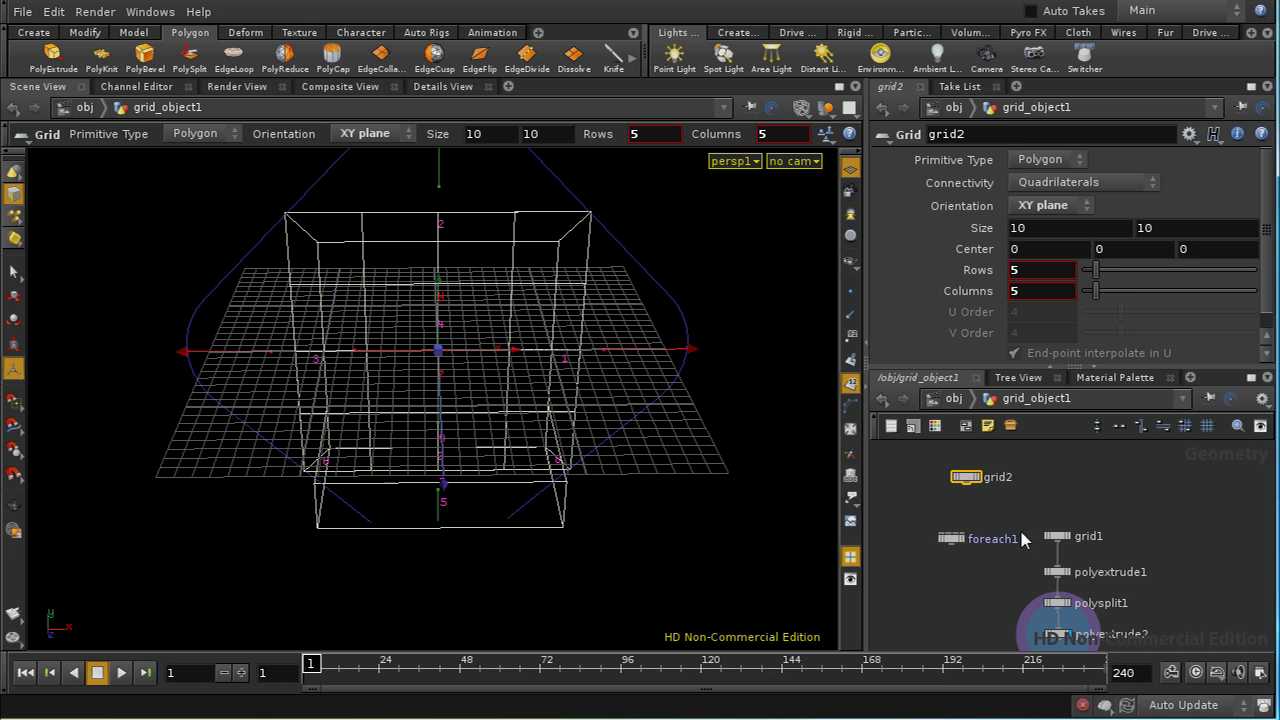
scroll(1009, 492, up, 3)
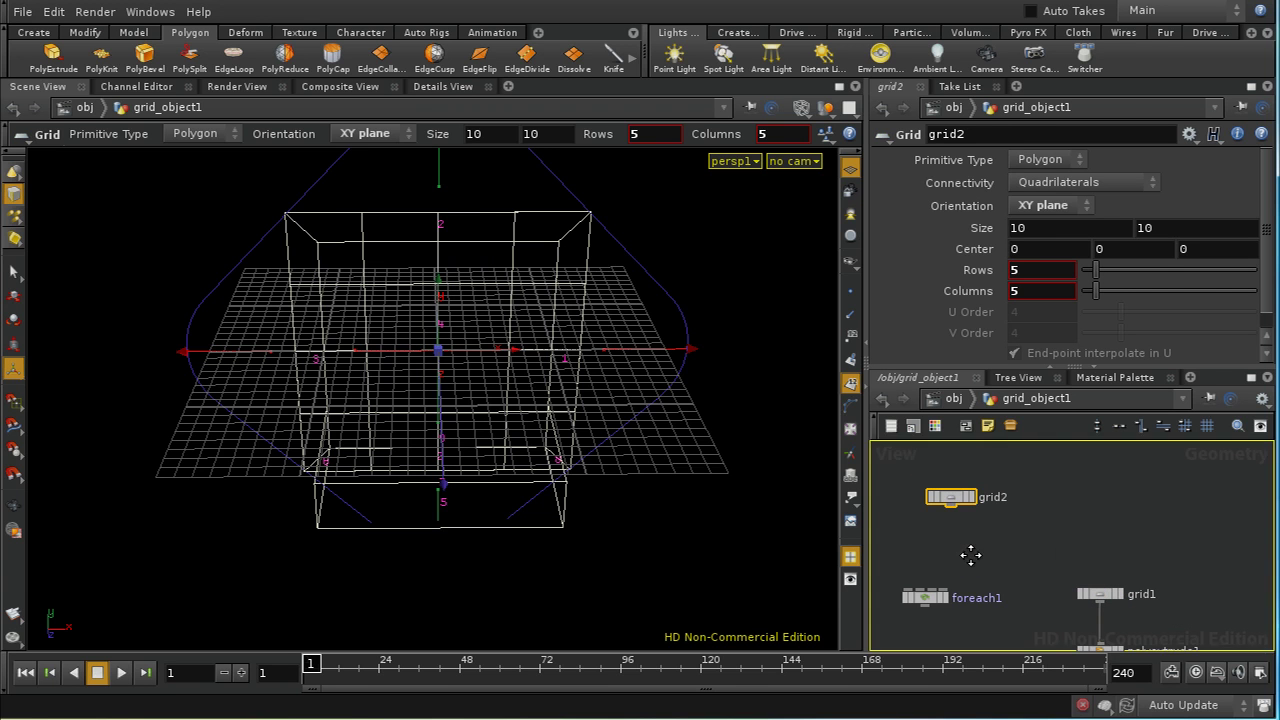
click(970, 498)
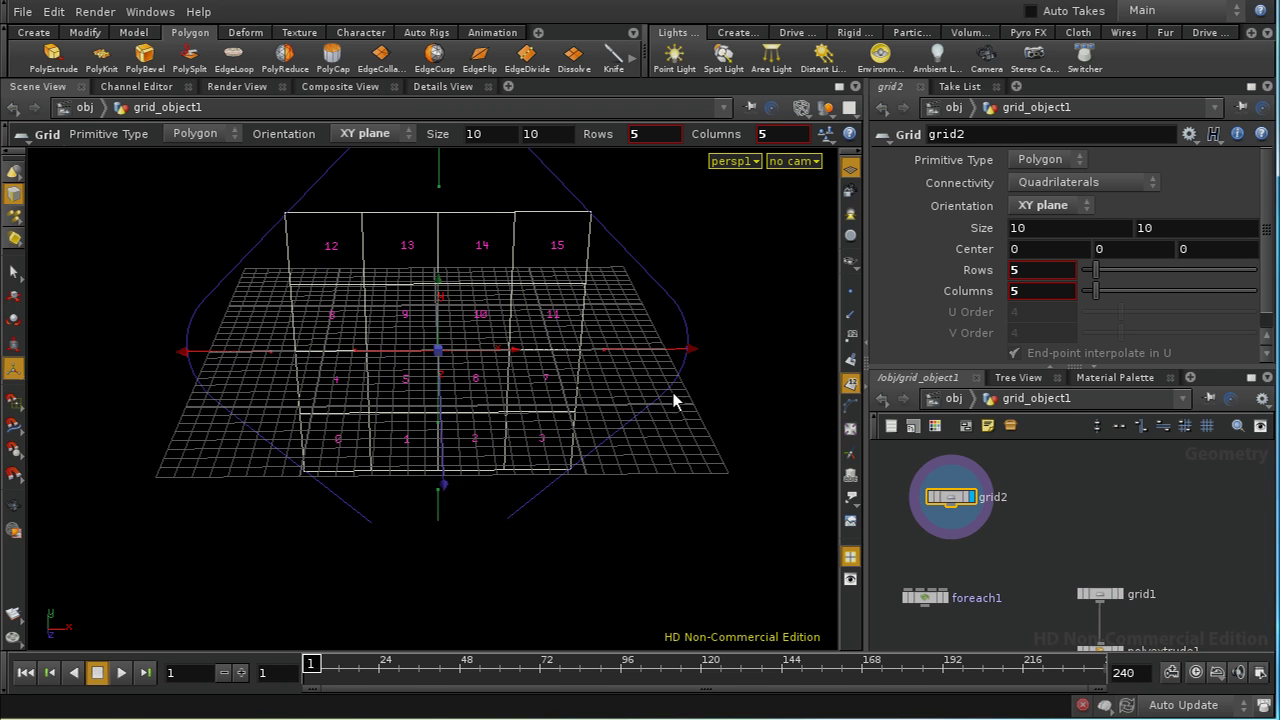
key(Escape)
drag(674, 400, 488, 260)
key(Return)
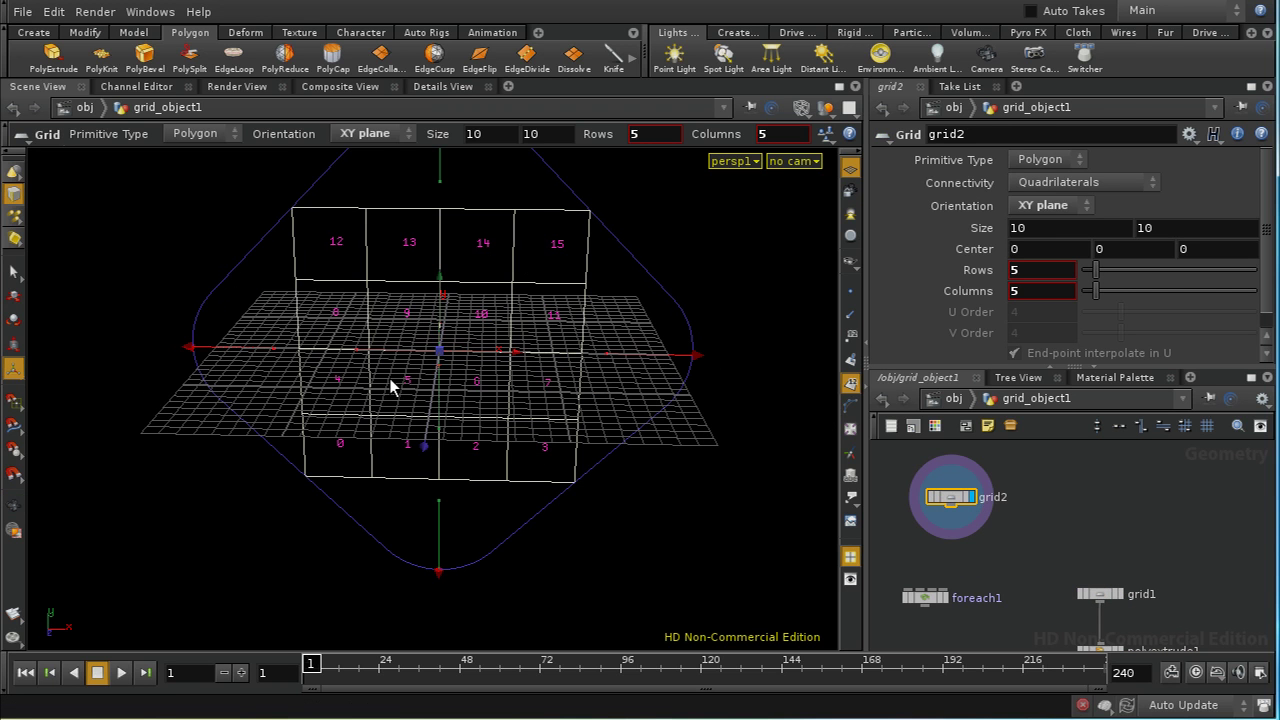
middle_drag(978, 573, 1021, 560)
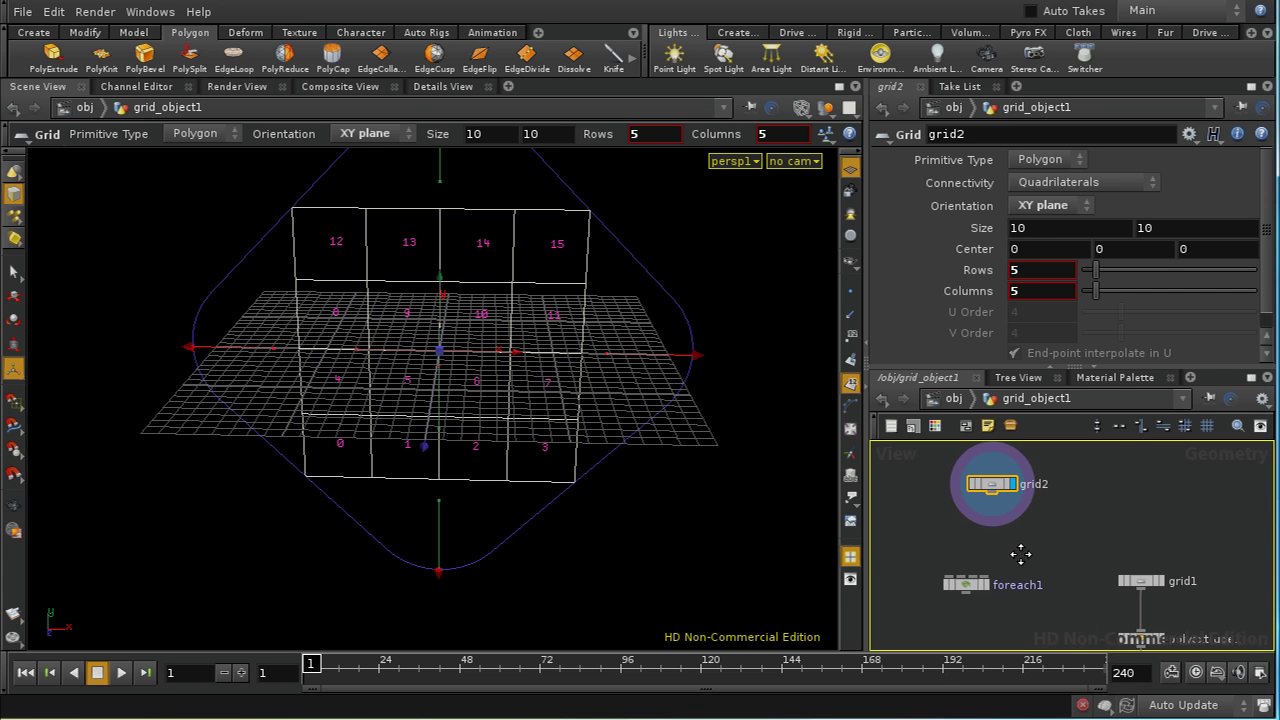
Add a Partition node wired directly below grid2
key(Tab)
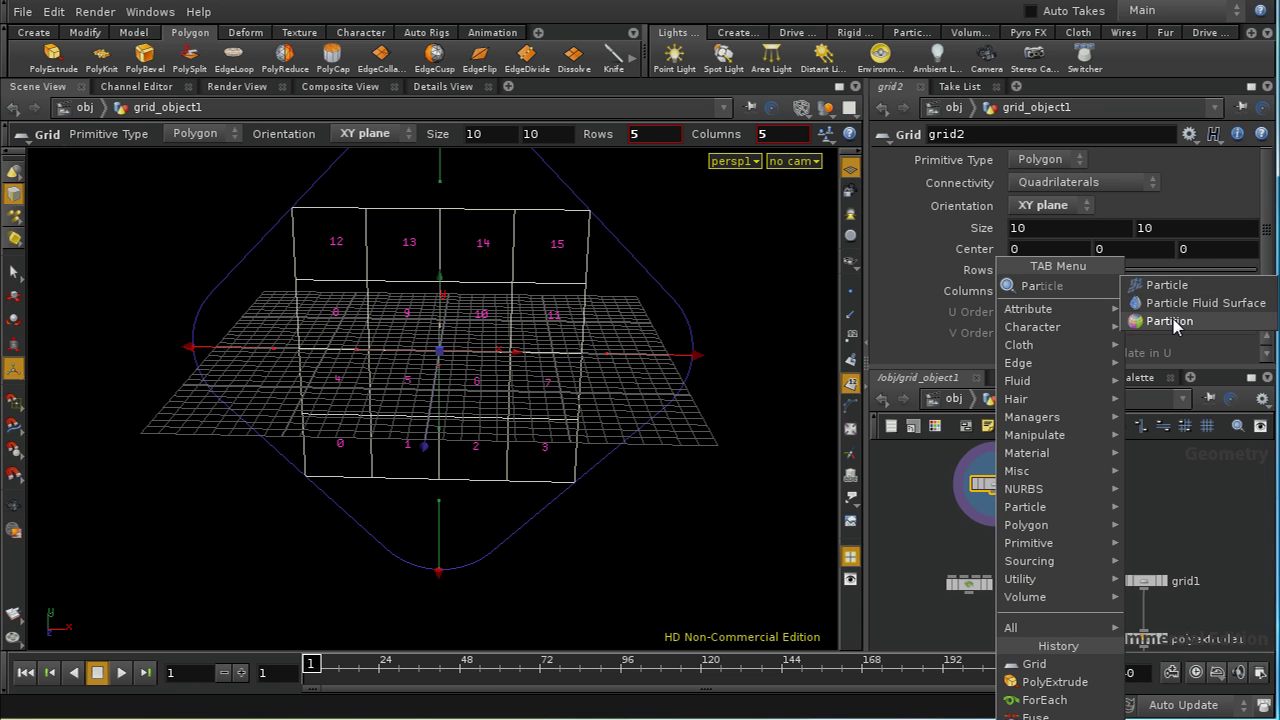
click(1015, 507)
click(1012, 532)
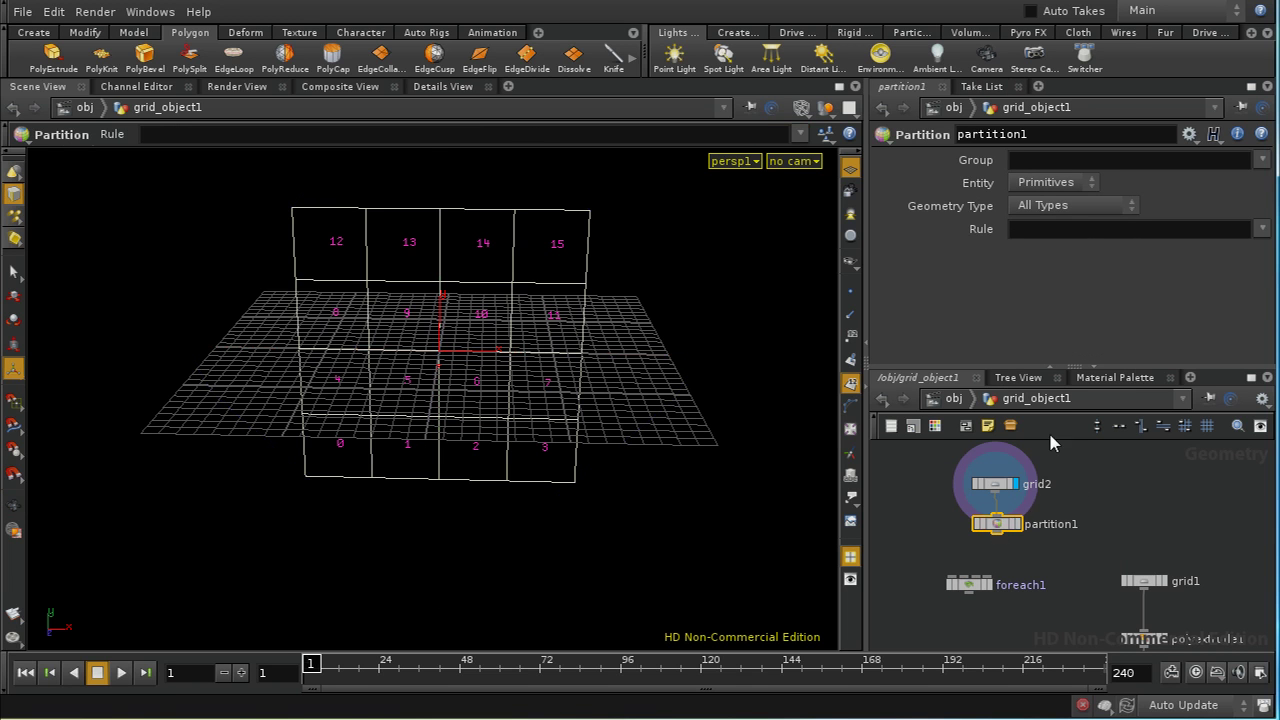
drag(1003, 525, 1001, 523)
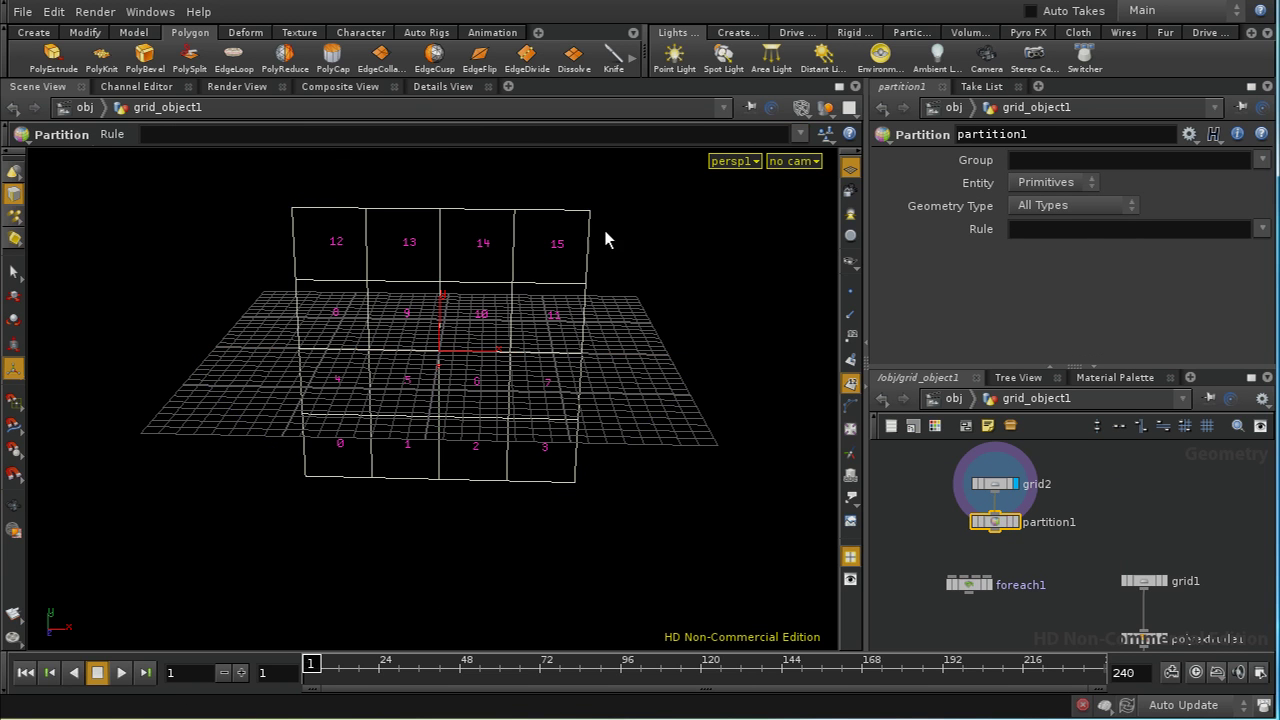
Set partition1's rule to face_$PR so every primitive gets its own group, and check the node's group information
click(1028, 228)
text(face_$PR)
key(Return)
middle_click(1000, 525)
Connect partition1 to foreach1's first input and set foreach1's group mask to face*
drag(1000, 535, 953, 579)
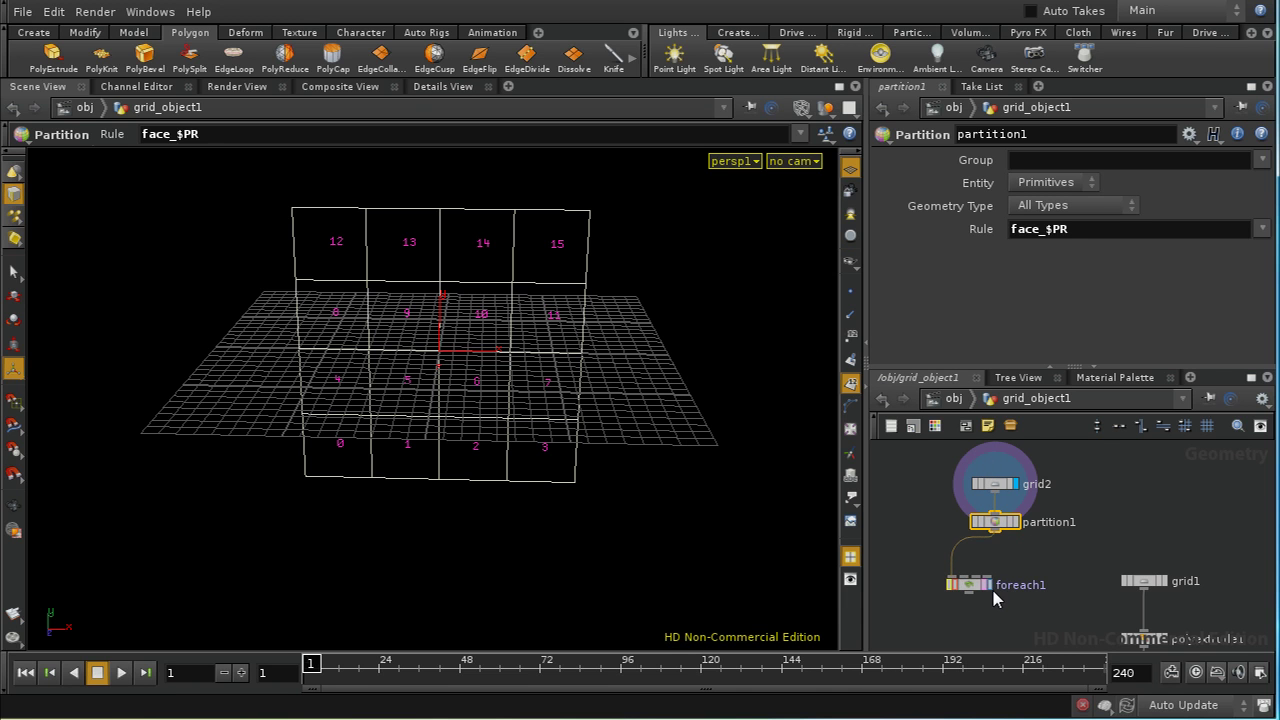
click(968, 584)
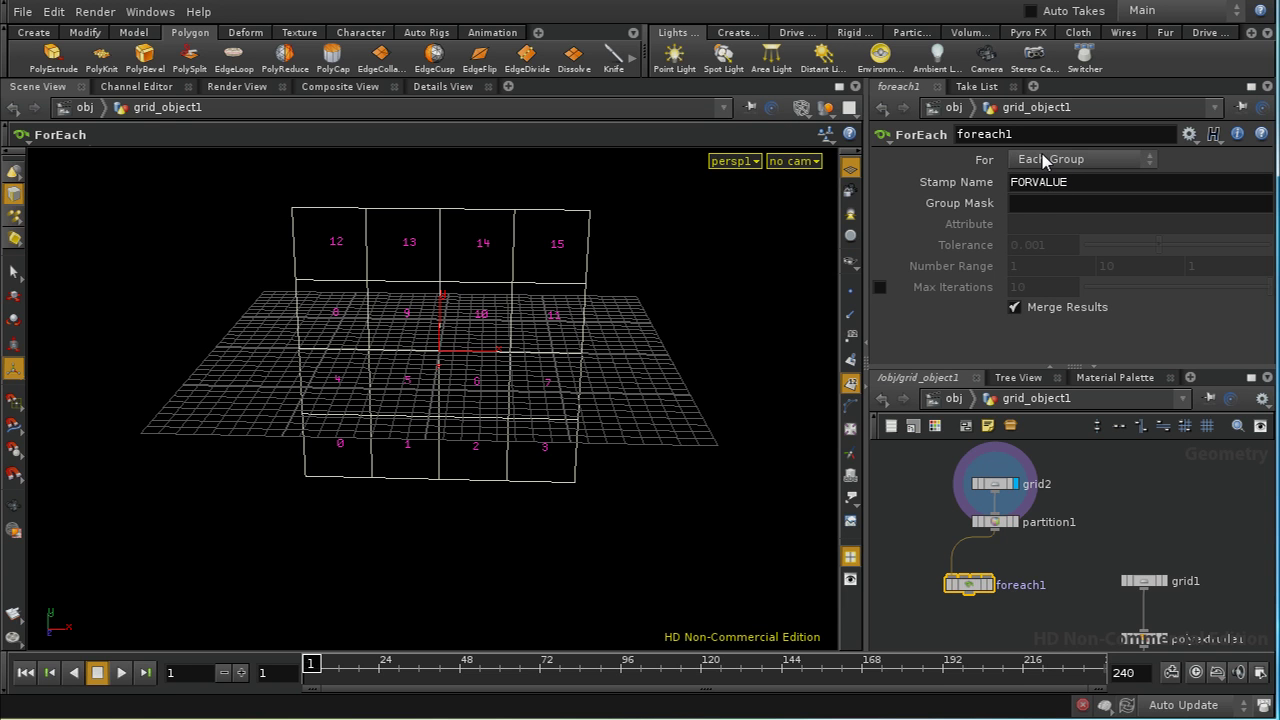
click(1028, 205)
text(face*)
key(Return)
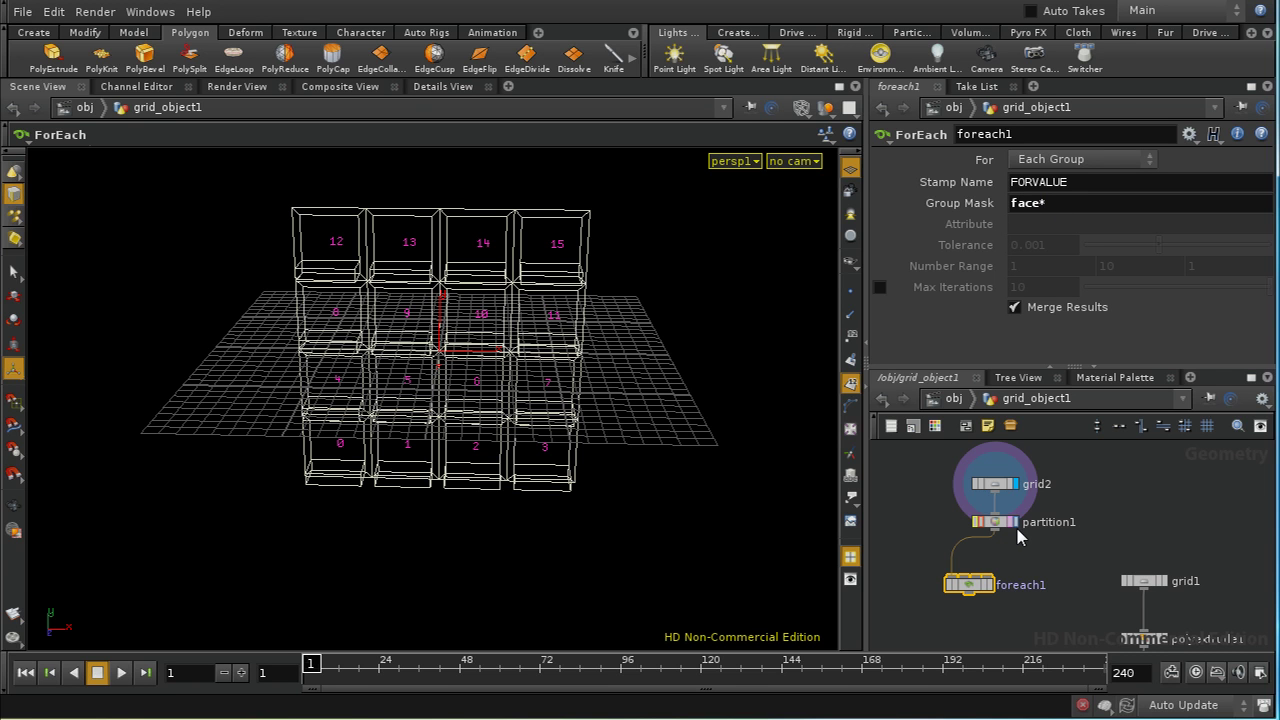
Display foreach1's output and inspect the extruded boxes on all grid faces from several angles
key(Escape)
scroll(684, 339, up, 2)
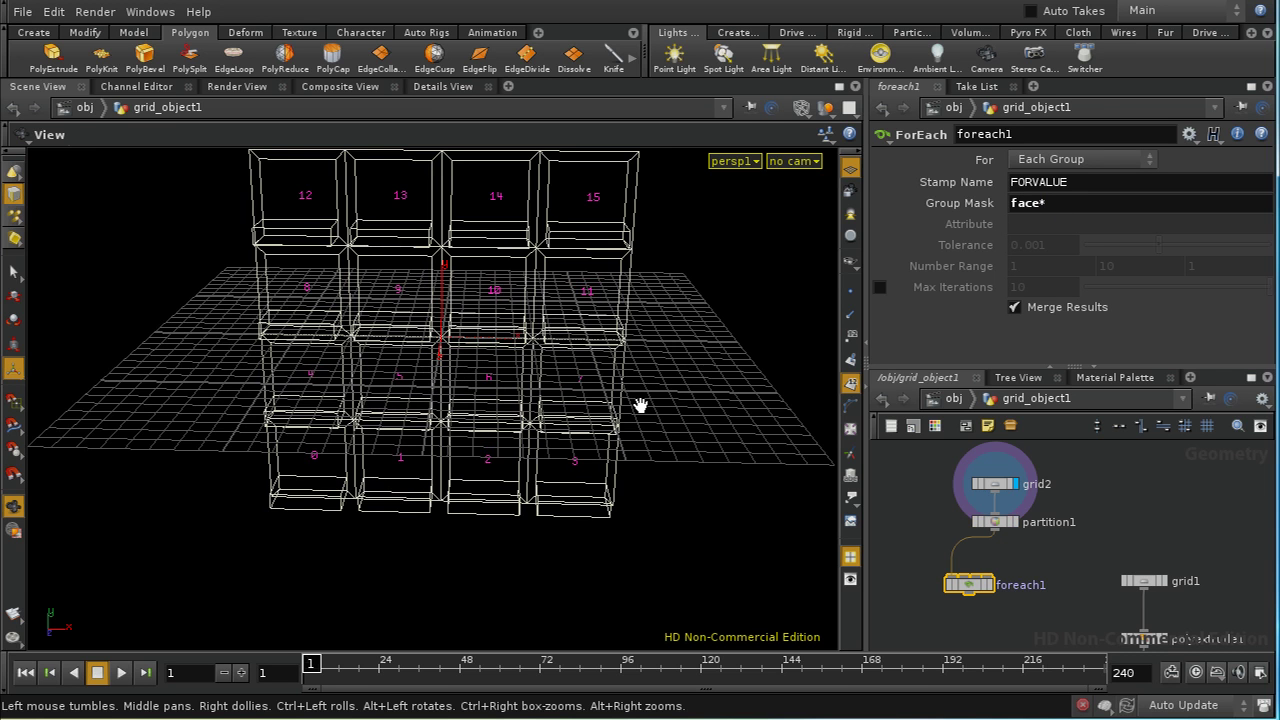
drag(593, 446, 678, 443)
key(Return)
drag(691, 400, 697, 468)
click(986, 584)
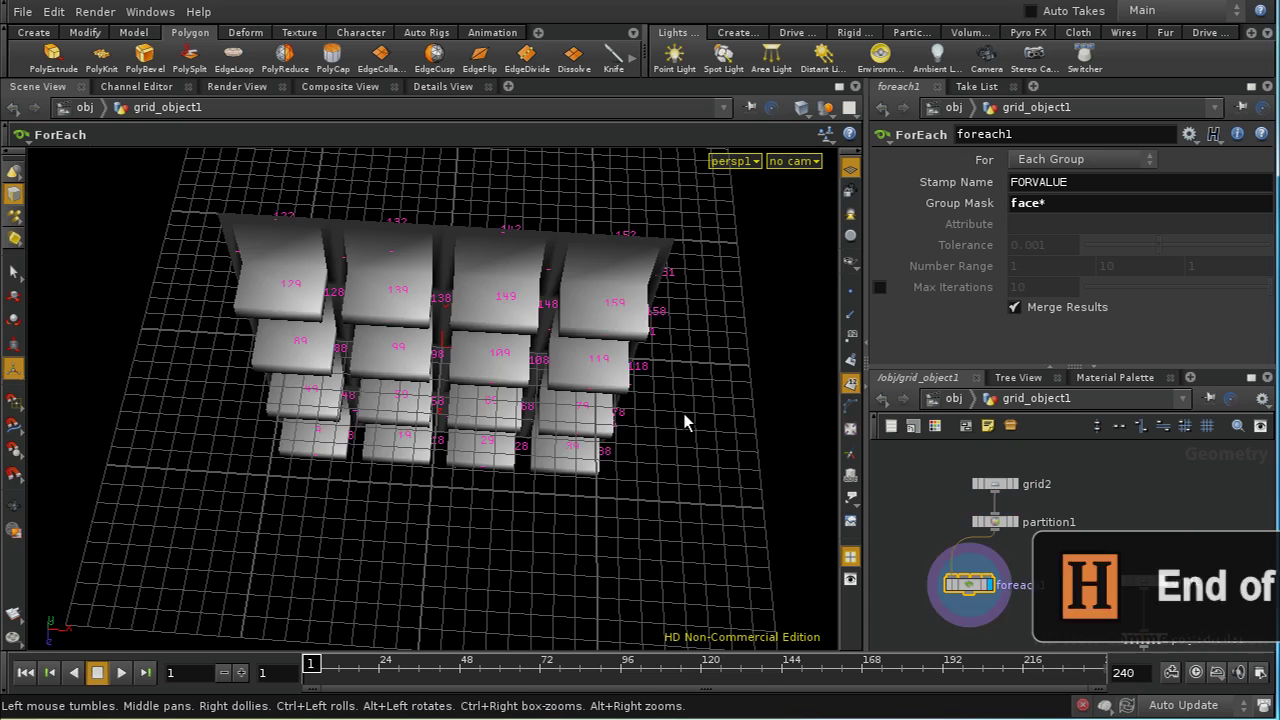